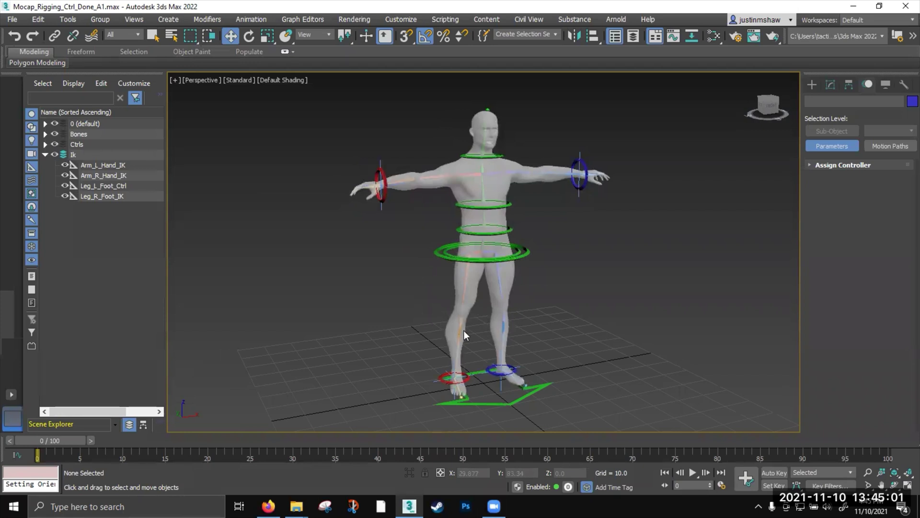
# Hide the Ik layer with its four IK helpers and the Bones layer
pyautogui.click(467, 382)
pyautogui.click(100, 267)
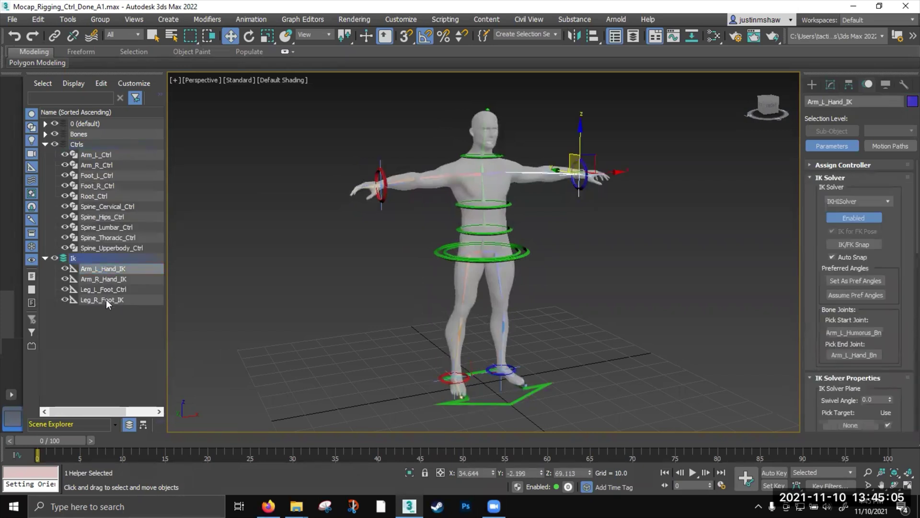
pyautogui.keyDown('shift'); pyautogui.click(105, 299); pyautogui.keyUp('shift')
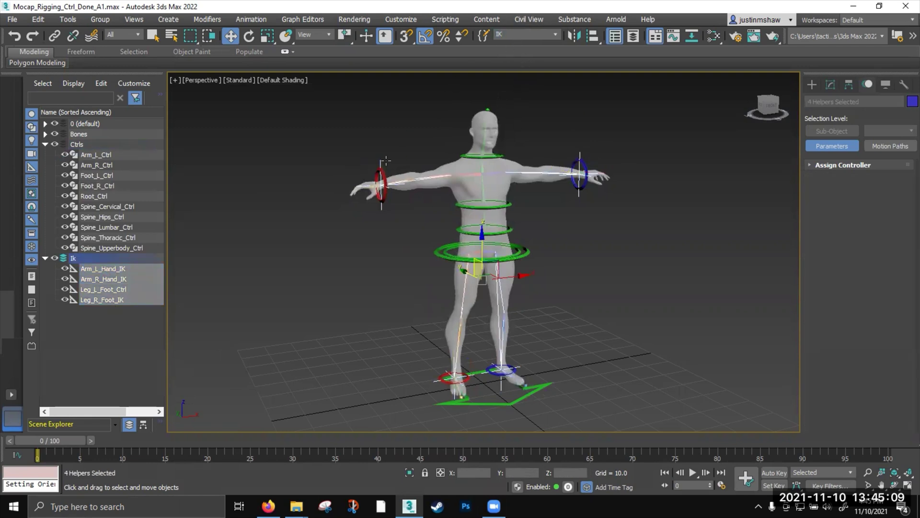
pyautogui.click(53, 258)
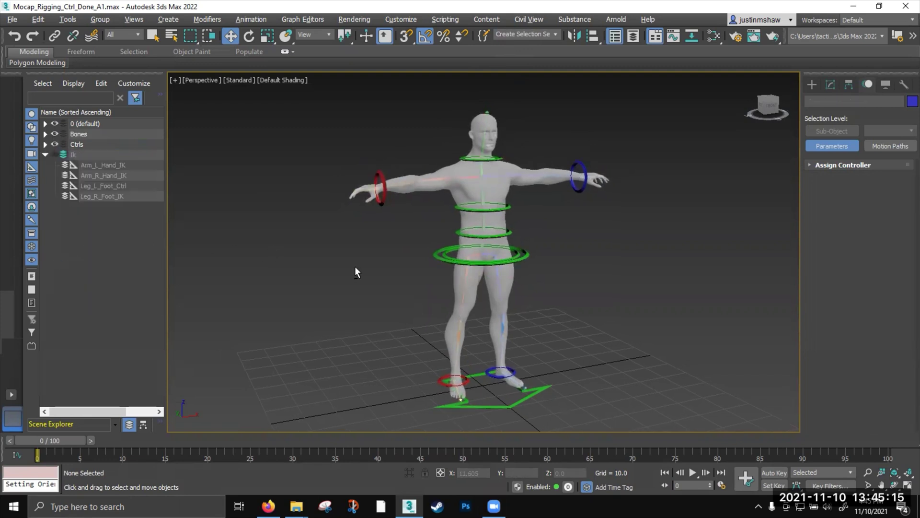
pyautogui.keyDown('alt'); pyautogui.moveTo(360, 266); pyautogui.dragTo(316, 238, button='middle'); pyautogui.keyUp('alt')
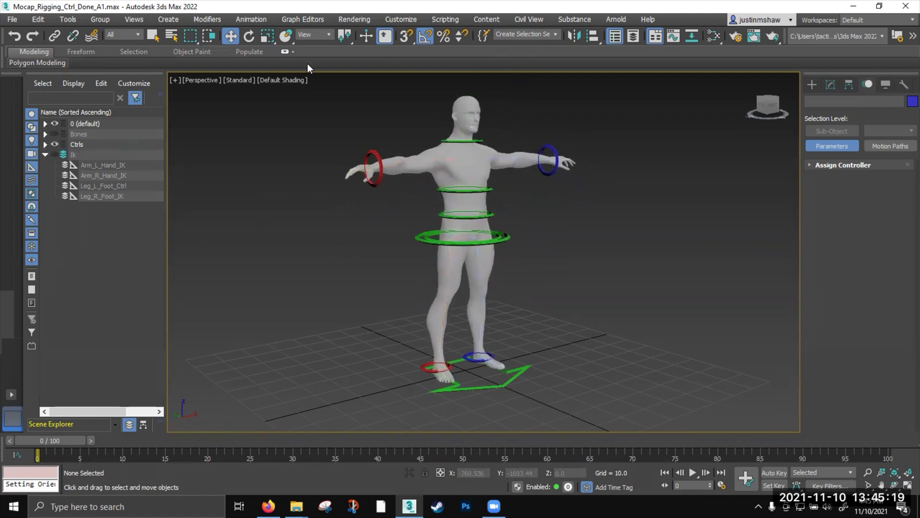
# Select the Ctrl selection set, turn on Auto Key, and key the rest pose on every tenth frame through frame 80
pyautogui.click(532, 34)
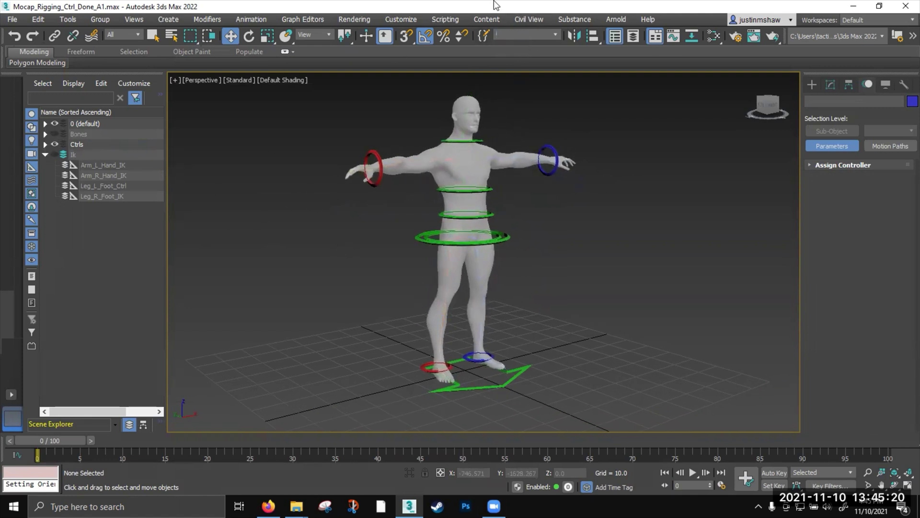
pyautogui.click(556, 34)
pyautogui.click(508, 60)
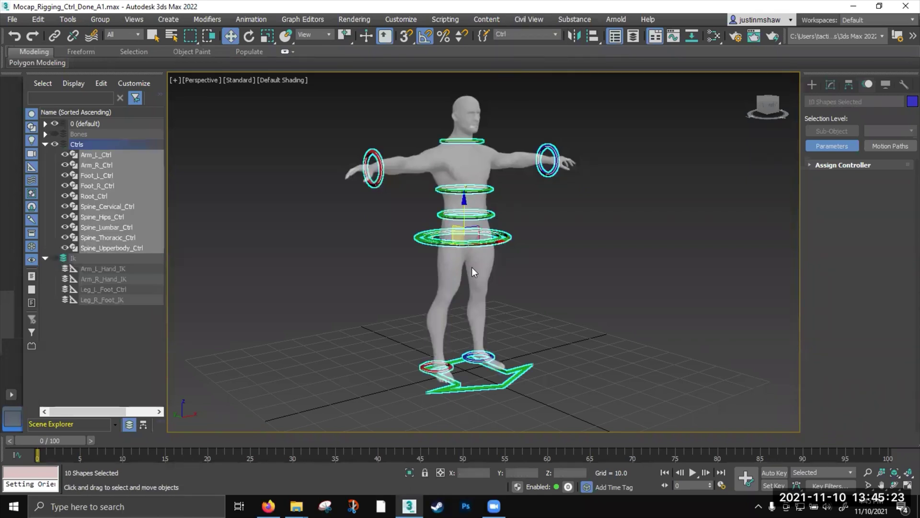
pyautogui.keyDown('alt'); pyautogui.moveTo(501, 300); pyautogui.dragTo(523, 330, button='middle'); pyautogui.keyUp('alt')
pyautogui.click(771, 473)
pyautogui.moveTo(67, 440); pyautogui.dragTo(225, 439)
pyautogui.press('w')
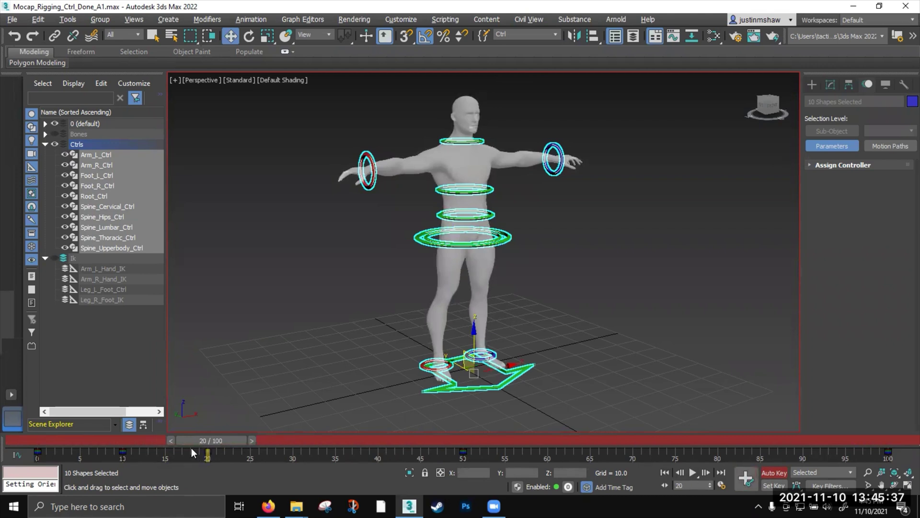
pyautogui.moveTo(207, 450)
pyautogui.keyDown('shift'); pyautogui.mouseDown()
pyautogui.moveTo(377, 461)
pyautogui.moveTo(718, 451)
pyautogui.mouseUp(); pyautogui.keyUp('shift')
# At frame 5, lift the right foot controller off the ground and show the Bones layer again
pyautogui.moveTo(221, 435); pyautogui.dragTo(109, 436)
pyautogui.click(367, 388)
pyautogui.click(433, 368)
pyautogui.keyDown('alt'); pyautogui.moveTo(434, 368); pyautogui.dragTo(435, 350, button='middle'); pyautogui.keyUp('alt')
pyautogui.moveTo(436, 345); pyautogui.dragTo(508, 293)
pyautogui.click(54, 133)
# Move the raised right foot controller outward in front of the body and rotate it so the toes angle downward
pyautogui.scroll(4, 453, 319)
pyautogui.keyDown('alt'); pyautogui.moveTo(453, 318); pyautogui.dragTo(394, 320, button='middle'); pyautogui.keyUp('alt')
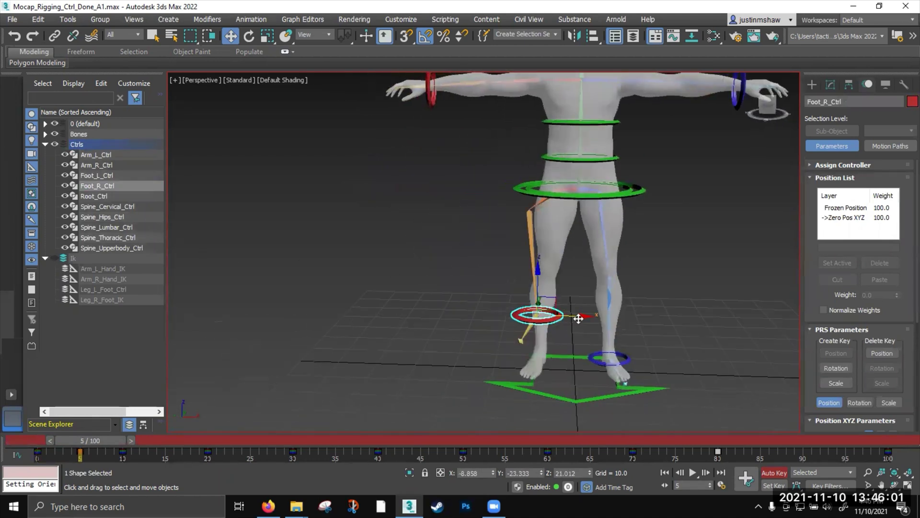
pyautogui.moveTo(579, 318); pyautogui.dragTo(528, 304)
pyautogui.press('e')
pyautogui.keyDown('alt'); pyautogui.moveTo(502, 306); pyautogui.dragTo(447, 287, button='middle'); pyautogui.keyUp('alt')
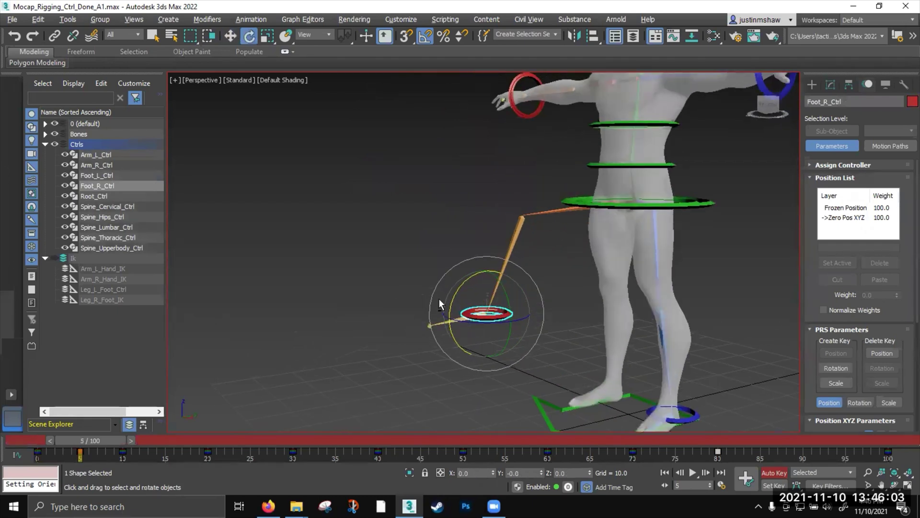
pyautogui.moveTo(461, 285); pyautogui.dragTo(502, 318)
pyautogui.moveTo(501, 318); pyautogui.dragTo(412, 249, button='middle')
# Lift the left foot controller up behind the body and rotate it so the toes point downward
pyautogui.click(572, 346)
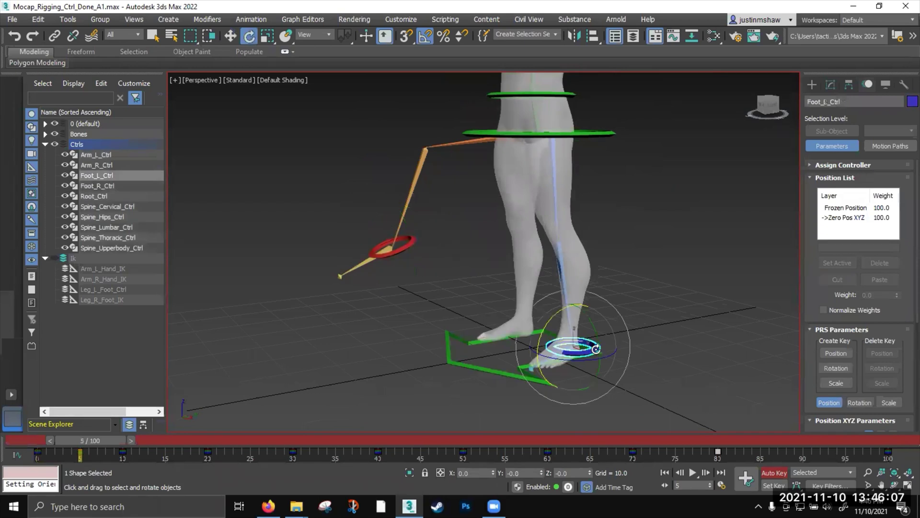
pyautogui.press('w')
pyautogui.scroll(-3, 635, 351)
pyautogui.keyDown('alt'); pyautogui.moveTo(556, 358); pyautogui.dragTo(524, 361, button='middle'); pyautogui.keyUp('alt')
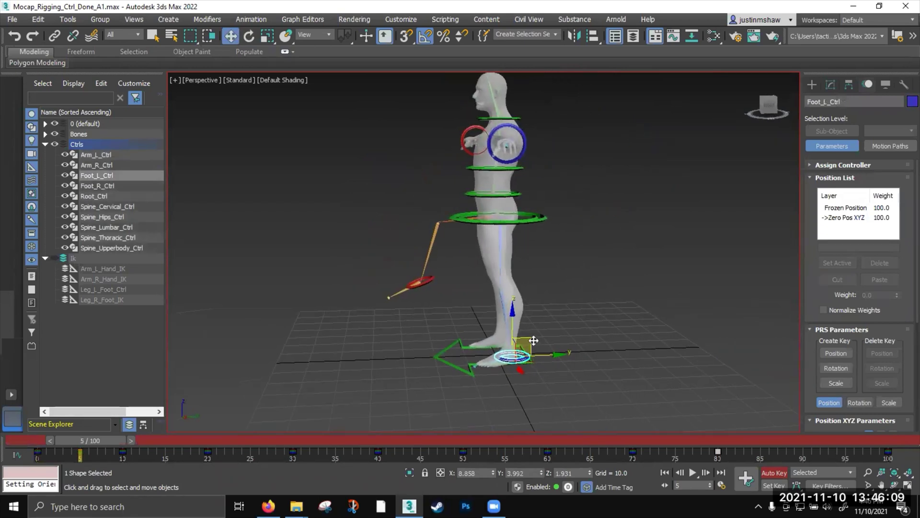
pyautogui.moveTo(532, 341); pyautogui.dragTo(553, 307)
pyautogui.press('e')
# Reposition the left foot controller outward behind the body at about X 20.3, Y 29.2, Z 29.1
pyautogui.press('w')
pyautogui.keyDown('alt'); pyautogui.moveTo(552, 307); pyautogui.dragTo(653, 281, button='middle'); pyautogui.keyUp('alt')
pyautogui.moveTo(653, 281); pyautogui.dragTo(674, 264)
pyautogui.keyDown('alt'); pyautogui.moveTo(674, 264); pyautogui.dragTo(652, 298, button='middle'); pyautogui.keyUp('alt')
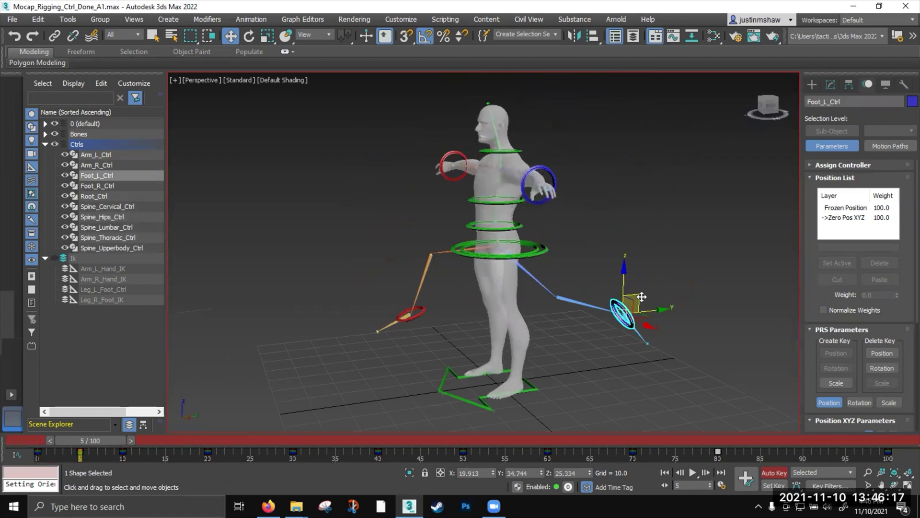
pyautogui.moveTo(641, 296); pyautogui.dragTo(626, 293)
pyautogui.keyDown('alt'); pyautogui.moveTo(626, 293); pyautogui.dragTo(640, 301, button='middle'); pyautogui.keyUp('alt')
pyautogui.moveTo(627, 291); pyautogui.dragTo(629, 288)
pyautogui.keyDown('alt'); pyautogui.moveTo(629, 288); pyautogui.dragTo(543, 259, button='middle'); pyautogui.keyUp('alt')
pyautogui.moveTo(546, 304)
pyautogui.mouseDown(button='middle')
pyautogui.moveTo(545, 291)
pyautogui.moveTo(540, 306)
pyautogui.mouseUp(button='middle')
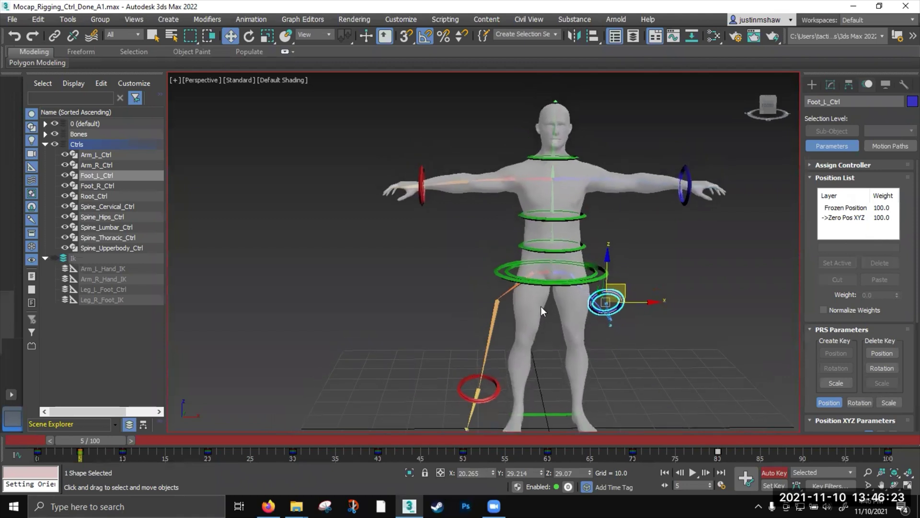
# Lower the right arm controller beside the body and rotate it so the hand points down
pyautogui.click(422, 204)
pyautogui.keyDown('alt'); pyautogui.moveTo(431, 216); pyautogui.dragTo(462, 242, button='middle'); pyautogui.keyUp('alt')
pyautogui.moveTo(469, 237); pyautogui.dragTo(445, 211)
pyautogui.press('e')
# Lower the left arm controller beside the body and rotate it so its hand points down
pyautogui.click(689, 211)
pyautogui.press('w')
pyautogui.moveTo(708, 206); pyautogui.dragTo(708, 268)
pyautogui.press('e')
pyautogui.moveTo(583, 239); pyautogui.dragTo(582, 254, button='middle')
# Turn the cervical spine controller to a Z rotation of -70 degrees
pyautogui.keyDown('alt'); pyautogui.moveTo(544, 222); pyautogui.dragTo(570, 207, button='middle'); pyautogui.keyUp('alt')
pyautogui.scroll(3, 563, 209)
pyautogui.click(563, 204)
pyautogui.moveTo(569, 207); pyautogui.dragTo(513, 206)
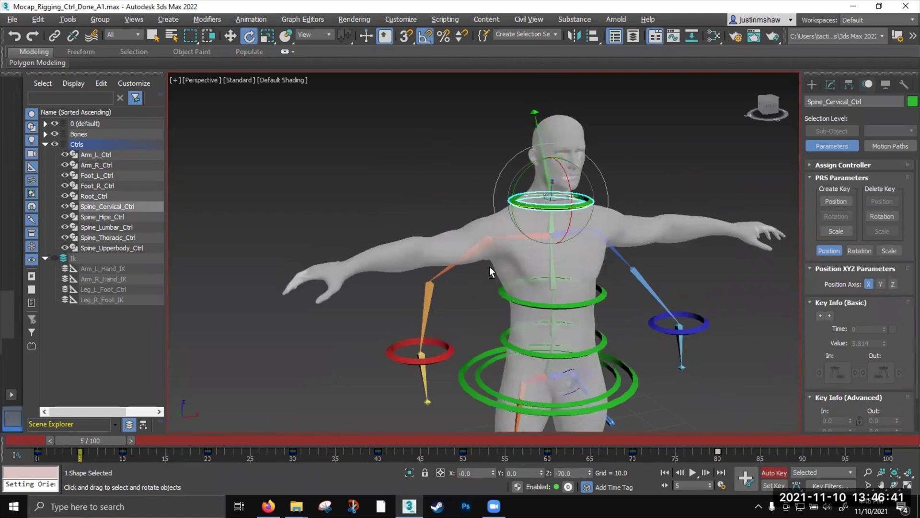
pyautogui.scroll(-2, 490, 267)
pyautogui.moveTo(492, 285); pyautogui.dragTo(466, 239, button='middle')
# At frame 15, rotate the cervical spine controller about 65 degrees around Z to turn the head the opposite way
pyautogui.moveTo(65, 444); pyautogui.dragTo(122, 446)
pyautogui.press('e')
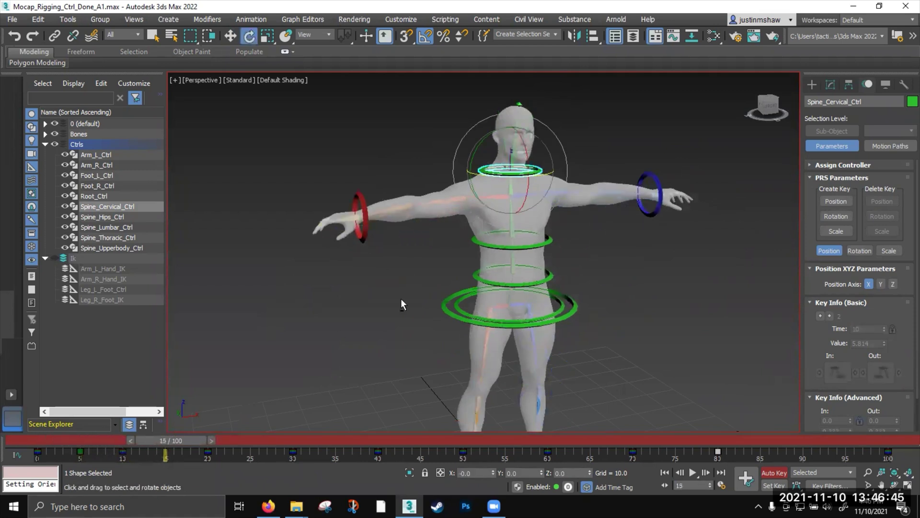
pyautogui.moveTo(398, 252); pyautogui.dragTo(378, 290, button='middle')
pyautogui.moveTo(479, 217); pyautogui.dragTo(513, 218)
pyautogui.keyDown('alt'); pyautogui.moveTo(510, 259); pyautogui.dragTo(475, 238, button='middle'); pyautogui.keyUp('alt')
pyautogui.hotkey('ctrl', 'z')
pyautogui.moveTo(474, 227); pyautogui.dragTo(493, 227)
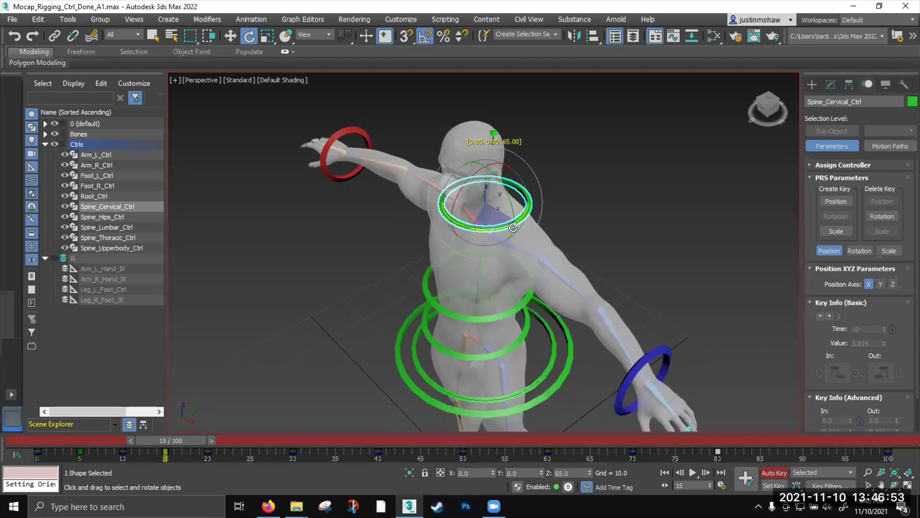
pyautogui.keyDown('alt'); pyautogui.moveTo(508, 227); pyautogui.dragTo(500, 211, button='middle'); pyautogui.keyUp('alt')
pyautogui.moveTo(417, 271); pyautogui.dragTo(435, 320, button='middle')
# Raise the right arm controller above the shoulder and rotate it to -15 degrees in Y so the hand points up
pyautogui.click(331, 201)
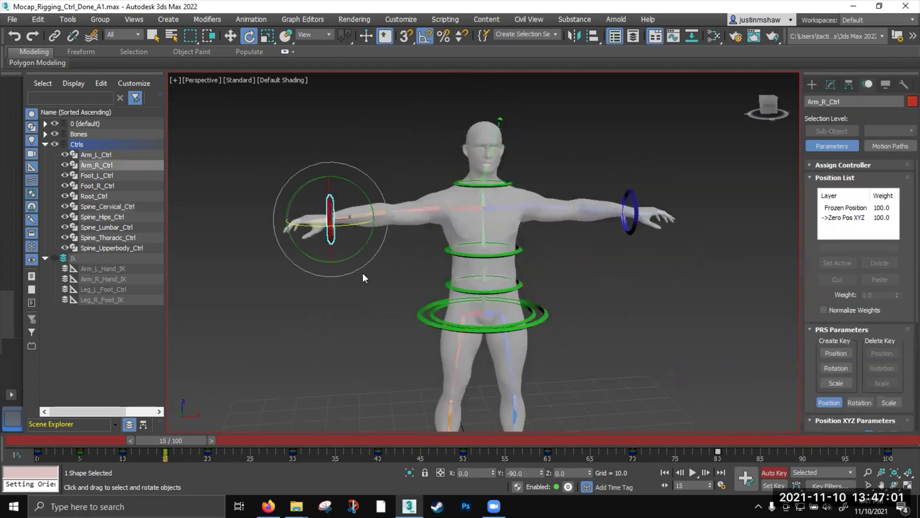
pyautogui.press('w')
pyautogui.moveTo(351, 203); pyautogui.dragTo(614, 223)
pyautogui.press('e')
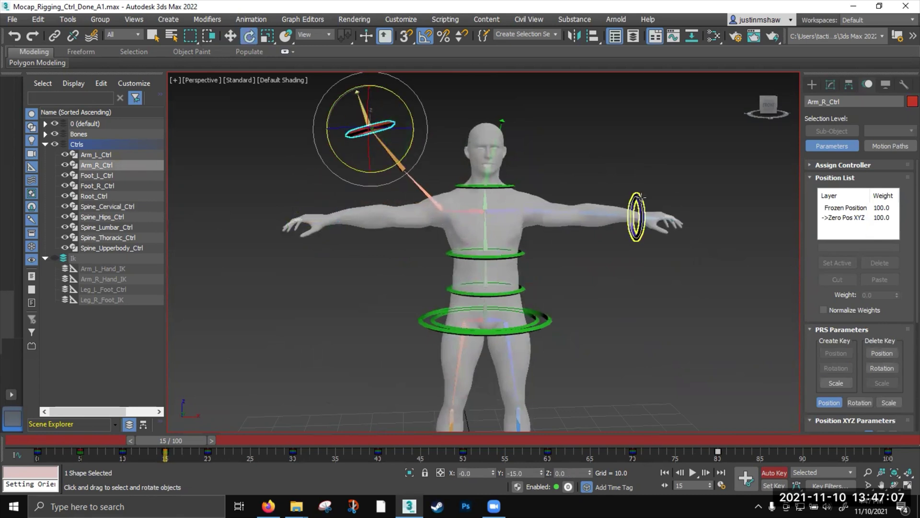
# Raise the left arm controller to about X 24.1, Z 87 and rotate it so the hand points upward
pyautogui.click(635, 218)
pyautogui.keyDown('alt'); pyautogui.moveTo(635, 218); pyautogui.dragTo(622, 246, button='middle'); pyautogui.keyUp('alt')
pyautogui.press('w')
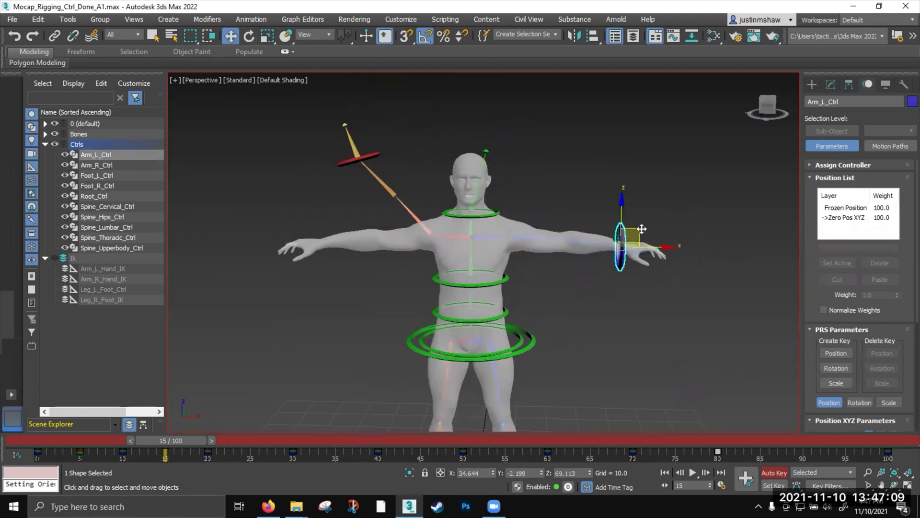
pyautogui.moveTo(642, 229); pyautogui.dragTo(597, 155)
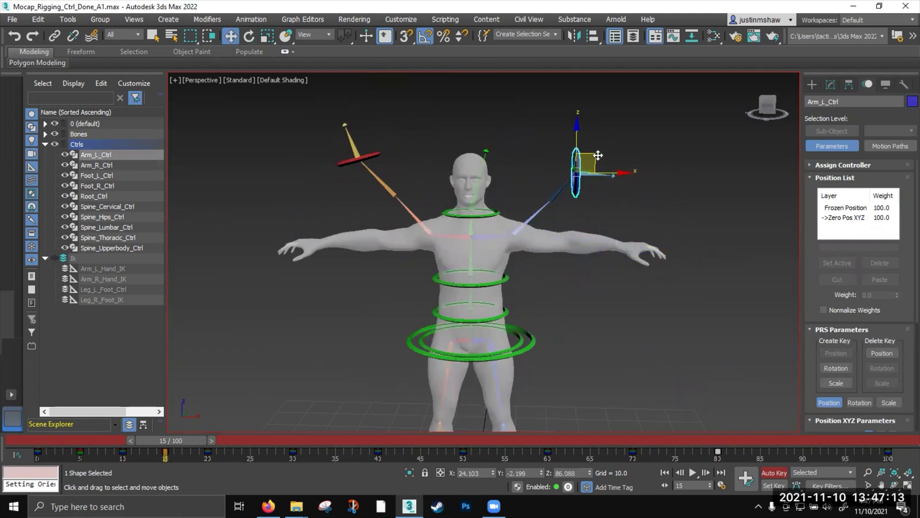
pyautogui.press('e')
pyautogui.moveTo(618, 154); pyautogui.dragTo(611, 192)
pyautogui.keyDown('alt'); pyautogui.moveTo(567, 295); pyautogui.dragTo(583, 246, button='middle'); pyautogui.keyUp('alt')
# Raise the left foot controller in front of the body, angle its toes down, and shift it outward along X
pyautogui.click(511, 360)
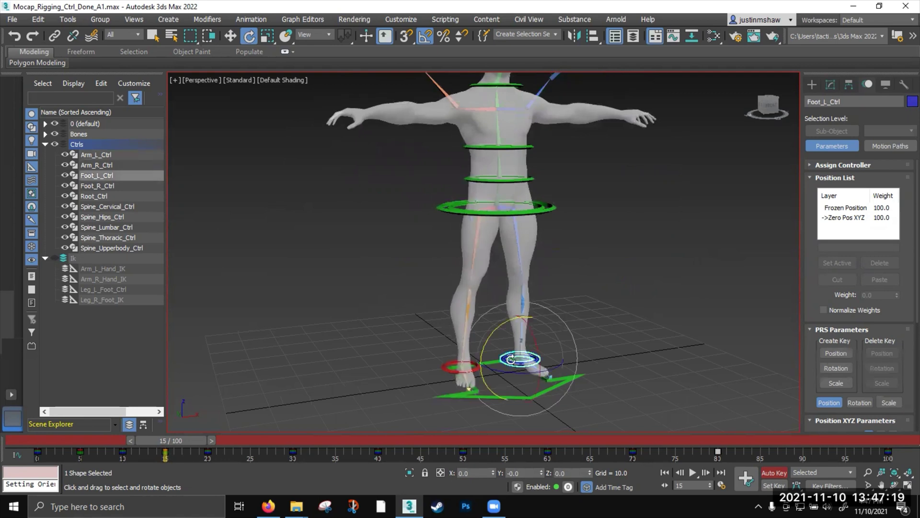
pyautogui.press('w')
pyautogui.keyDown('alt'); pyautogui.moveTo(511, 360); pyautogui.dragTo(569, 340, button='middle'); pyautogui.keyUp('alt')
pyautogui.moveTo(508, 347); pyautogui.dragTo(664, 274)
pyautogui.press('e')
pyautogui.press('w')
pyautogui.keyDown('alt'); pyautogui.moveTo(658, 274); pyautogui.dragTo(599, 276, button='middle'); pyautogui.keyUp('alt')
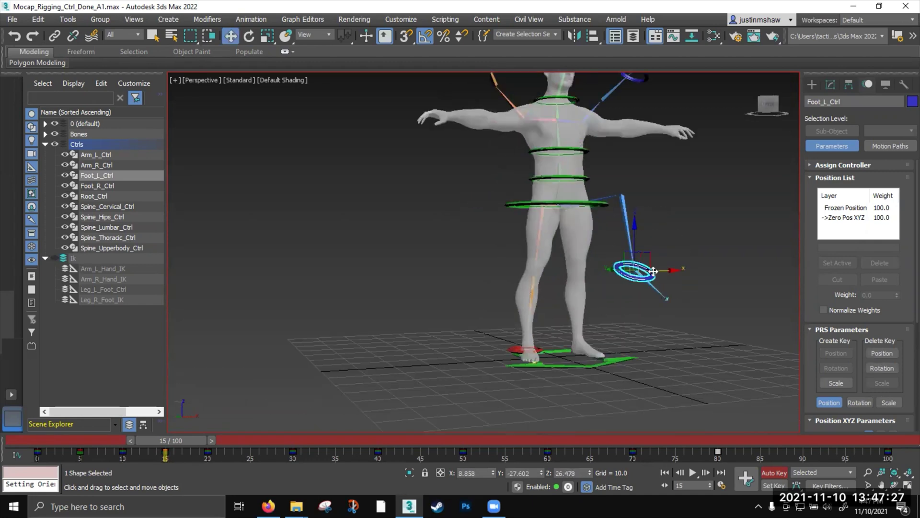
pyautogui.moveTo(663, 269); pyautogui.dragTo(685, 269)
# Raise the right foot controller behind the body, rotate its toes downward, and shift it outward along X
pyautogui.click(538, 350)
pyautogui.keyDown('alt'); pyautogui.moveTo(539, 351); pyautogui.dragTo(547, 341, button='middle'); pyautogui.keyUp('alt')
pyautogui.moveTo(507, 331); pyautogui.dragTo(407, 262)
pyautogui.press('e')
pyautogui.moveTo(446, 220); pyautogui.dragTo(481, 294)
pyautogui.press('w')
pyautogui.keyDown('alt'); pyautogui.moveTo(437, 277); pyautogui.dragTo(511, 283, button='middle'); pyautogui.keyUp('alt')
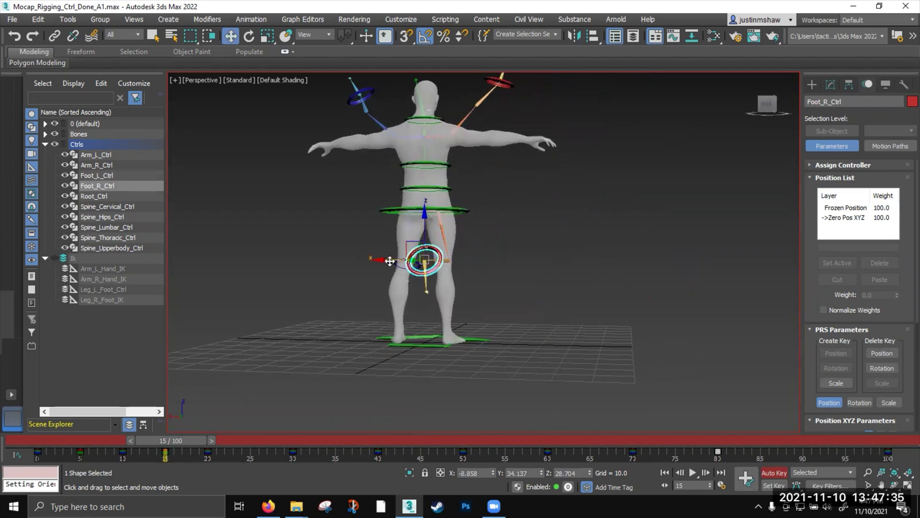
pyautogui.moveTo(389, 261); pyautogui.dragTo(429, 261)
pyautogui.keyDown('alt'); pyautogui.moveTo(504, 273); pyautogui.dragTo(445, 329, button='middle'); pyautogui.keyUp('alt')
# Go to frame 25 and try to tilt the hips controller
pyautogui.moveTo(177, 444); pyautogui.dragTo(261, 435)
pyautogui.press('w')
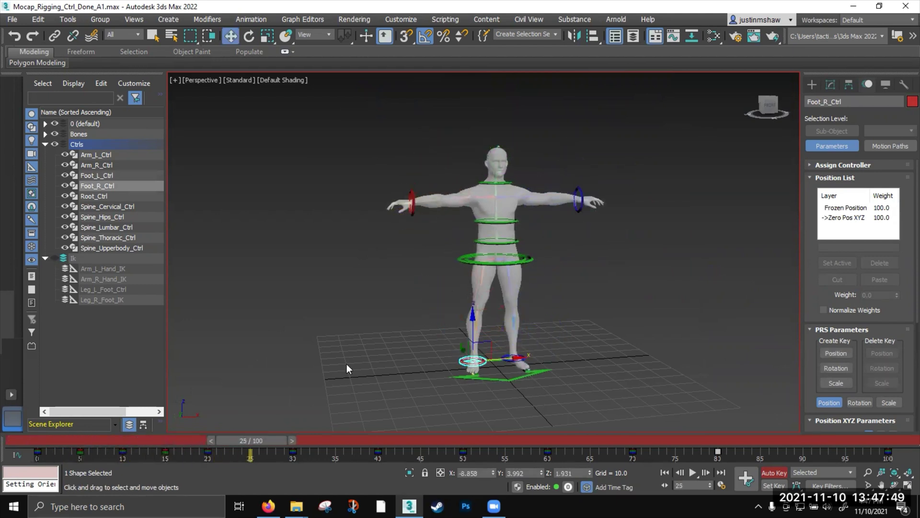
pyautogui.scroll(4, 464, 278)
pyautogui.keyDown('alt'); pyautogui.moveTo(464, 295); pyautogui.dragTo(461, 316, button='middle'); pyautogui.keyUp('alt')
pyautogui.click(562, 267)
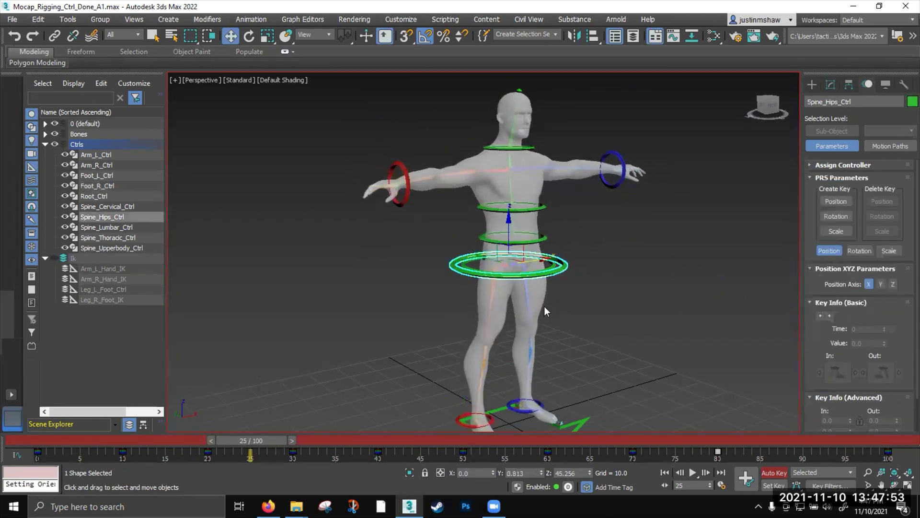
pyautogui.press('e')
pyautogui.moveTo(532, 252)
pyautogui.mouseDown()
pyautogui.moveTo(533, 230)
pyautogui.moveTo(533, 243)
pyautogui.mouseUp()
pyautogui.rightClick(534, 243)
# Tilt the lumbar and thoracic spine controllers backward, rotating the thoracic one about -15 degrees around X
pyautogui.keyDown('alt'); pyautogui.moveTo(593, 238); pyautogui.dragTo(594, 249, button='middle'); pyautogui.keyUp('alt')
pyautogui.click(594, 249)
pyautogui.click(544, 239)
pyautogui.moveTo(539, 220); pyautogui.dragTo(533, 187)
pyautogui.click(571, 211)
pyautogui.click(527, 210)
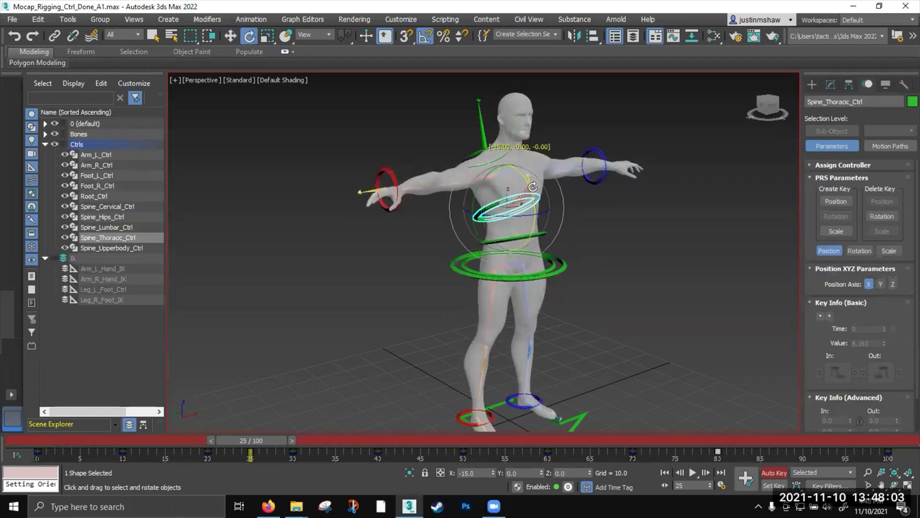
pyautogui.click(617, 219)
# Tilt the cervical spine controller backward to an X rotation of -45 degrees
pyautogui.moveTo(527, 187); pyautogui.dragTo(541, 211, button='middle')
pyautogui.scroll(3, 534, 202)
pyautogui.click(531, 195)
pyautogui.moveTo(531, 191); pyautogui.dragTo(530, 184)
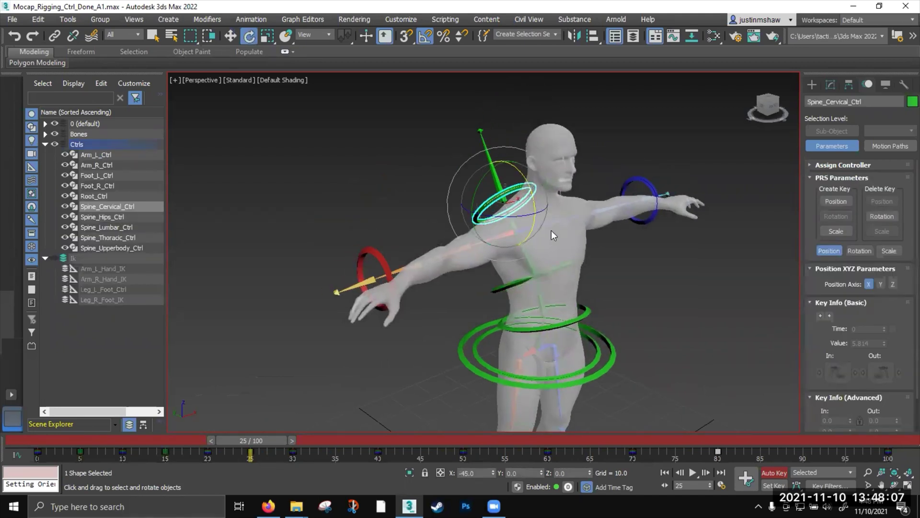
pyautogui.scroll(-4, 586, 241)
pyautogui.moveTo(585, 245); pyautogui.dragTo(433, 255, button='middle')
# Pull the left arm controller behind the body to about X 30, Y 22.3 and rotate it to follow the arm
pyautogui.scroll(-1, 563, 229)
pyautogui.click(515, 228)
pyautogui.keyDown('alt'); pyautogui.moveTo(576, 244); pyautogui.dragTo(567, 251, button='middle'); pyautogui.keyUp('alt')
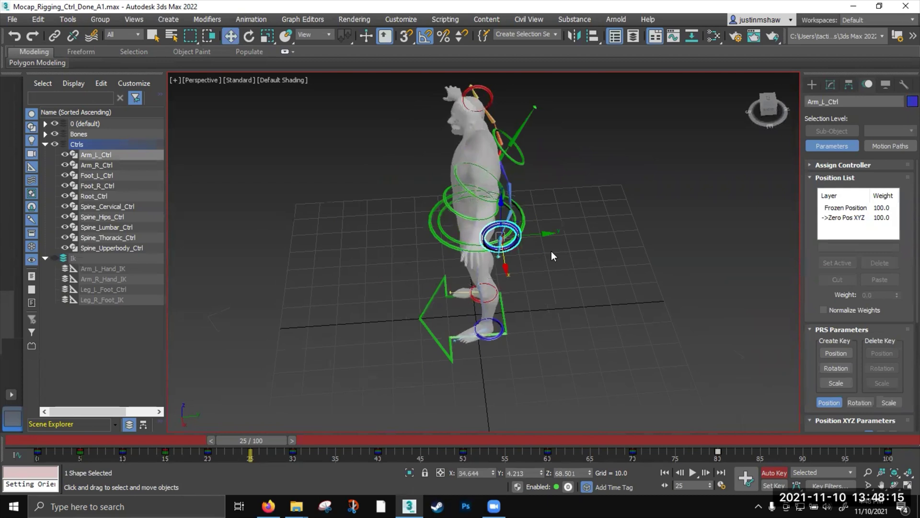
pyautogui.keyDown('alt'); pyautogui.moveTo(554, 256); pyautogui.dragTo(524, 266, button='middle'); pyautogui.keyUp('alt')
pyautogui.moveTo(524, 254); pyautogui.dragTo(589, 244)
pyautogui.press('e')
pyautogui.press('w')
pyautogui.moveTo(593, 256); pyautogui.dragTo(562, 243, button='middle')
pyautogui.moveTo(562, 243); pyautogui.dragTo(568, 217)
pyautogui.moveTo(569, 217); pyautogui.dragTo(549, 290, button='middle')
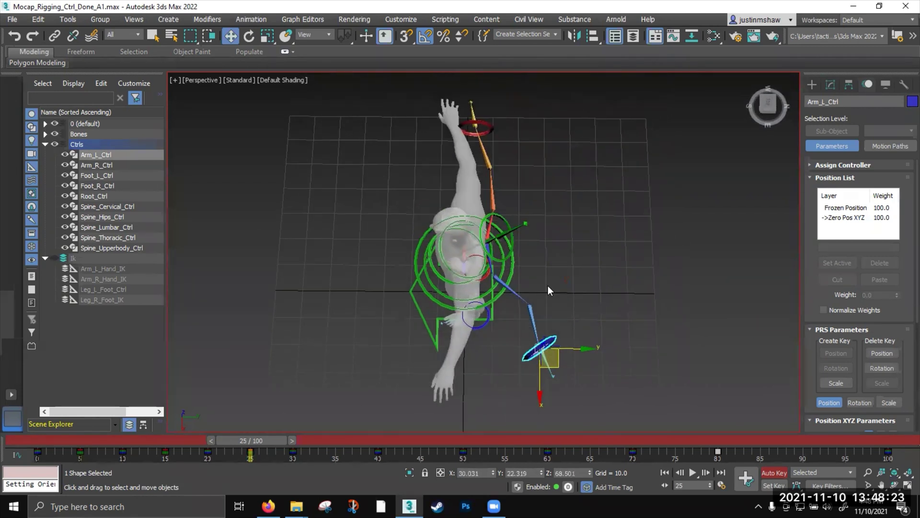
# Pull the right arm controller behind the body and rotate it to match the left arm's pose
pyautogui.click(491, 133)
pyautogui.keyDown('alt'); pyautogui.moveTo(501, 145); pyautogui.dragTo(499, 143, button='middle'); pyautogui.keyUp('alt')
pyautogui.moveTo(499, 142); pyautogui.dragTo(547, 169)
pyautogui.press('e')
pyautogui.keyDown('alt'); pyautogui.moveTo(548, 173); pyautogui.dragTo(443, 196, button='middle'); pyautogui.keyUp('alt')
# Raise both foot controllers out to their sides, placing the right one at about X -27.4, Z 21.3
pyautogui.click(462, 355)
pyautogui.keyDown('alt'); pyautogui.moveTo(468, 357); pyautogui.dragTo(479, 347, button='middle'); pyautogui.keyUp('alt')
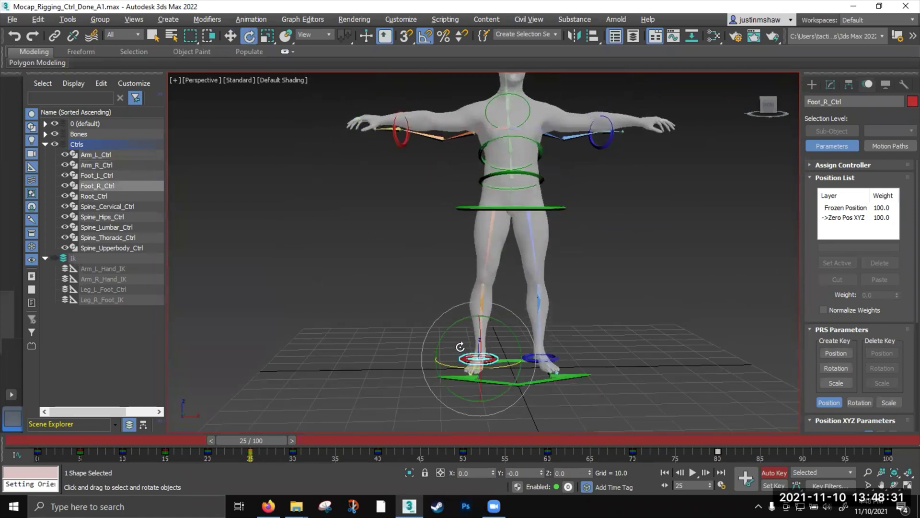
pyautogui.press('w')
pyautogui.moveTo(494, 339); pyautogui.dragTo(430, 274)
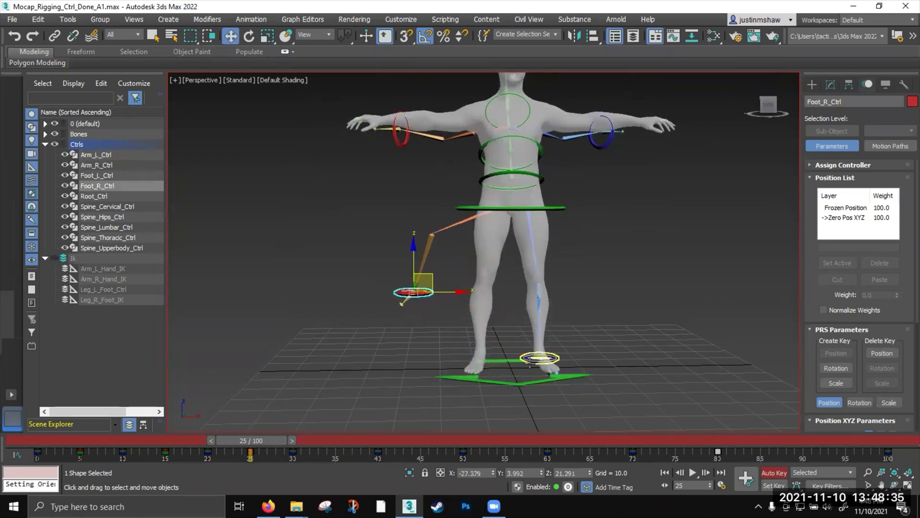
pyautogui.click(530, 363)
pyautogui.moveTo(541, 354); pyautogui.dragTo(621, 273)
pyautogui.keyDown('alt'); pyautogui.moveTo(516, 294); pyautogui.dragTo(410, 417, button='middle'); pyautogui.keyUp('alt')
# At frame 35, bend the lumbar and thoracic spine controllers forward, rotating the thoracic one 35 degrees around X
pyautogui.moveTo(271, 443); pyautogui.dragTo(357, 441)
pyautogui.click(491, 248)
pyautogui.press('e')
pyautogui.moveTo(536, 225)
pyautogui.mouseDown()
pyautogui.moveTo(546, 239)
pyautogui.moveTo(551, 231)
pyautogui.mouseUp()
pyautogui.click(547, 216)
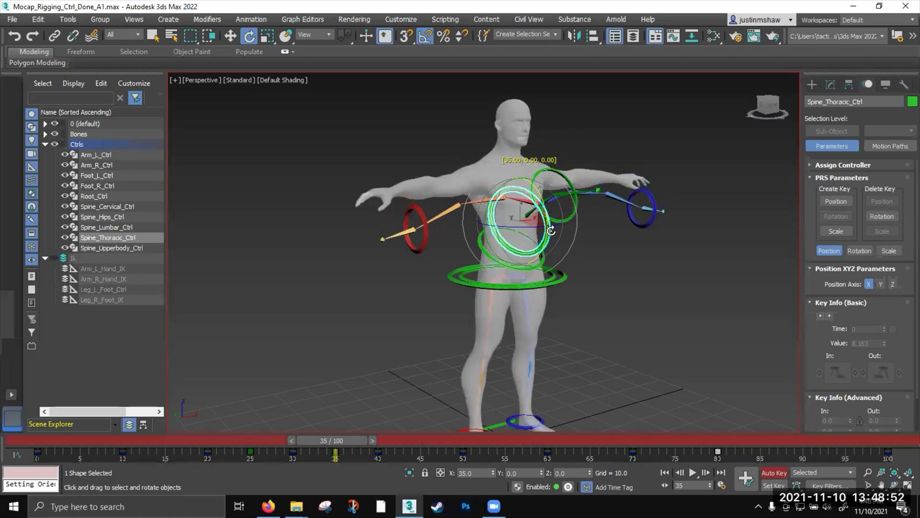
# Bend the cervical spine controller forward to continue the spine's curve
pyautogui.click(577, 198)
pyautogui.moveTo(582, 184); pyautogui.dragTo(587, 194)
pyautogui.keyDown('alt'); pyautogui.moveTo(636, 288); pyautogui.dragTo(582, 262, button='middle'); pyautogui.keyUp('alt')
pyautogui.scroll(-2, 603, 292)
pyautogui.scroll(2, 609, 243)
# At frame 45, lower the hips controller into a deep squat at about Z 25.5
pyautogui.moveTo(329, 442); pyautogui.dragTo(420, 435)
pyautogui.moveTo(435, 237); pyautogui.dragTo(431, 249, button='middle')
pyautogui.click(433, 236)
pyautogui.press('w')
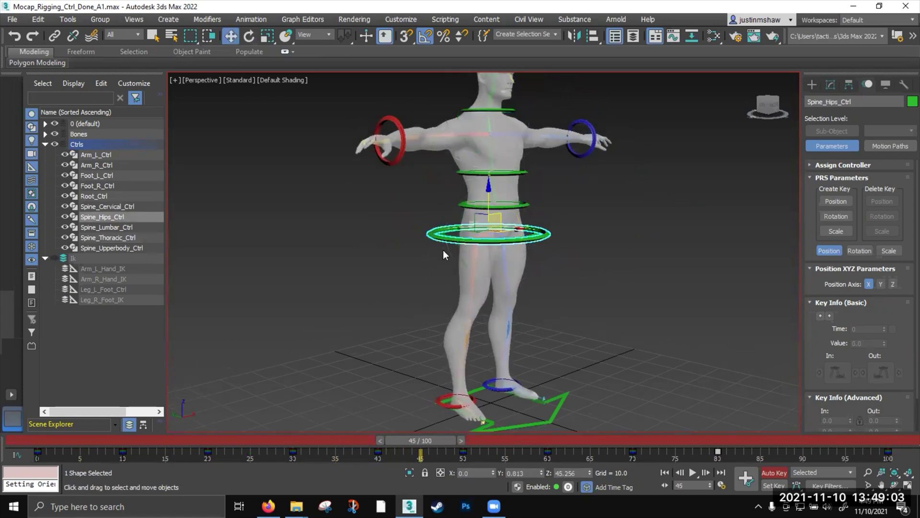
pyautogui.moveTo(487, 202); pyautogui.dragTo(493, 278)
pyautogui.keyDown('alt'); pyautogui.moveTo(493, 278); pyautogui.dragTo(556, 283, button='middle'); pyautogui.keyUp('alt')
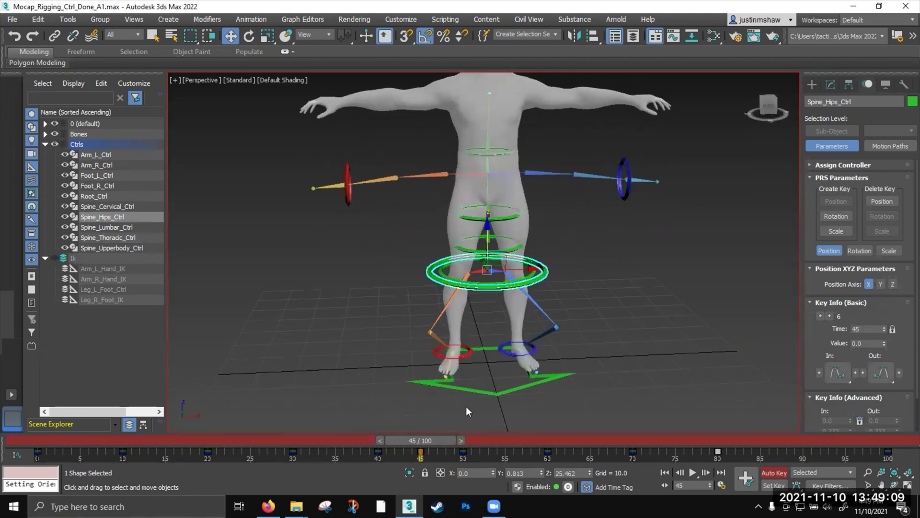
# At frame 55, tilt the lumbar spine controller sideways to -15 degrees around Y
pyautogui.moveTo(439, 438); pyautogui.dragTo(499, 437)
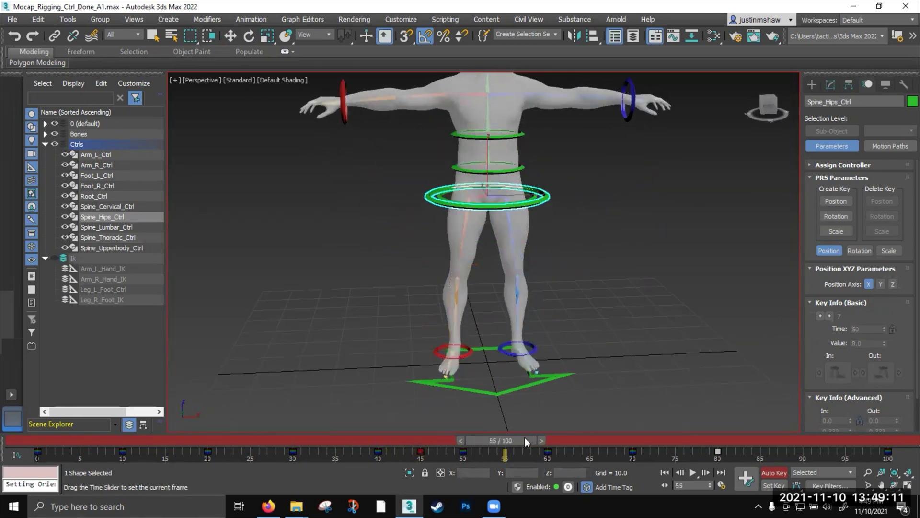
pyautogui.keyDown('alt'); pyautogui.moveTo(495, 242); pyautogui.dragTo(525, 237, button='middle'); pyautogui.keyUp('alt')
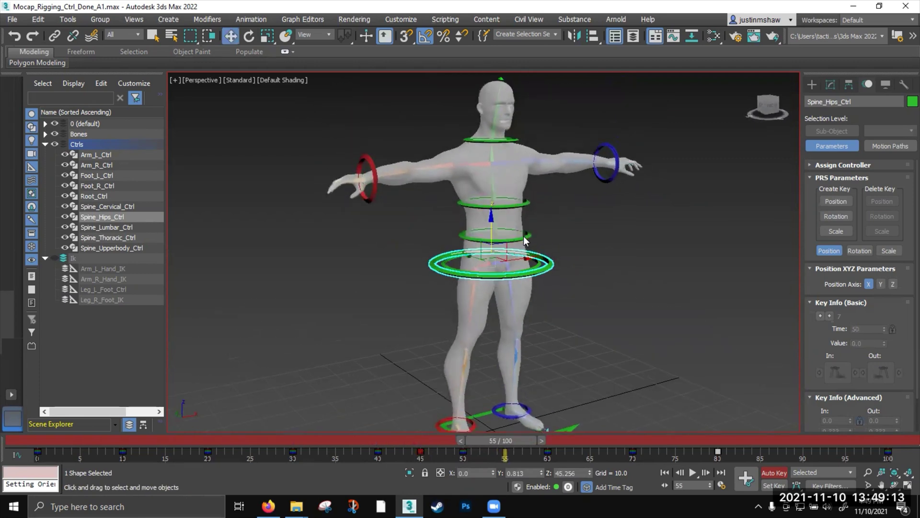
pyautogui.click(526, 236)
pyautogui.press('e')
pyautogui.moveTo(514, 214); pyautogui.dragTo(525, 247)
pyautogui.hotkey('ctrl', 'z')
pyautogui.moveTo(493, 442); pyautogui.dragTo(493, 403)
pyautogui.press('e')
pyautogui.keyDown('alt'); pyautogui.moveTo(492, 403); pyautogui.dragTo(471, 289, button='middle'); pyautogui.keyUp('alt')
pyautogui.moveTo(457, 208); pyautogui.dragTo(449, 212)
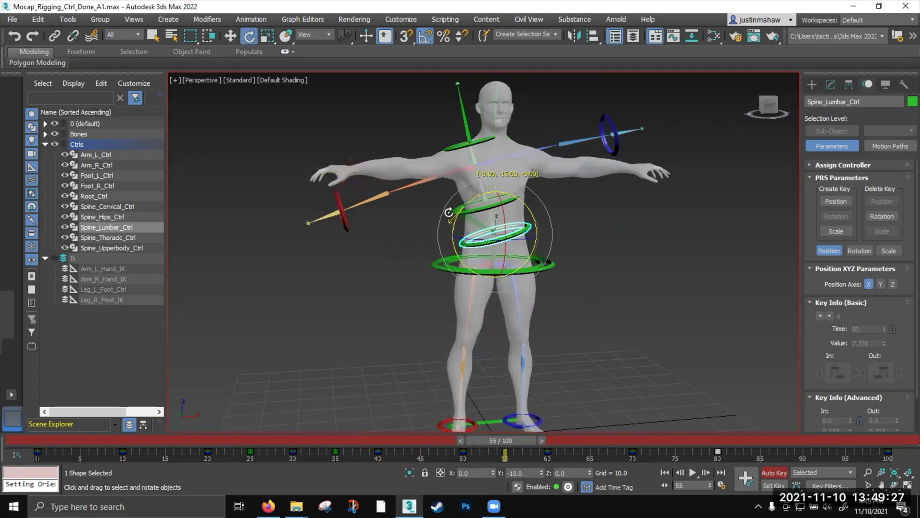
# Continue the side bend by rotating the thoracic spine controller to Y -35 and the cervical one to Y -50
pyautogui.click(458, 208)
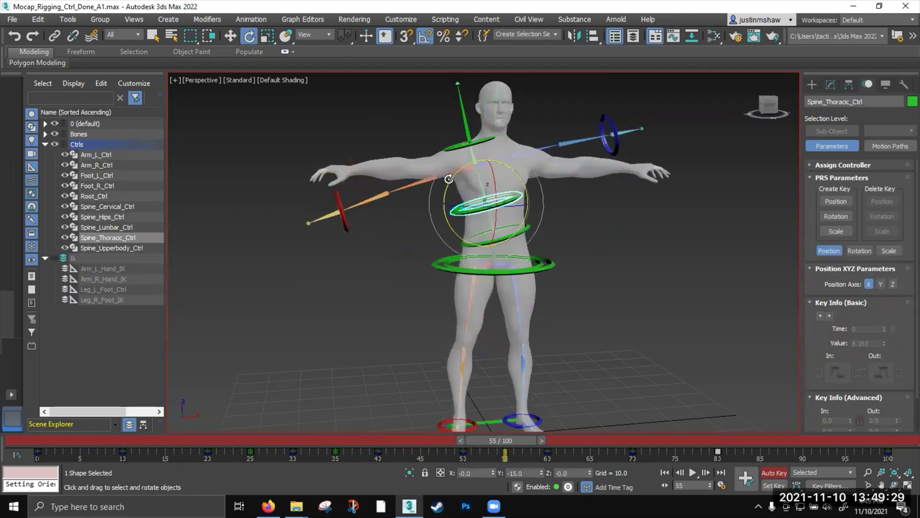
pyautogui.moveTo(448, 179); pyautogui.dragTo(443, 190)
pyautogui.click(429, 164)
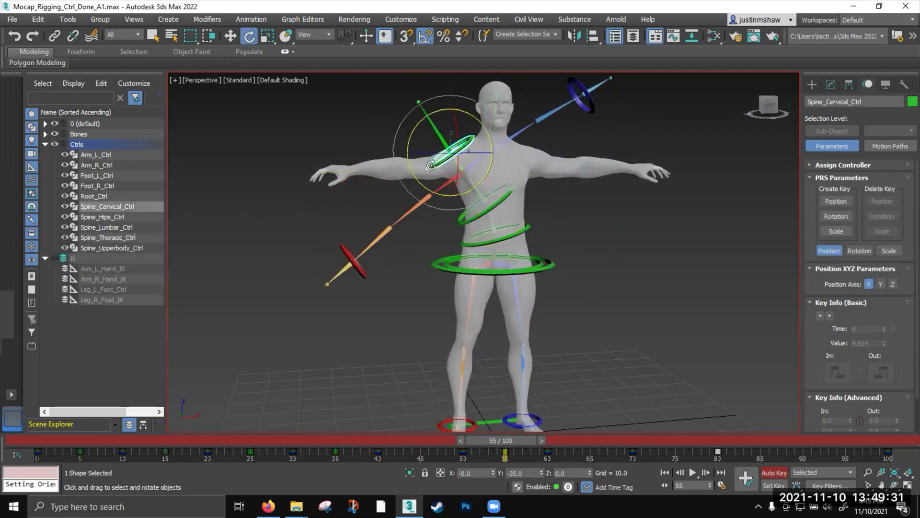
pyautogui.moveTo(413, 132); pyautogui.dragTo(410, 138)
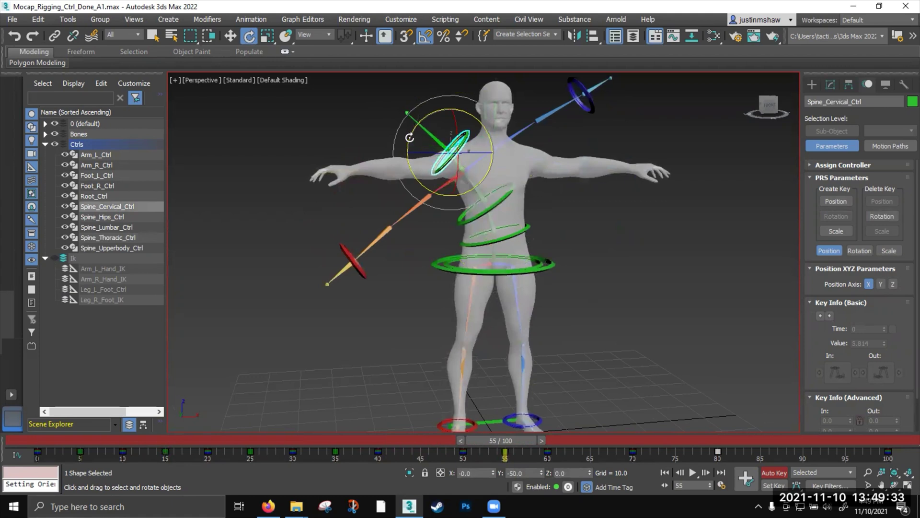
# At frame 65, bend the lumbar, thoracic and cervical spine controllers sideways in the opposite direction
pyautogui.moveTo(513, 442); pyautogui.dragTo(594, 436)
pyautogui.click(513, 236)
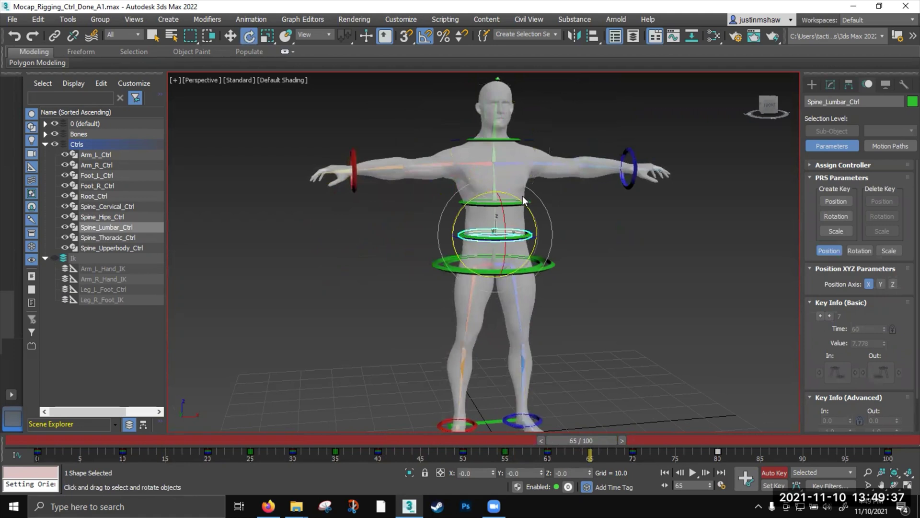
pyautogui.moveTo(521, 197); pyautogui.dragTo(546, 211)
pyautogui.click(564, 221)
pyautogui.click(539, 217)
pyautogui.moveTo(541, 176); pyautogui.dragTo(551, 192)
pyautogui.click(558, 167)
pyautogui.moveTo(507, 141); pyautogui.dragTo(514, 130)
# At frame 75, move the left arm controller in front of the chest and rotate it inward
pyautogui.scroll(-2, 546, 257)
pyautogui.moveTo(599, 437); pyautogui.dragTo(673, 421)
pyautogui.press('w')
pyautogui.keyDown('alt'); pyautogui.moveTo(567, 279); pyautogui.dragTo(576, 255, button='middle'); pyautogui.keyUp('alt')
pyautogui.click(618, 169)
pyautogui.moveTo(618, 170)
pyautogui.keyDown('alt'); pyautogui.mouseDown(button='middle')
pyautogui.moveTo(602, 247)
pyautogui.moveTo(628, 181)
pyautogui.mouseUp(button='middle'); pyautogui.keyUp('alt')
pyautogui.moveTo(626, 176); pyautogui.dragTo(537, 232)
pyautogui.press('e')
pyautogui.moveTo(506, 279); pyautogui.dragTo(520, 254)
# Bring the right arm controller in front of the chest and rotate it to mirror the left one
pyautogui.click(314, 238)
pyautogui.press('w')
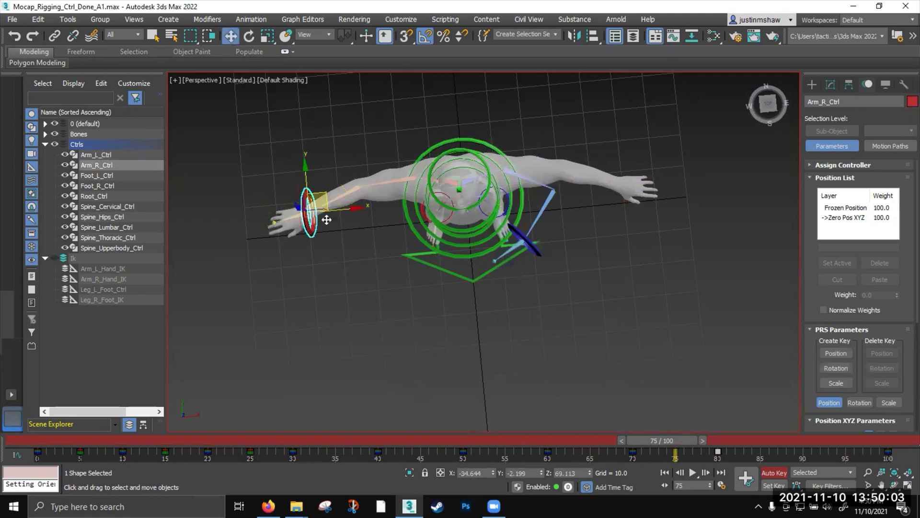
pyautogui.moveTo(328, 199); pyautogui.dragTo(445, 238)
pyautogui.press('e')
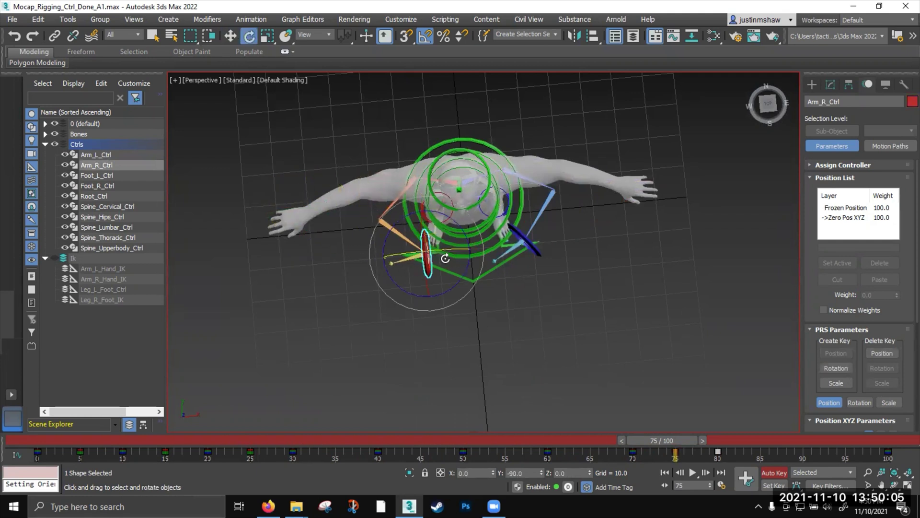
pyautogui.moveTo(464, 272); pyautogui.dragTo(461, 172)
# Adjust the two arm controllers along X, the right one to about -10.5 and the left one to about 10.3
pyautogui.keyDown('alt'); pyautogui.moveTo(501, 290); pyautogui.dragTo(497, 241, button='middle'); pyautogui.keyUp('alt')
pyautogui.press('w')
pyautogui.moveTo(459, 254); pyautogui.dragTo(453, 254)
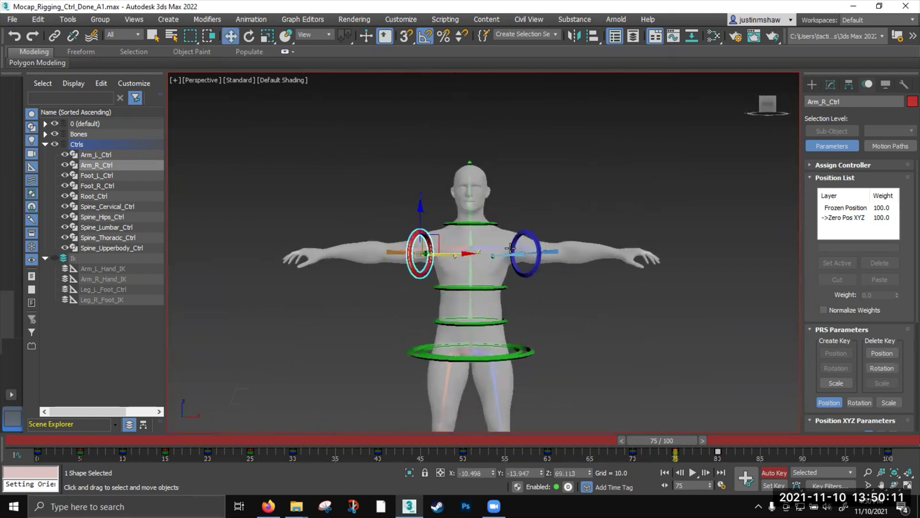
pyautogui.click(537, 243)
pyautogui.moveTo(554, 252); pyautogui.dragTo(541, 253)
pyautogui.keyDown('alt'); pyautogui.moveTo(541, 253); pyautogui.dragTo(579, 249, button='middle'); pyautogui.keyUp('alt')
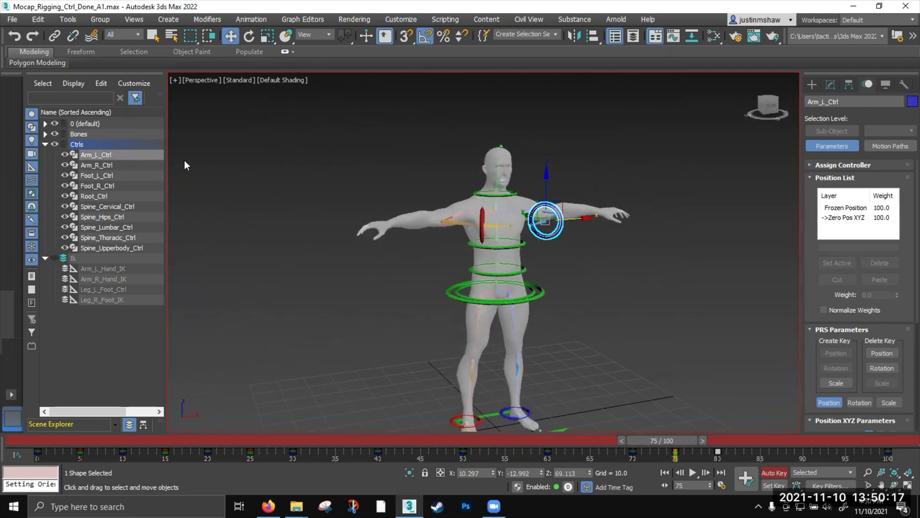
# Hide the 0 (default) mesh layer and play the animation to check the movement of the bones and controllers
pyautogui.click(54, 123)
pyautogui.moveTo(436, 267); pyautogui.dragTo(391, 257, button='middle')
pyautogui.click(393, 261)
pyautogui.click(692, 474)
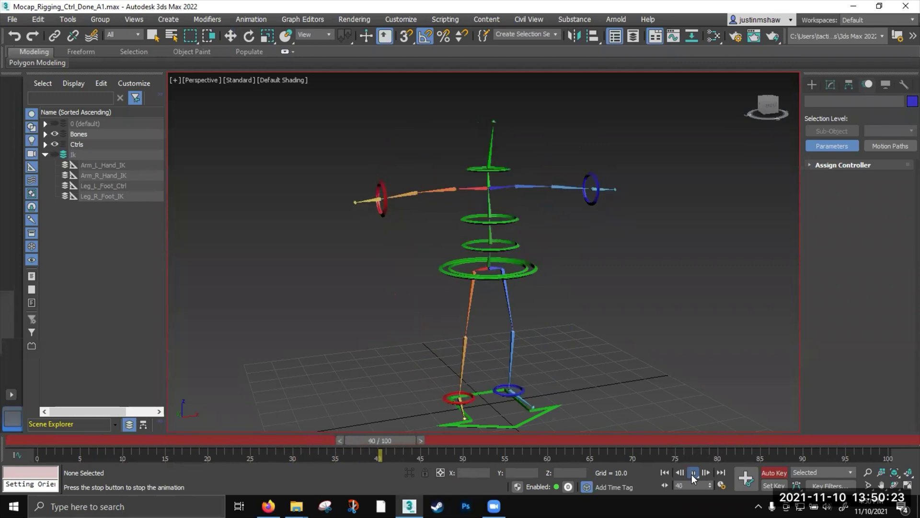
pyautogui.click(691, 473)
# Return to frame 0 with Auto Key turned off and show the 0 (default) mesh layer again
pyautogui.moveTo(810, 440); pyautogui.dragTo(15, 440)
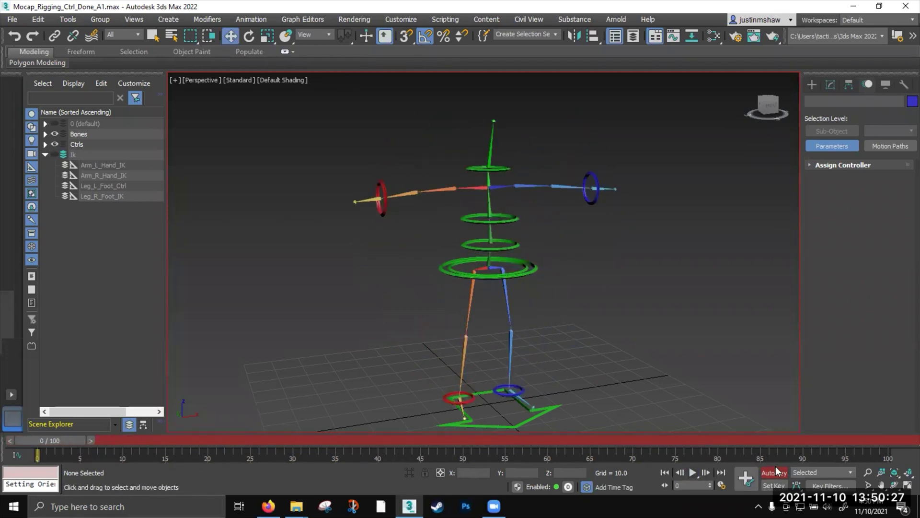
pyautogui.moveTo(602, 327); pyautogui.dragTo(574, 304, button='middle')
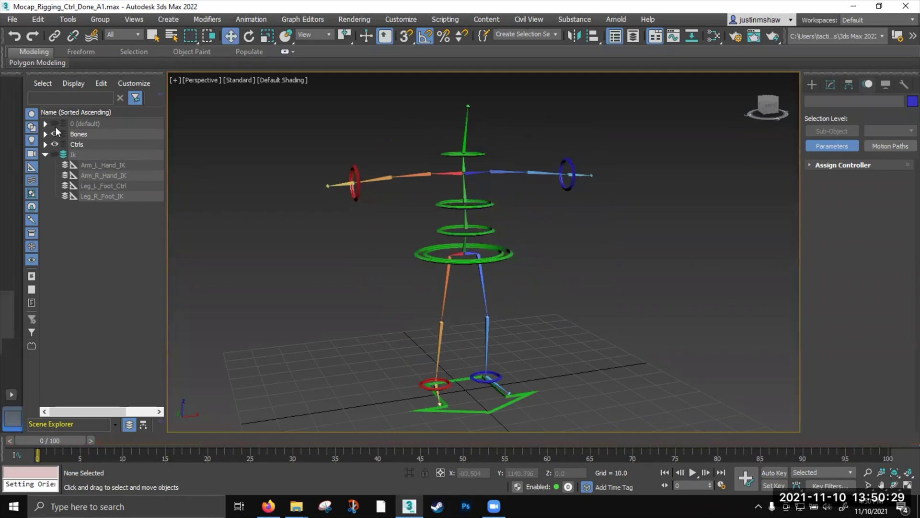
pyautogui.click(55, 124)
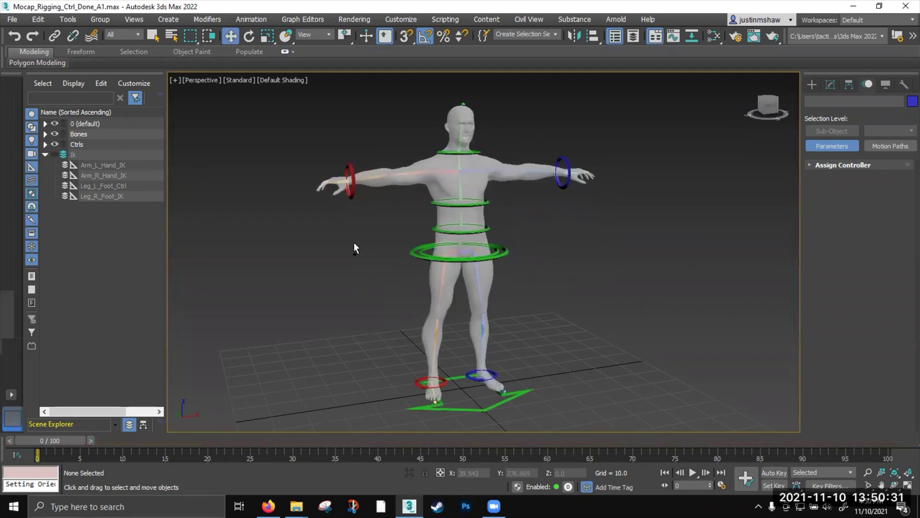
# Save the scene under the new name Mocap_Rigging_Anim_Done_A1.max in the Max Rig folder
pyautogui.click(11, 19)
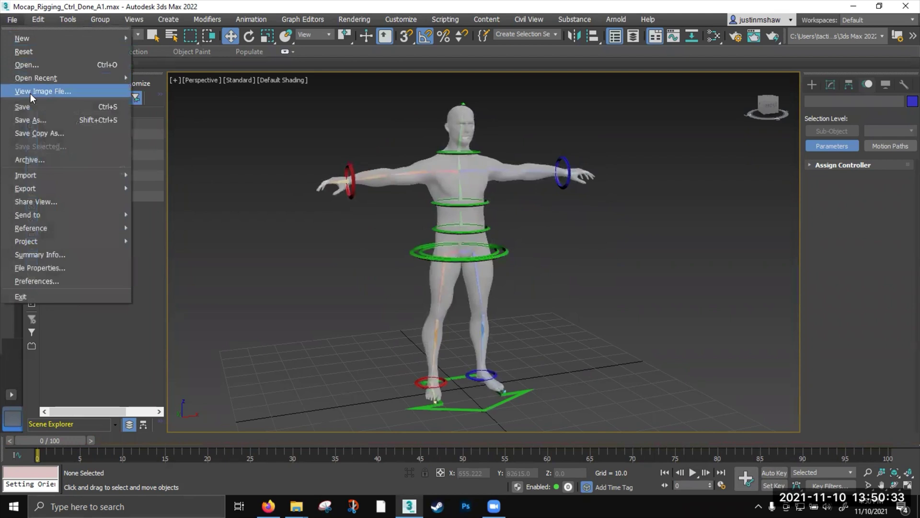
pyautogui.middleClick(283, 216)
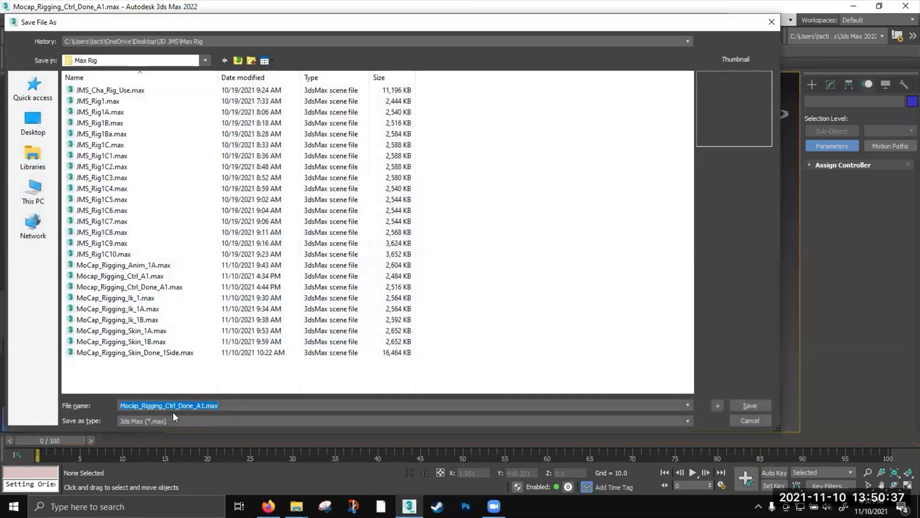
pyautogui.moveTo(166, 408); pyautogui.dragTo(179, 408)
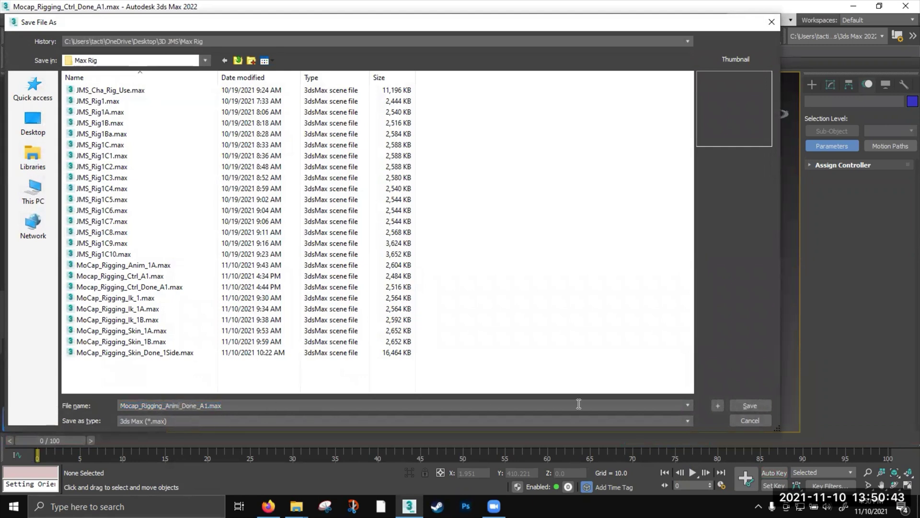
pyautogui.click(737, 404)
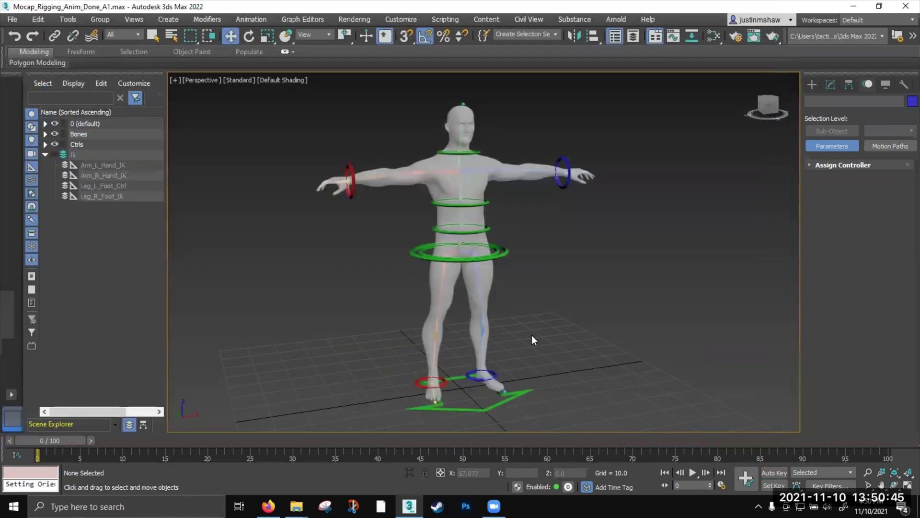
# Collapse the IK layer and hide the Ctrls layer, leaving the mesh and bones displayed
pyautogui.moveTo(451, 299)
pyautogui.mouseDown(button='middle')
pyautogui.moveTo(449, 290)
pyautogui.moveTo(462, 301)
pyautogui.moveTo(451, 299)
pyautogui.mouseUp(button='middle')
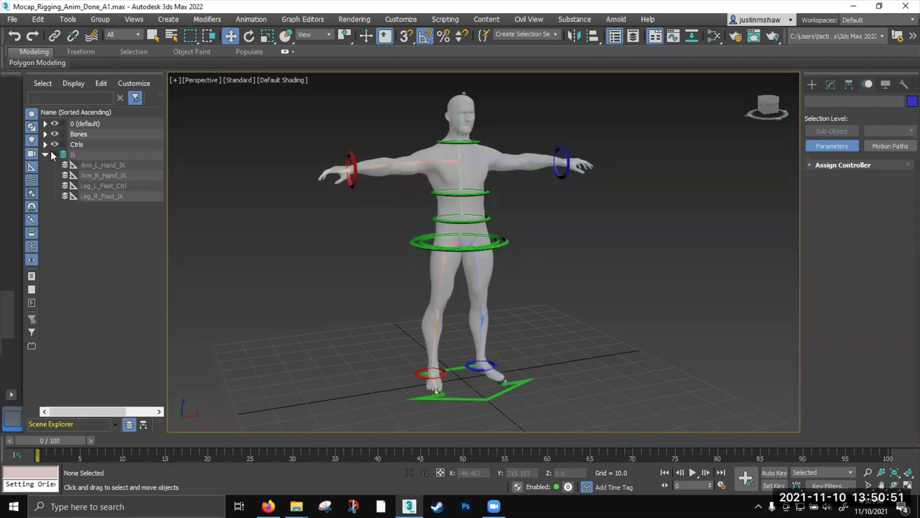
pyautogui.click(46, 154)
pyautogui.click(54, 145)
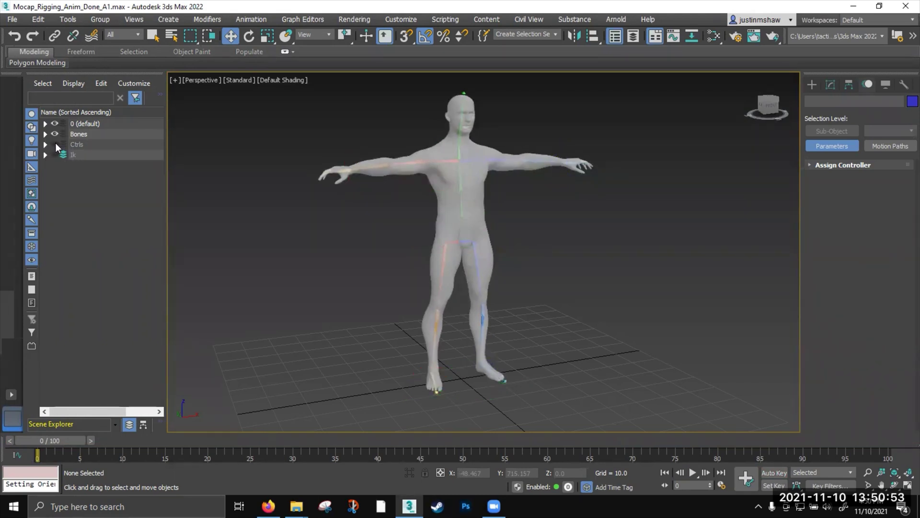
# Select the male_zbrush mesh in the 0 (default) layer and apply a Skin modifier to it
pyautogui.click(45, 123)
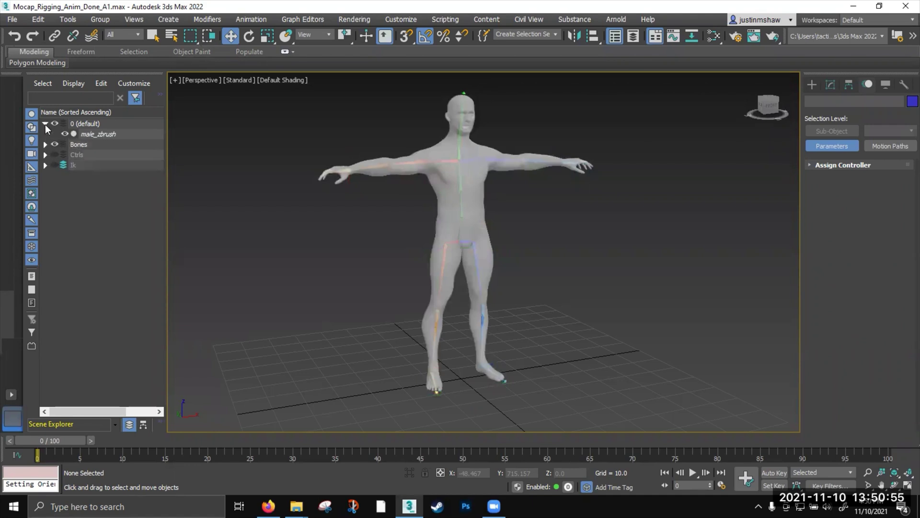
pyautogui.click(96, 134)
pyautogui.moveTo(81, 411)
pyautogui.mouseDown()
pyautogui.moveTo(110, 411)
pyautogui.moveTo(82, 411)
pyautogui.mouseUp()
pyautogui.click(145, 134)
pyautogui.moveTo(298, 276)
pyautogui.mouseDown(button='middle')
pyautogui.moveTo(311, 283)
pyautogui.moveTo(300, 283)
pyautogui.mouseUp(button='middle')
pyautogui.click(830, 85)
pyautogui.click(850, 117)
pyautogui.write('skin')
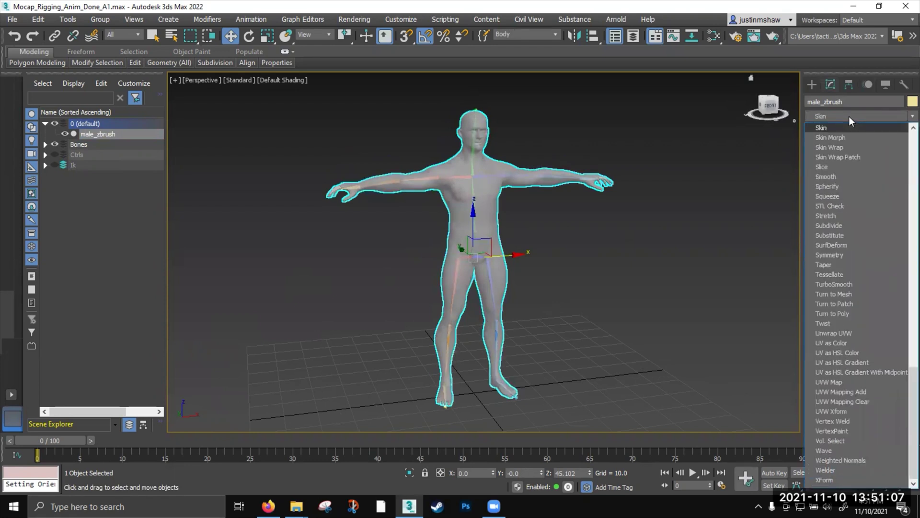
pyautogui.press('Return')
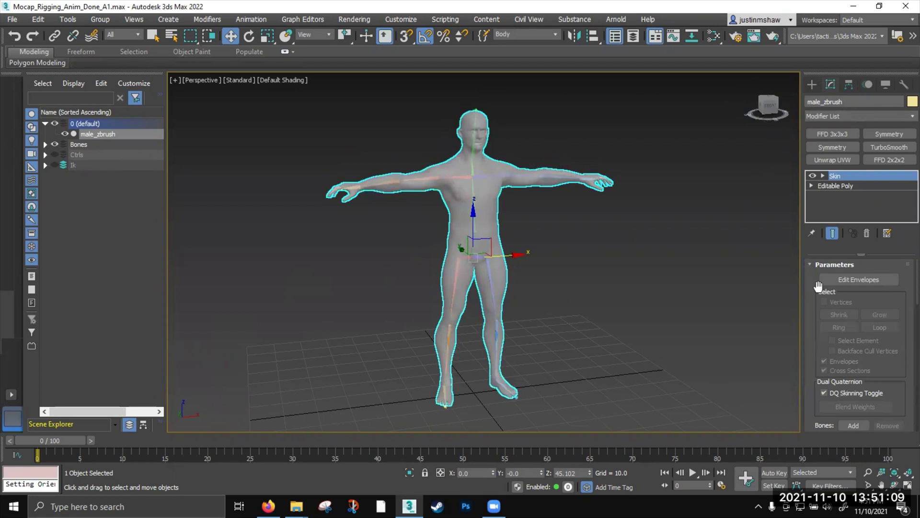
# Enter envelope editing on the Skin modifier and open the selection dialog for adding bones
pyautogui.moveTo(817, 286); pyautogui.dragTo(812, 280)
pyautogui.click(833, 269)
pyautogui.scroll(-5, 855, 282)
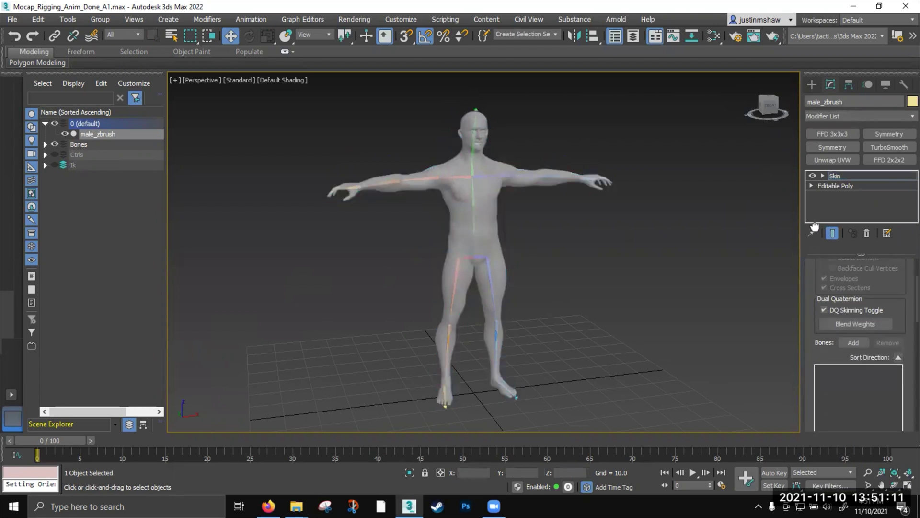
pyautogui.click(854, 281)
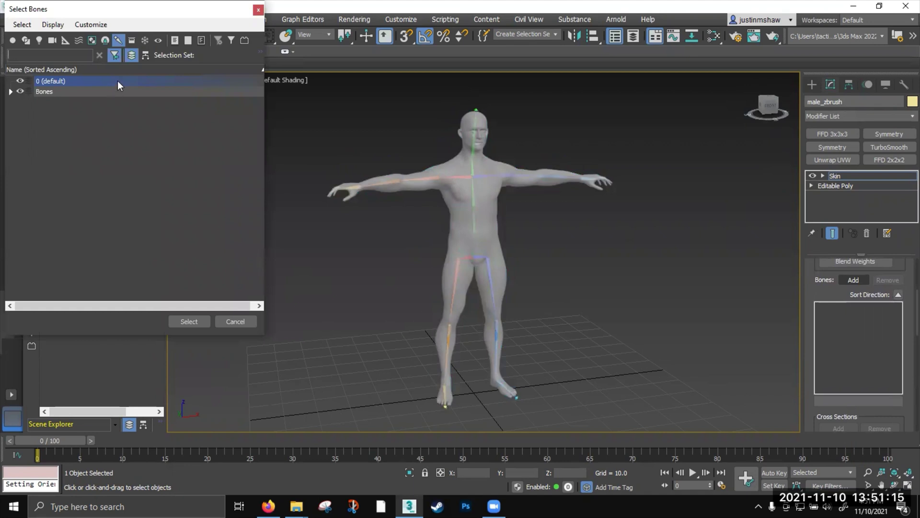
# Sort the bone selection list by layer with the Bones layer expanded, and enable display of all object types
pyautogui.click(145, 56)
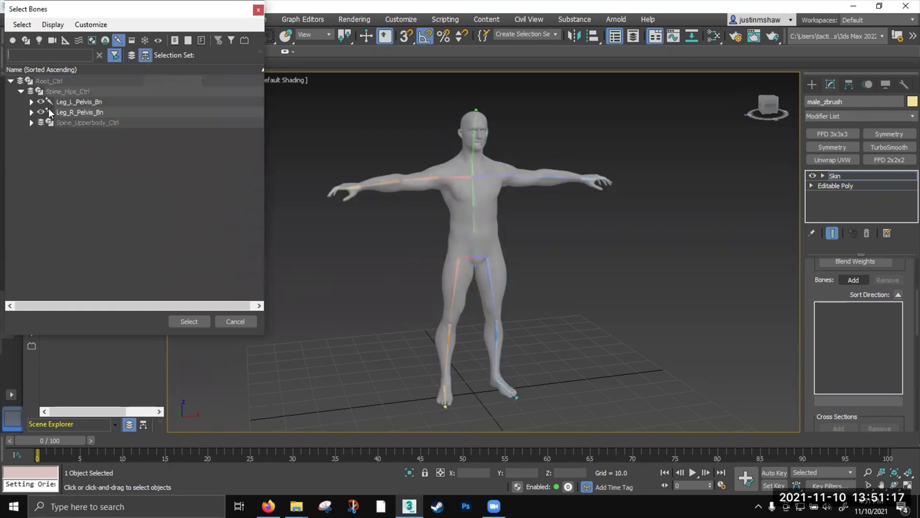
pyautogui.click(131, 56)
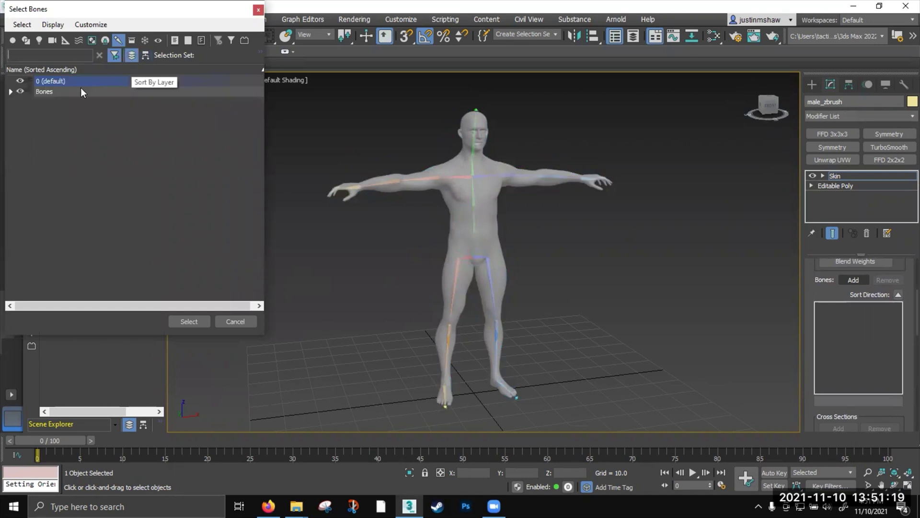
pyautogui.click(10, 91)
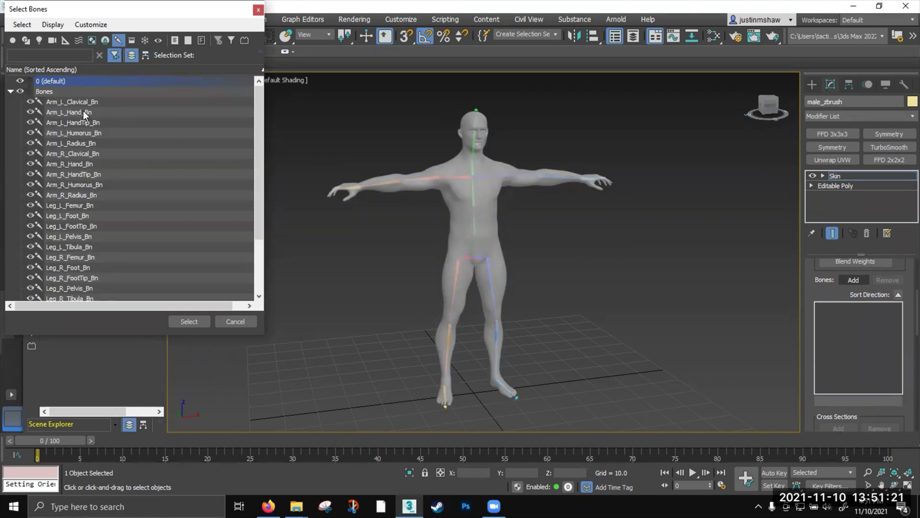
pyautogui.click(78, 41)
pyautogui.click(28, 42)
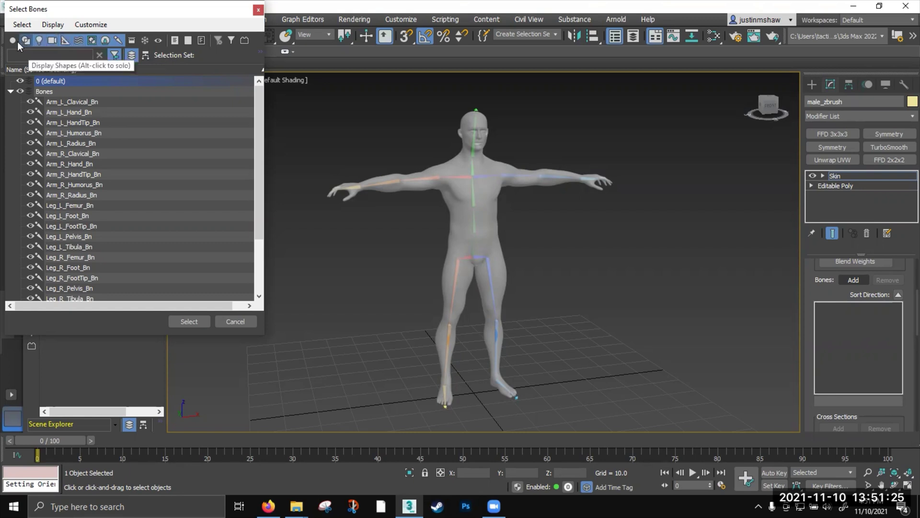
pyautogui.click(15, 41)
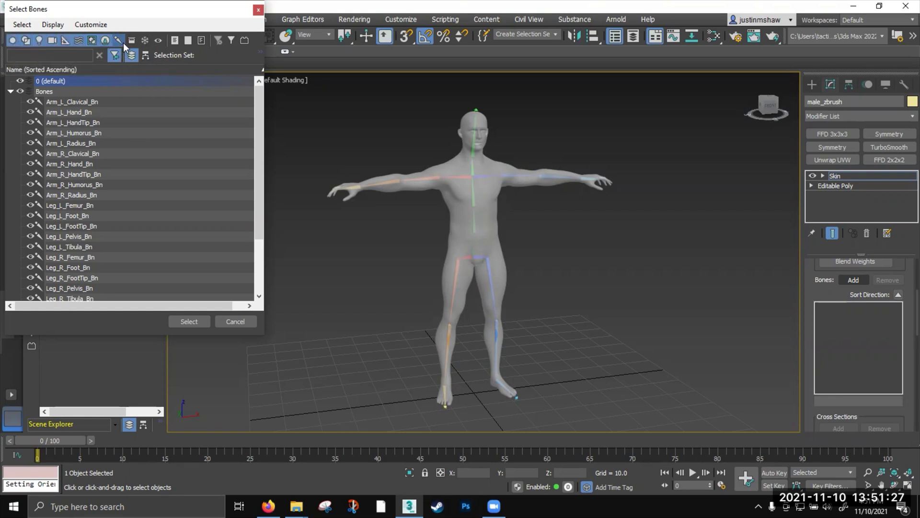
# Add all bones from Arm_L_Clavical_Bn through Spine_Thoracic_Bn to the Skin modifier
pyautogui.click(79, 103)
pyautogui.scroll(-3, 134, 161)
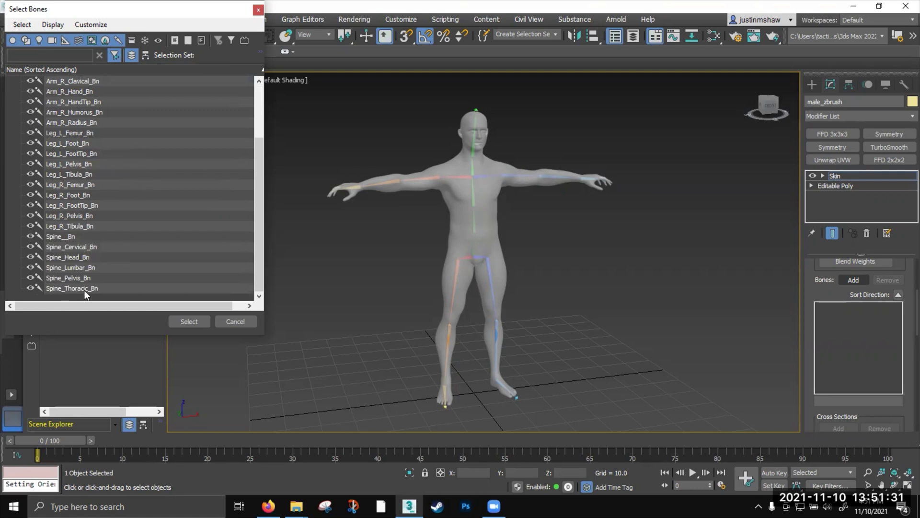
pyautogui.keyDown('shift'); pyautogui.click(84, 290); pyautogui.keyUp('shift')
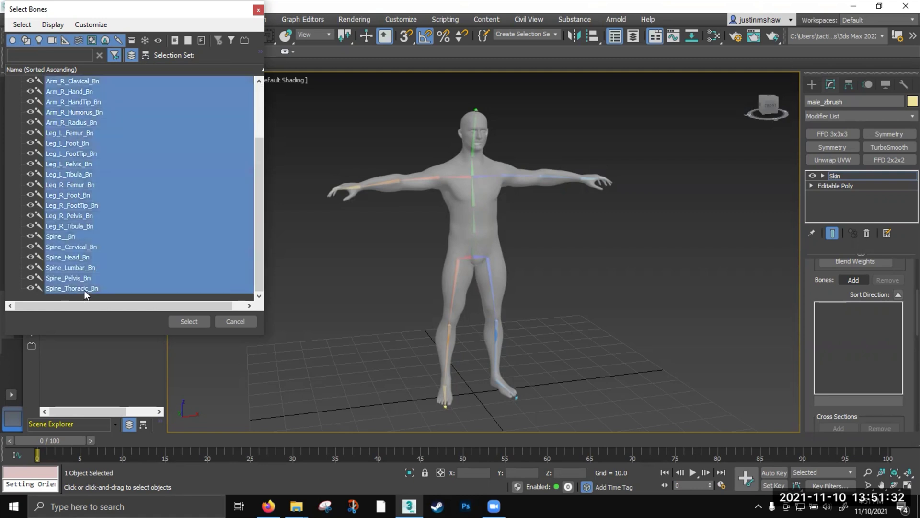
pyautogui.click(188, 322)
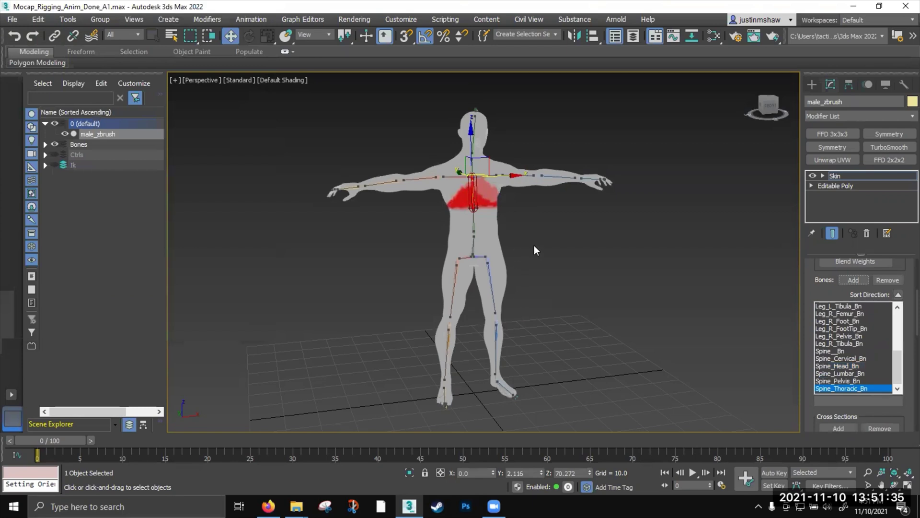
# Display the skinned mesh with edged faces in the perspective view
pyautogui.scroll(2, 529, 245)
pyautogui.scroll(4, 482, 234)
pyautogui.press('F4')
pyautogui.scroll(-4, 485, 235)
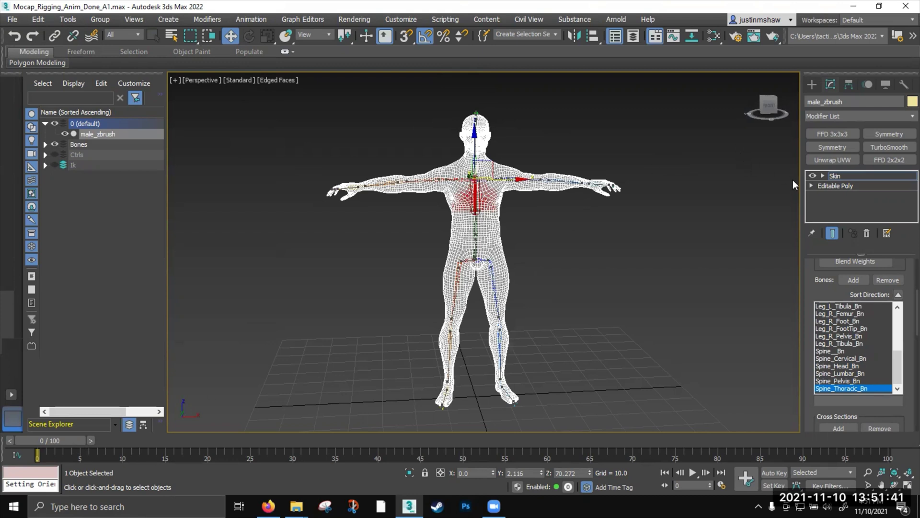
# Exit envelope editing and display the mesh with default shading, without edged faces or see-through display
pyautogui.hotkey('ctrl', 'b')
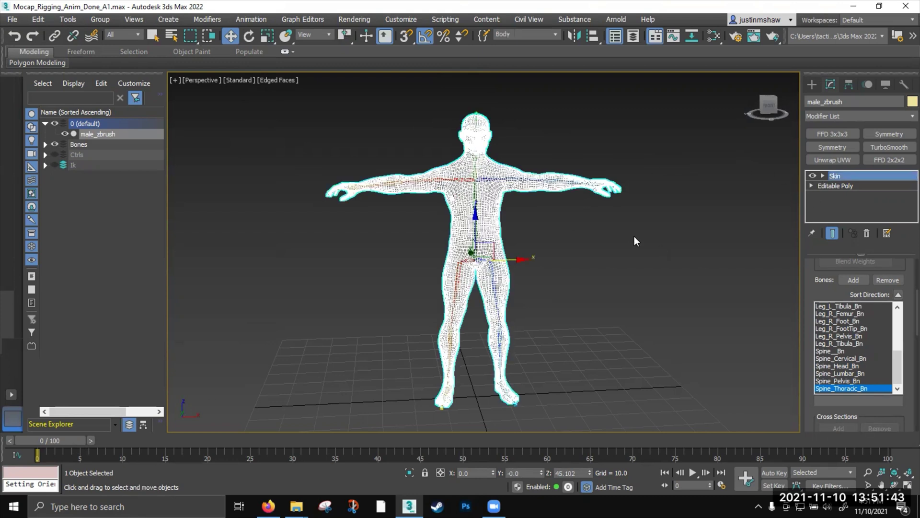
pyautogui.press('F4')
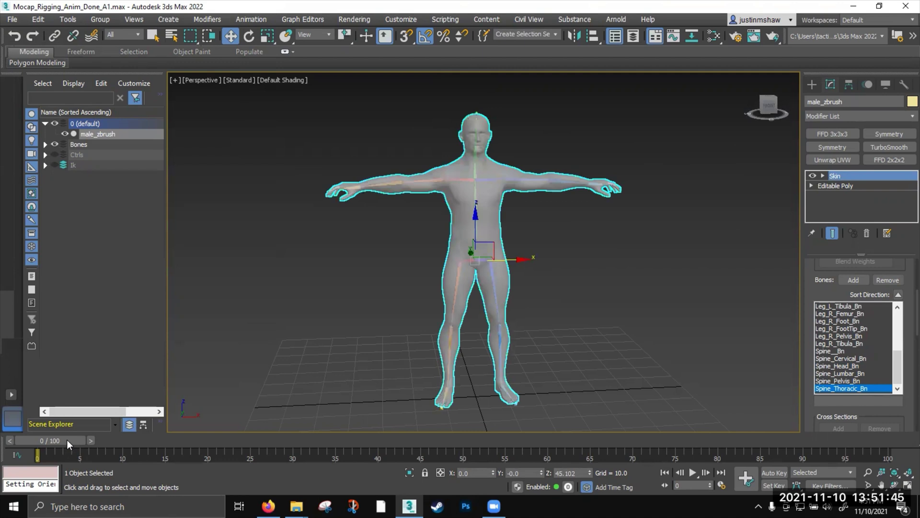
pyautogui.hotkey('alt', 'x')
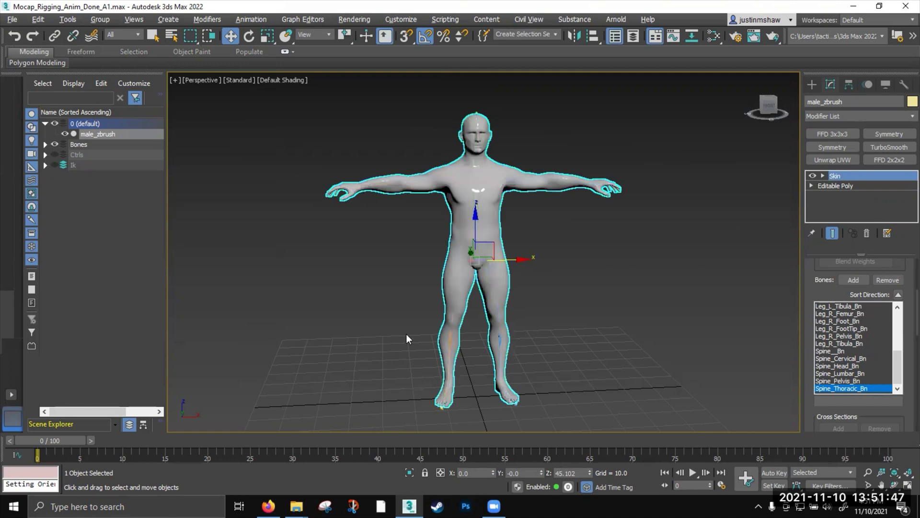
pyautogui.keyDown('alt'); pyautogui.moveTo(406, 333); pyautogui.dragTo(402, 330, button='middle'); pyautogui.keyUp('alt')
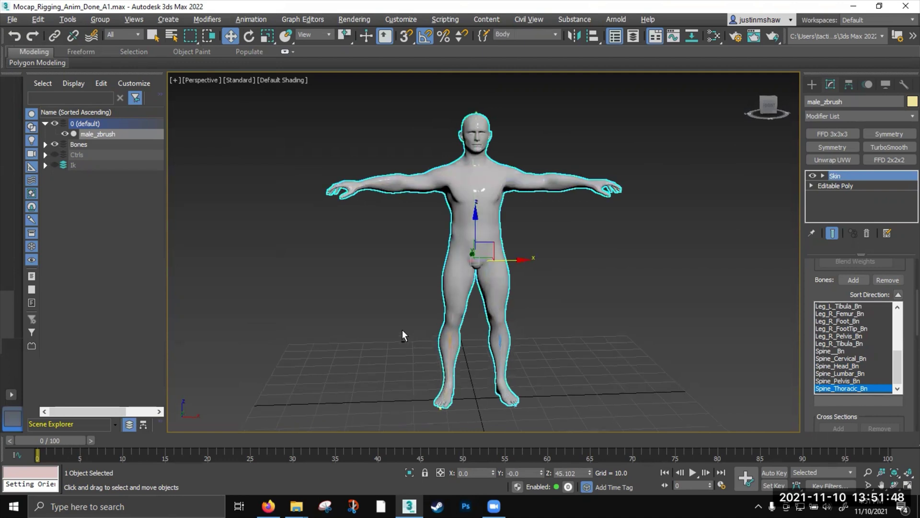
# Play the animation to check how the skinned mesh deforms, and return to frame 0
pyautogui.click(692, 473)
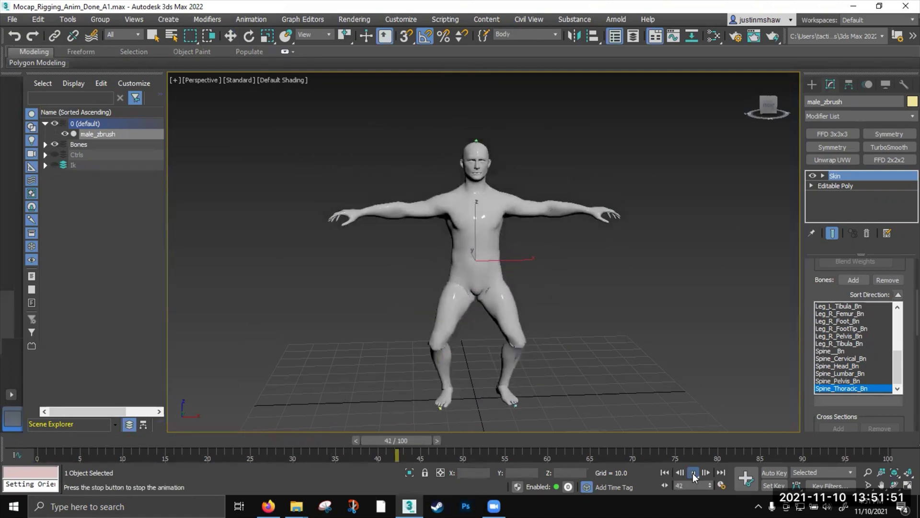
pyautogui.click(692, 473)
pyautogui.moveTo(484, 444); pyautogui.dragTo(3, 446)
pyautogui.keyDown('alt'); pyautogui.moveTo(342, 348); pyautogui.dragTo(343, 348, button='middle'); pyautogui.keyUp('alt')
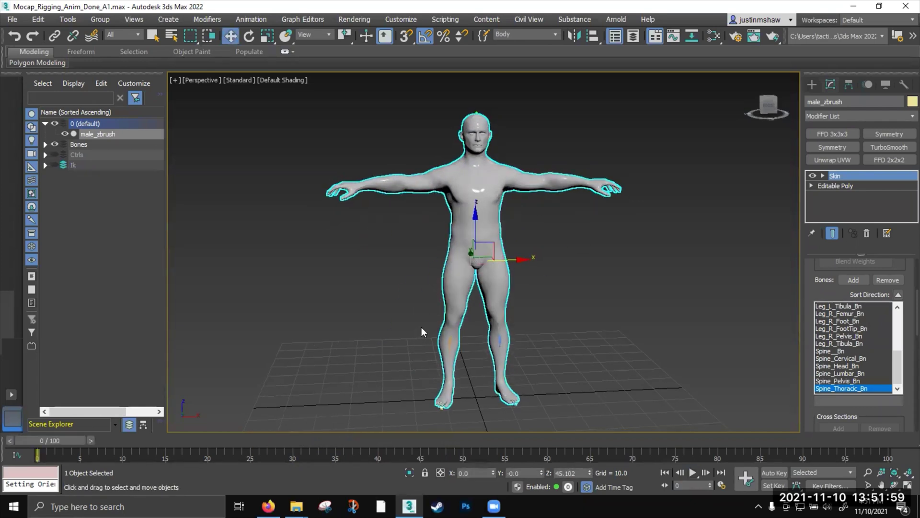
# Apply the voxel weight solver to the skin with falloff 0.2 and max resolution 256, and exit envelope editing
pyautogui.click(836, 177)
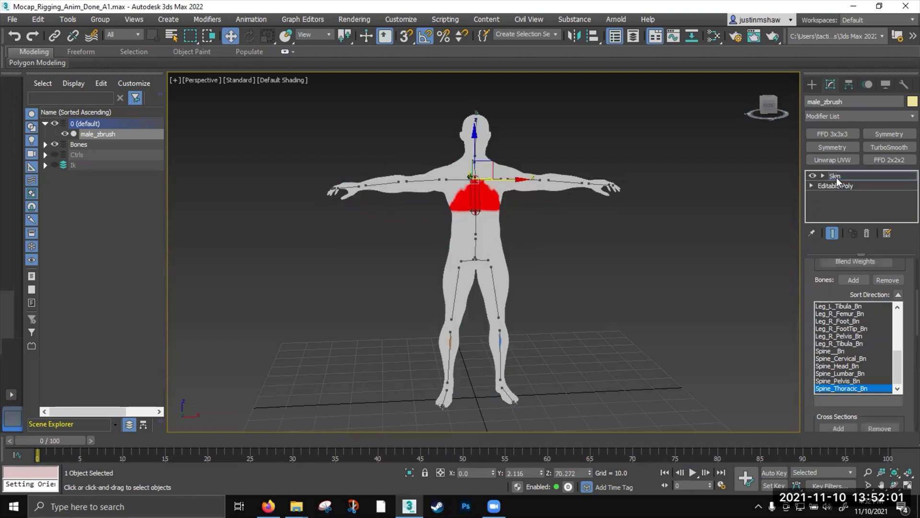
pyautogui.scroll(-10, 904, 337)
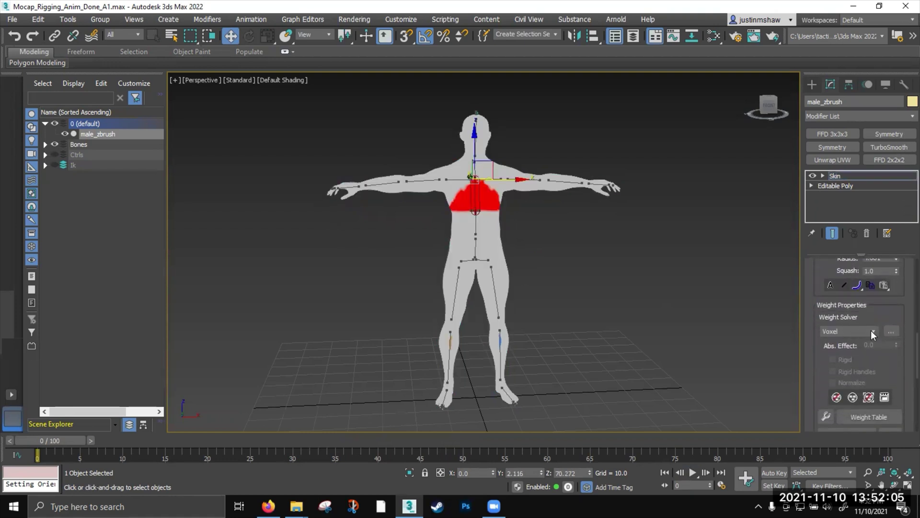
pyautogui.click(892, 331)
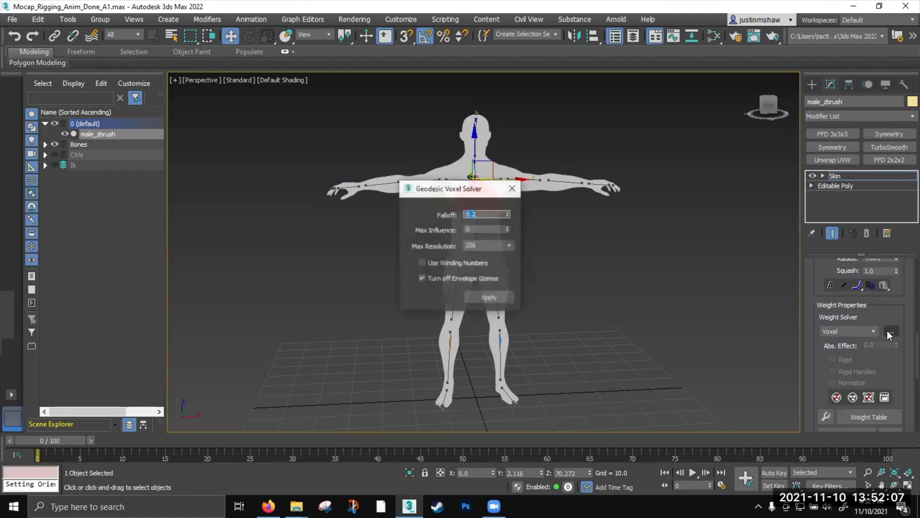
pyautogui.click(489, 297)
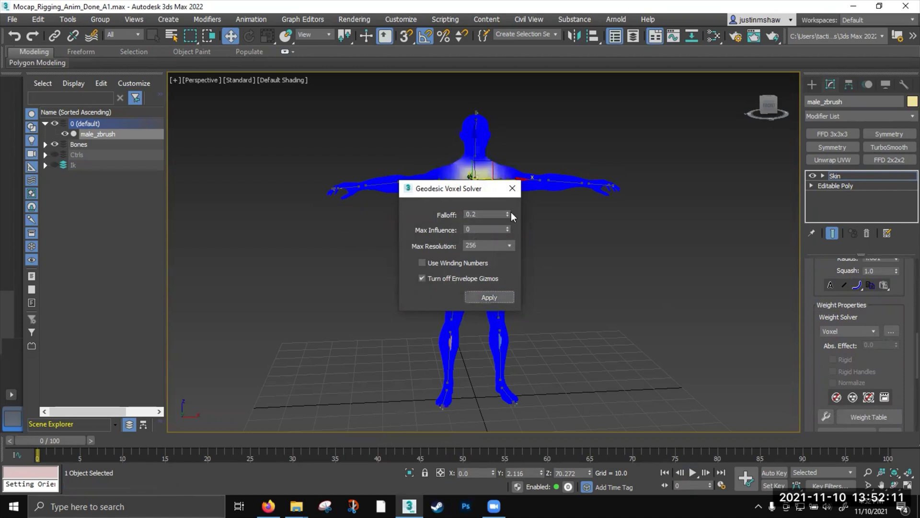
pyautogui.click(510, 193)
pyautogui.press('1')
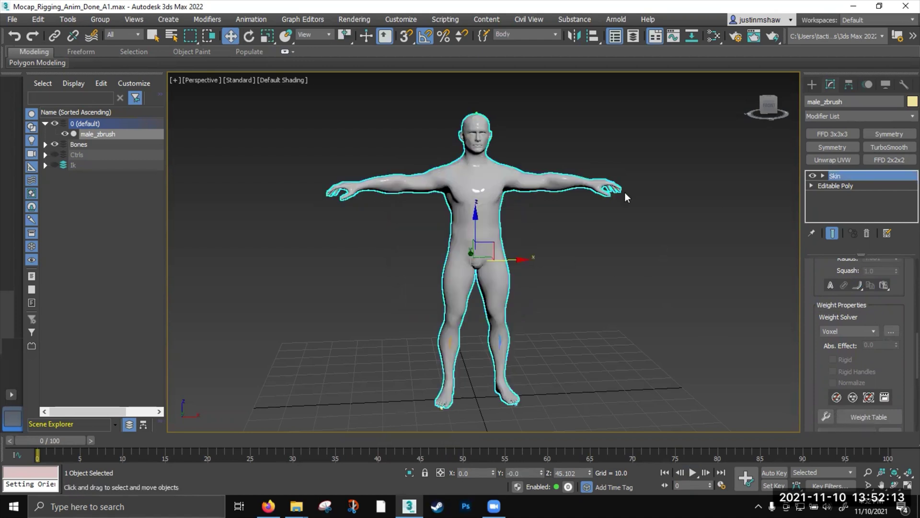
# Play the animation, examine the neck, shoulder and hip deformation at frame 5, and return to frame 0
pyautogui.click(693, 473)
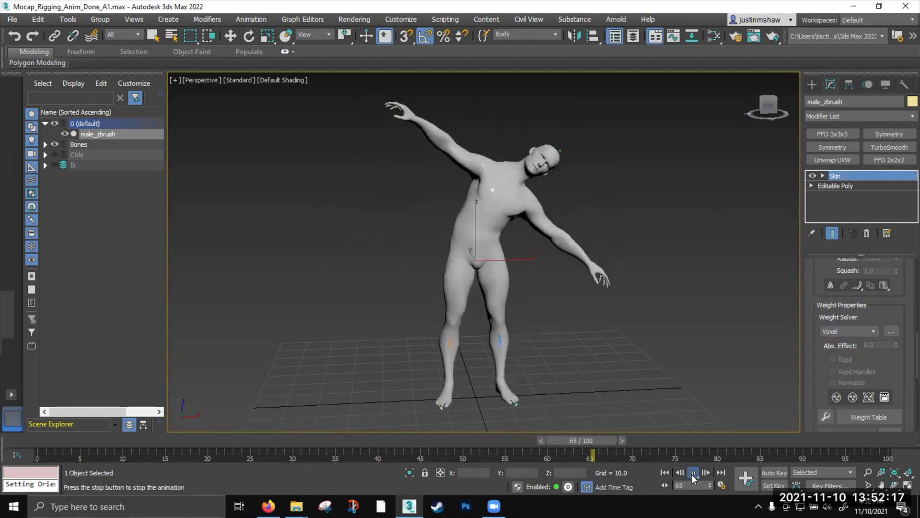
pyautogui.click(693, 472)
pyautogui.moveTo(44, 442); pyautogui.dragTo(79, 439)
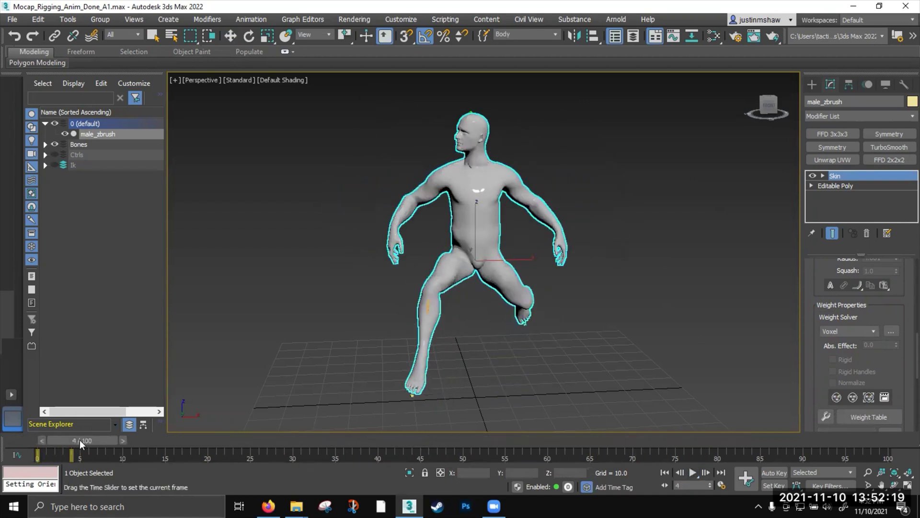
pyautogui.scroll(4, 432, 175)
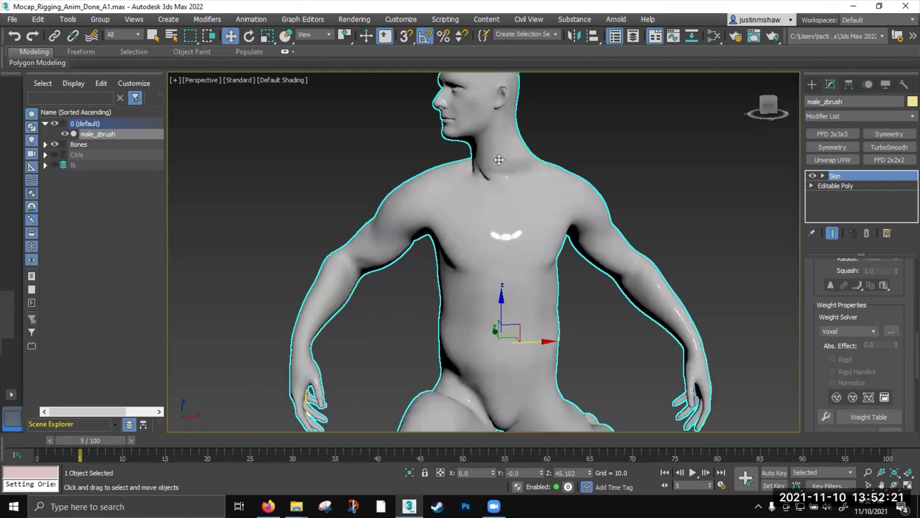
pyautogui.keyDown('alt'); pyautogui.moveTo(474, 213); pyautogui.dragTo(522, 220, button='middle'); pyautogui.keyUp('alt')
pyautogui.scroll(-6, 503, 225)
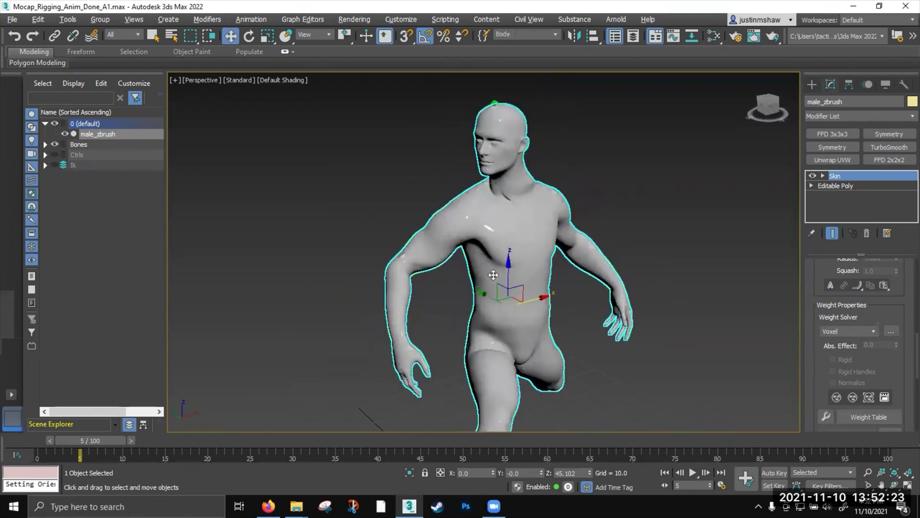
pyautogui.keyDown('alt'); pyautogui.moveTo(471, 236); pyautogui.dragTo(470, 297, button='middle'); pyautogui.keyUp('alt')
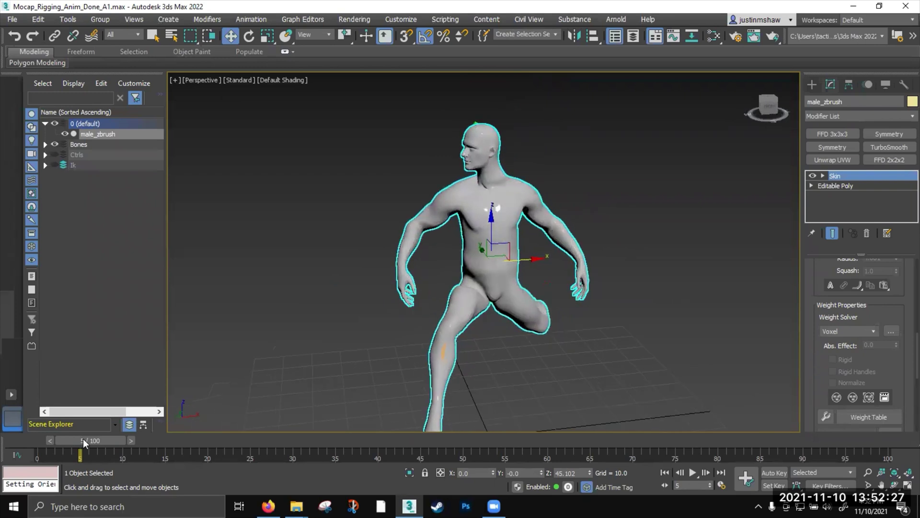
pyautogui.moveTo(88, 438); pyautogui.dragTo(30, 433)
pyautogui.moveTo(444, 301); pyautogui.dragTo(444, 267, button='middle')
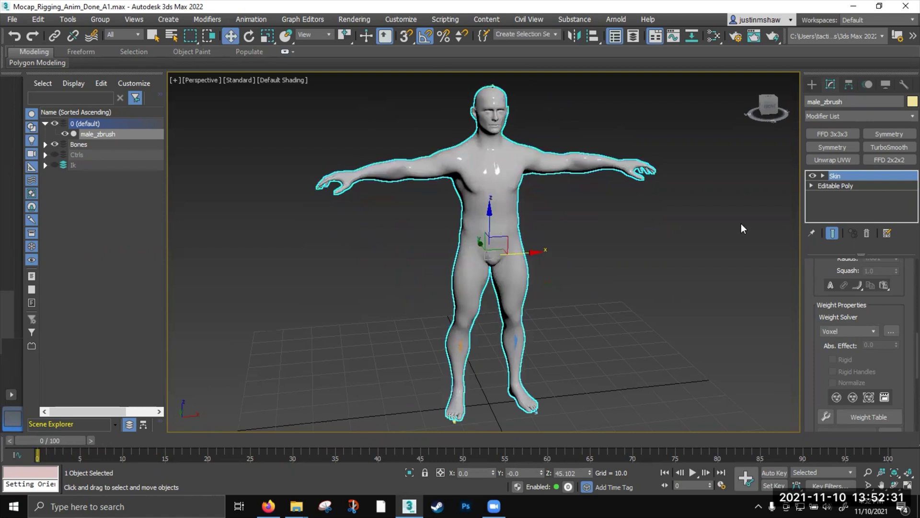
# Re-enter the Skin's envelope editing, enable vertex selection, and try a region selection of vertices around the hips
pyautogui.click(833, 177)
pyautogui.scroll(5, 813, 267)
pyautogui.moveTo(830, 299); pyautogui.dragTo(830, 335)
pyautogui.moveTo(811, 283); pyautogui.dragTo(821, 446)
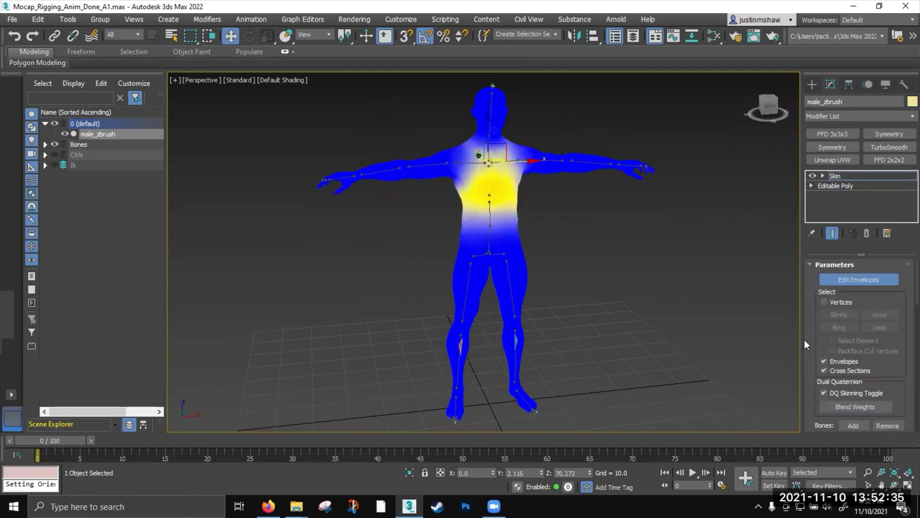
pyautogui.click(824, 301)
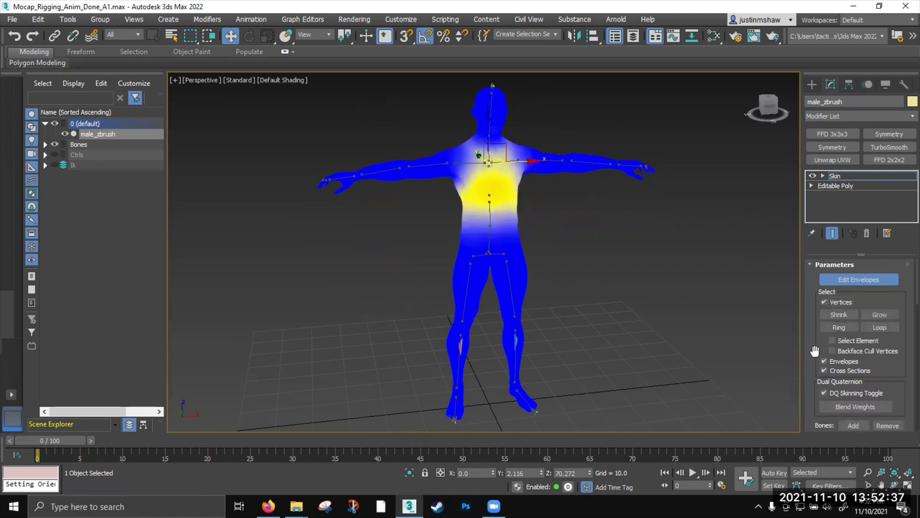
pyautogui.scroll(-1, 815, 353)
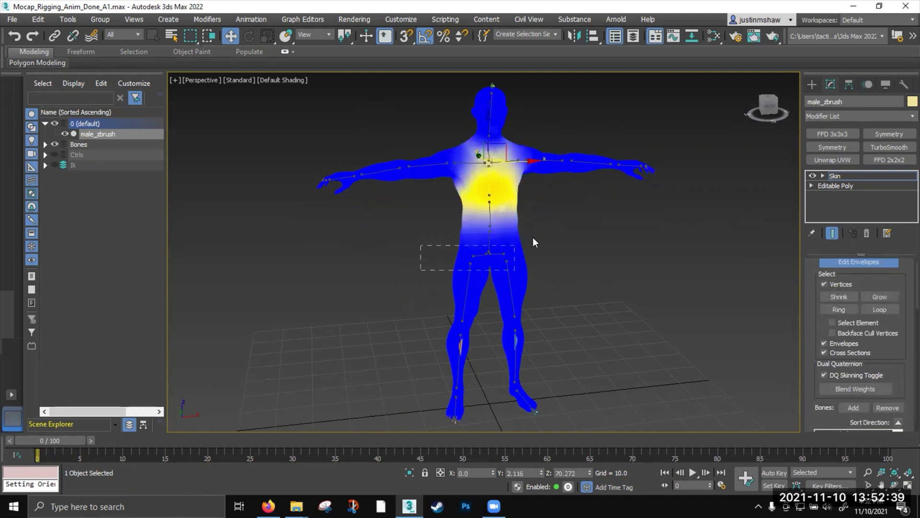
pyautogui.moveTo(534, 235); pyautogui.dragTo(562, 243)
# Turn off Paint Blend Weights and show edged faces on the mesh's upper body
pyautogui.scroll(-10, 902, 299)
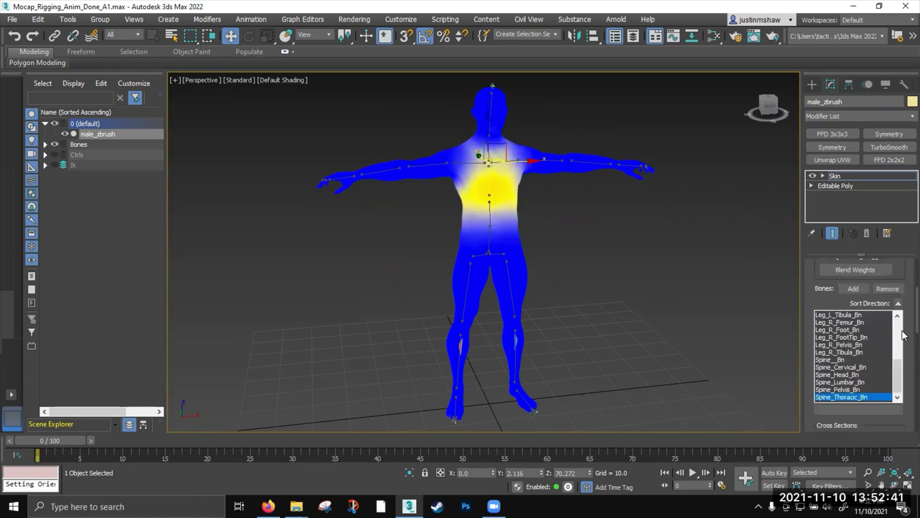
pyautogui.scroll(-1, 902, 376)
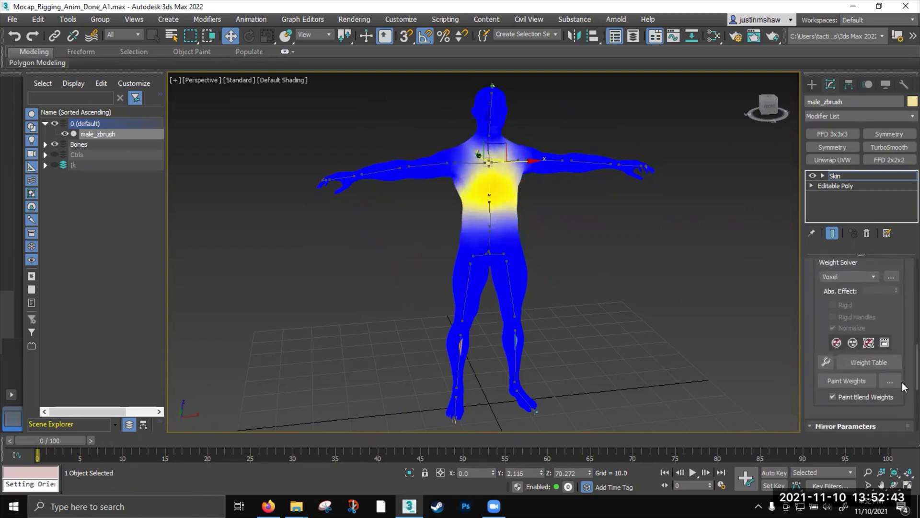
pyautogui.click(833, 397)
pyautogui.moveTo(455, 206)
pyautogui.keyDown('alt'); pyautogui.mouseDown(button='middle')
pyautogui.moveTo(455, 225)
pyautogui.moveTo(468, 232)
pyautogui.moveTo(446, 243)
pyautogui.mouseUp(button='middle'); pyautogui.keyUp('alt')
pyautogui.scroll(5, 455, 226)
pyautogui.press('F4')
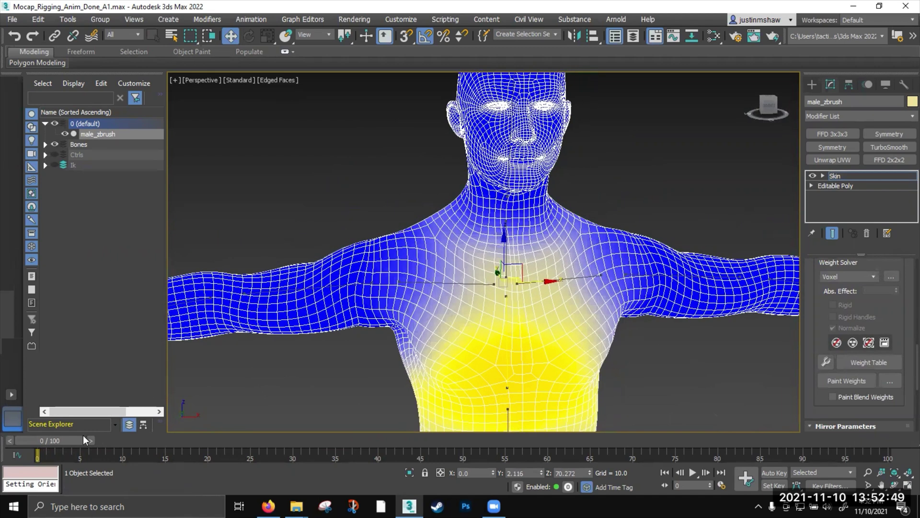
# Go to frame 3 and select the Spine_Cervical_Bn envelope to examine its weights on the chest and neck
pyautogui.moveTo(79, 438); pyautogui.dragTo(101, 439)
pyautogui.press('w')
pyautogui.keyDown('alt'); pyautogui.moveTo(540, 223); pyautogui.dragTo(567, 216, button='middle'); pyautogui.keyUp('alt')
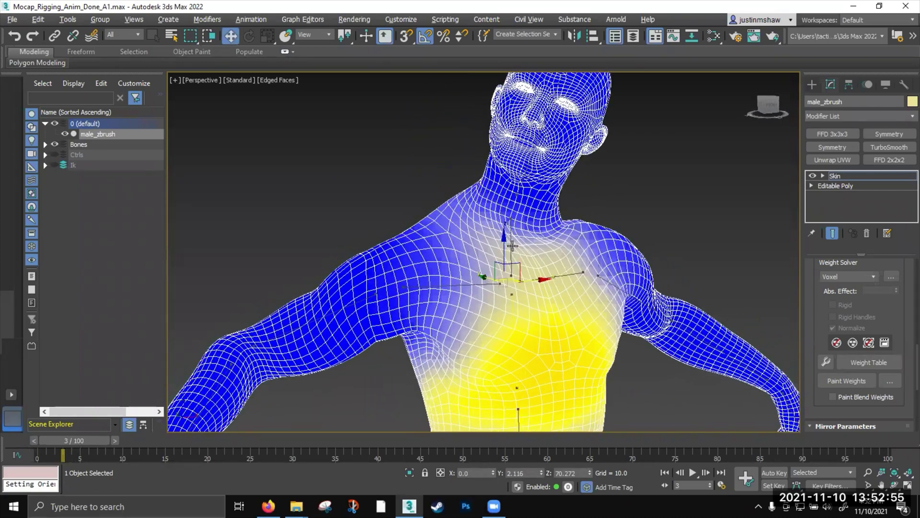
pyautogui.scroll(4, 509, 245)
pyautogui.click(509, 245)
pyautogui.keyDown('alt'); pyautogui.moveTo(472, 259); pyautogui.dragTo(581, 287, button='middle'); pyautogui.keyUp('alt')
pyautogui.scroll(-4, 587, 272)
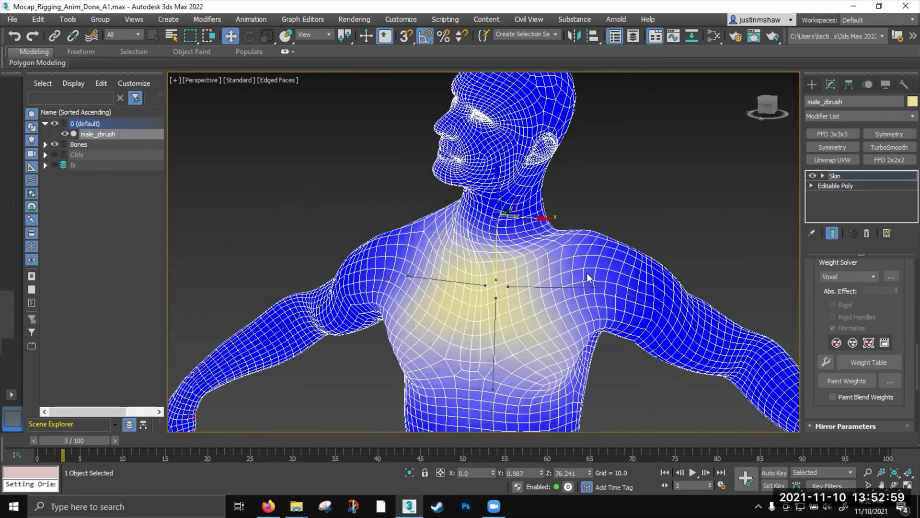
# Select the character's left upper-arm envelope and examine its weights around the shoulder
pyautogui.moveTo(644, 297); pyautogui.dragTo(587, 267, button='middle')
pyautogui.moveTo(614, 295); pyautogui.dragTo(581, 277, button='middle')
pyautogui.scroll(3, 581, 276)
pyautogui.click(581, 272)
pyautogui.scroll(-3, 602, 255)
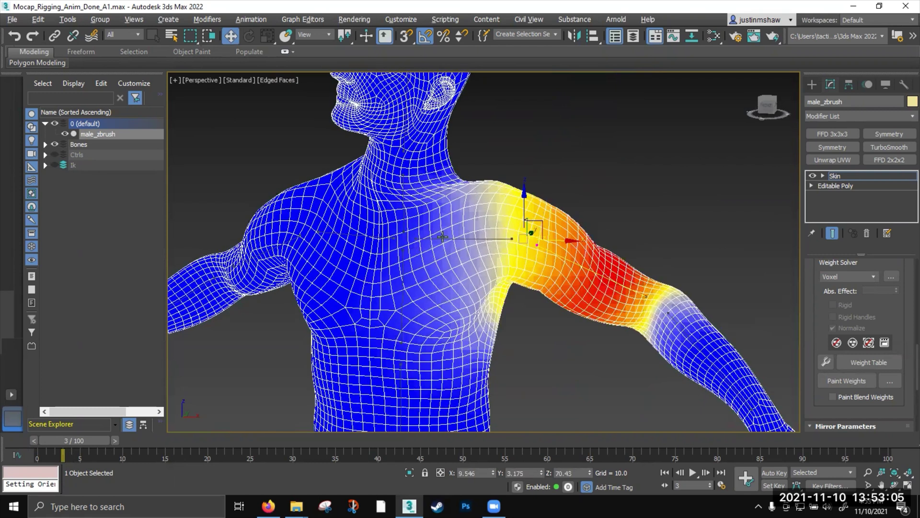
pyautogui.moveTo(448, 259); pyautogui.dragTo(594, 284, button='middle')
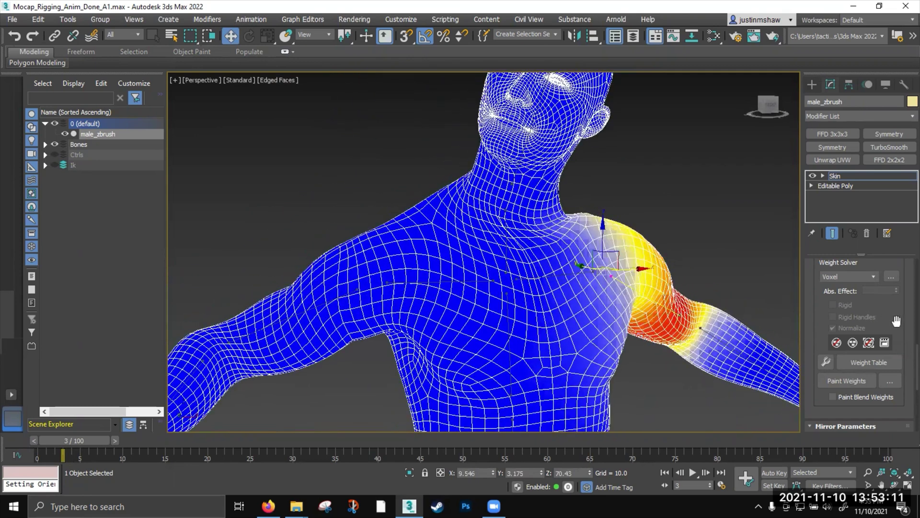
# Step through the arm bones in the Skin's bone list and examine the weights of Arm_R_Radius_Bn and Arm_R_Clavical_Bn
pyautogui.scroll(5, 902, 321)
pyautogui.scroll(1, 903, 309)
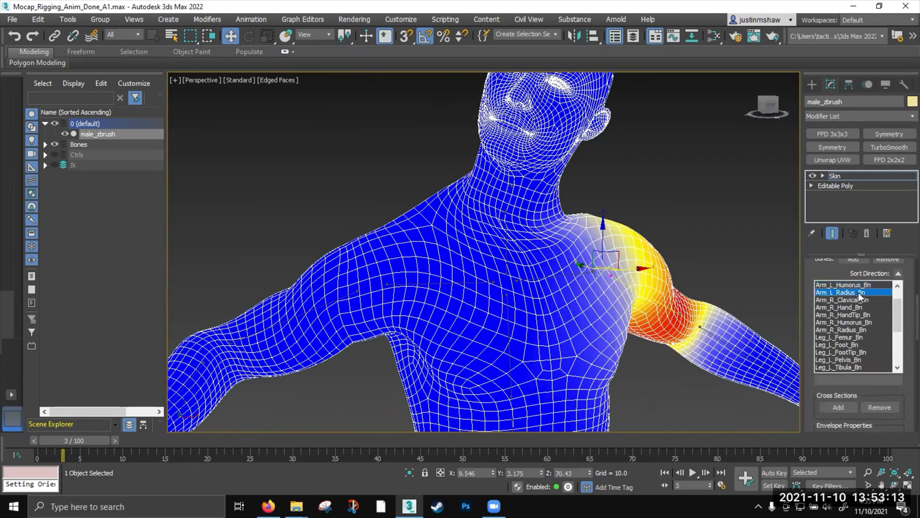
pyautogui.press('Down')
pyautogui.press('Down')
pyautogui.press('Down')
pyautogui.press('Down')
pyautogui.press('Down')
pyautogui.press('Down')
pyautogui.press('Down')
pyautogui.press('Down')
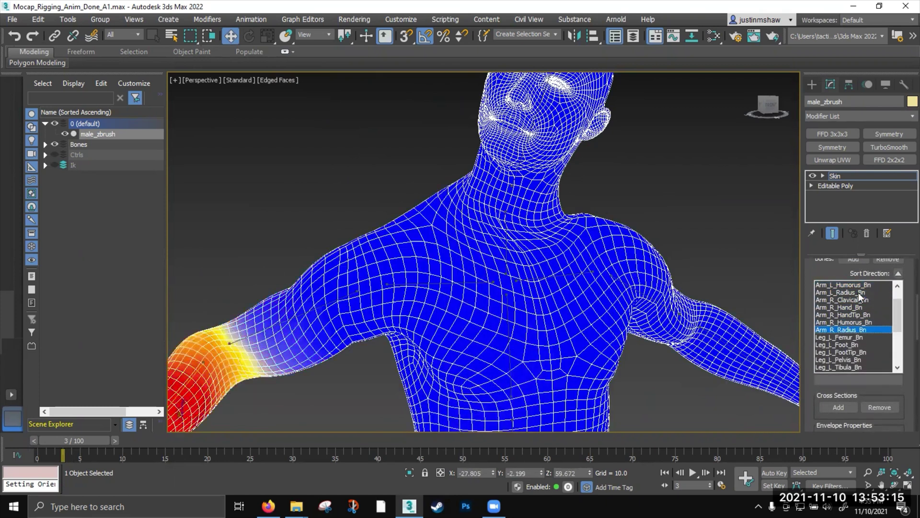
pyautogui.click(857, 300)
pyautogui.scroll(1, 862, 309)
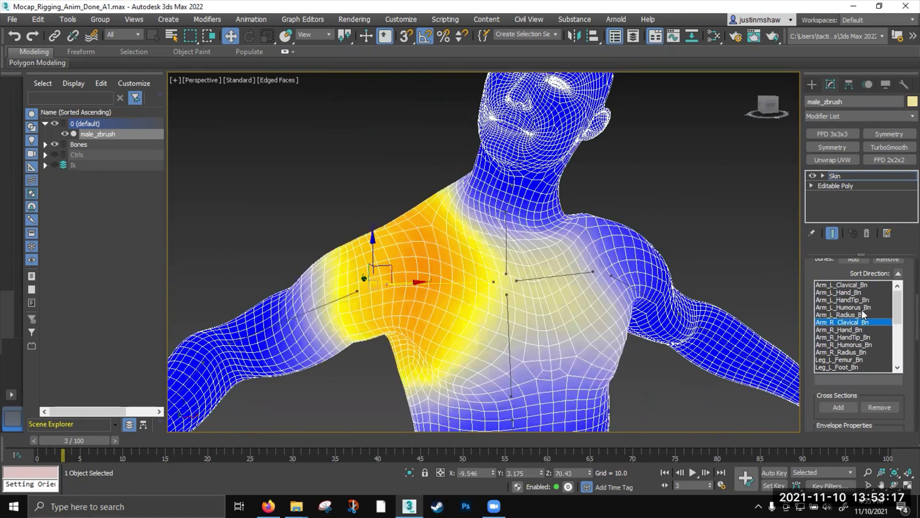
# Select the Spine_Cervical_Bn envelope at the base of the neck and examine its weights from the side
pyautogui.scroll(4, 445, 192)
pyautogui.click(457, 190)
pyautogui.scroll(-4, 460, 196)
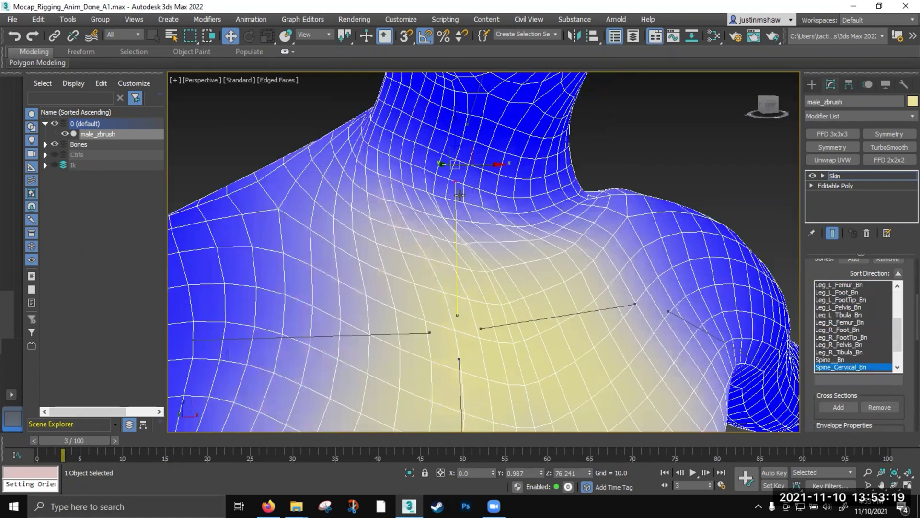
pyautogui.moveTo(460, 267); pyautogui.dragTo(549, 268, button='middle')
pyautogui.click(466, 211)
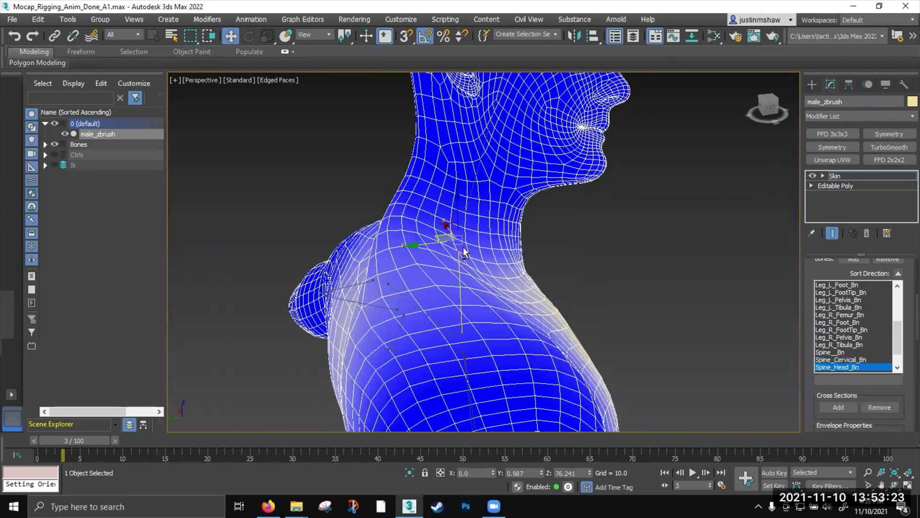
pyautogui.keyDown('alt'); pyautogui.moveTo(463, 250); pyautogui.dragTo(483, 280, button='middle'); pyautogui.keyUp('alt')
pyautogui.click(459, 307)
pyautogui.scroll(-1, 505, 301)
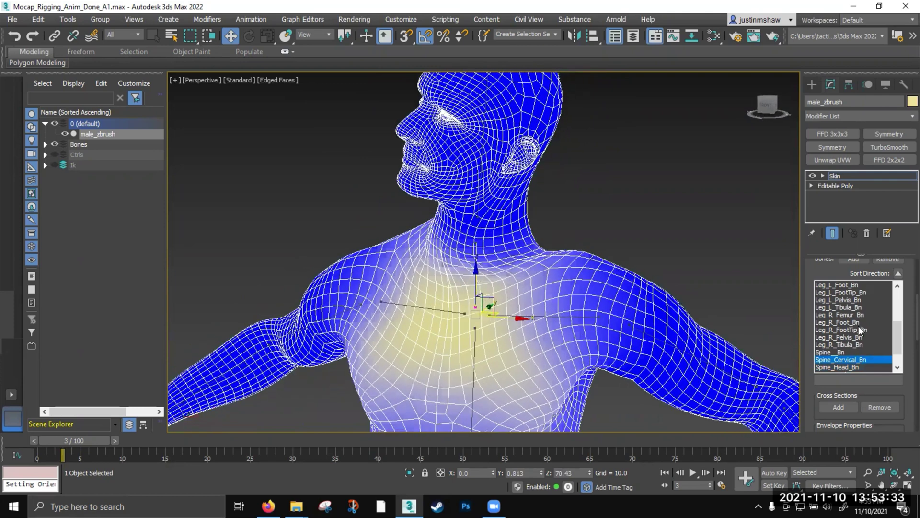
# Activate the Paint Weights tool for the Spine_Cervical_Bn bone
pyautogui.moveTo(807, 352); pyautogui.dragTo(803, 154)
pyautogui.scroll(-3, 822, 375)
pyautogui.click(836, 345)
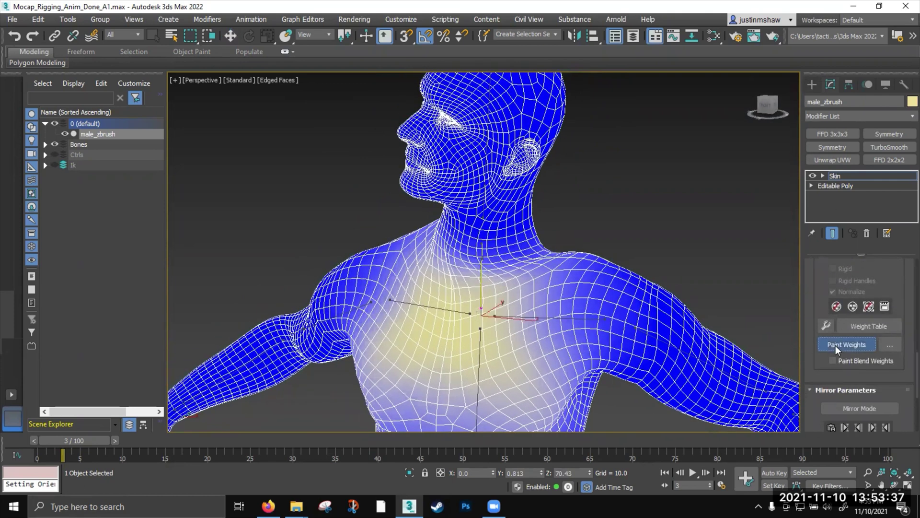
# Try painting weights from the neck across to the shoulder, and undo the last brush stroke
pyautogui.click(481, 266)
pyautogui.moveTo(481, 242)
pyautogui.mouseDown()
pyautogui.moveTo(495, 171)
pyautogui.moveTo(441, 117)
pyautogui.moveTo(655, 357)
pyautogui.moveTo(563, 322)
pyautogui.moveTo(247, 325)
pyautogui.moveTo(341, 303)
pyautogui.mouseUp()
pyautogui.hotkey('ctrl', 'z')
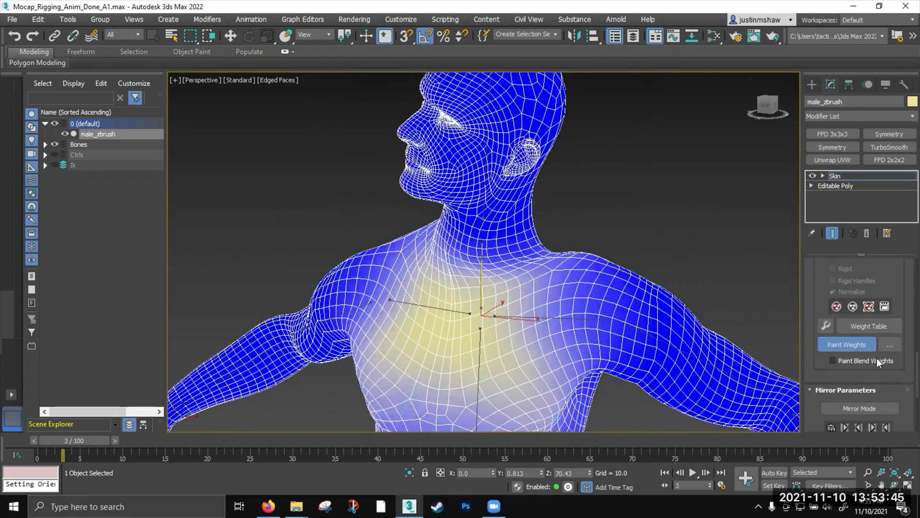
# Set the weight-painting brush to a maximum strength of 0.05 and a maximum size of 6.7
pyautogui.click(890, 345)
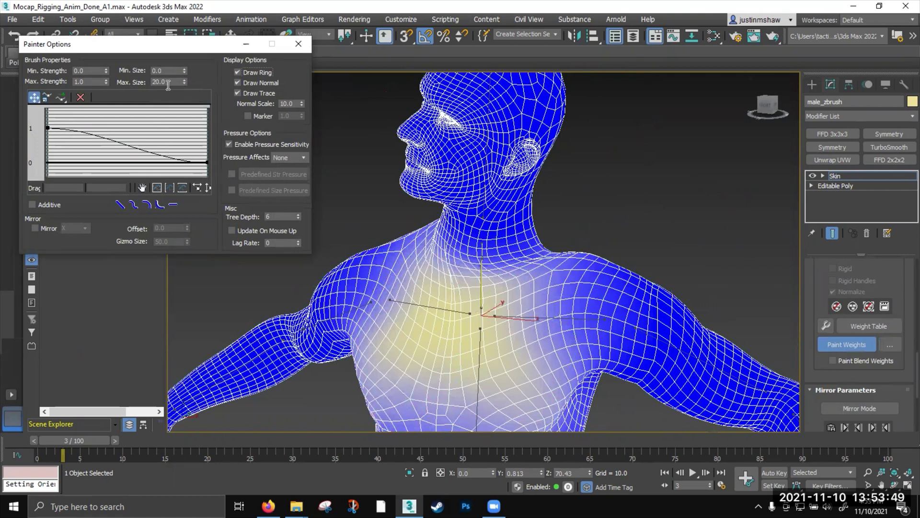
pyautogui.moveTo(186, 81); pyautogui.dragTo(190, 135)
pyautogui.keyDown('alt'); pyautogui.moveTo(505, 236); pyautogui.dragTo(474, 252, button='middle'); pyautogui.keyUp('alt')
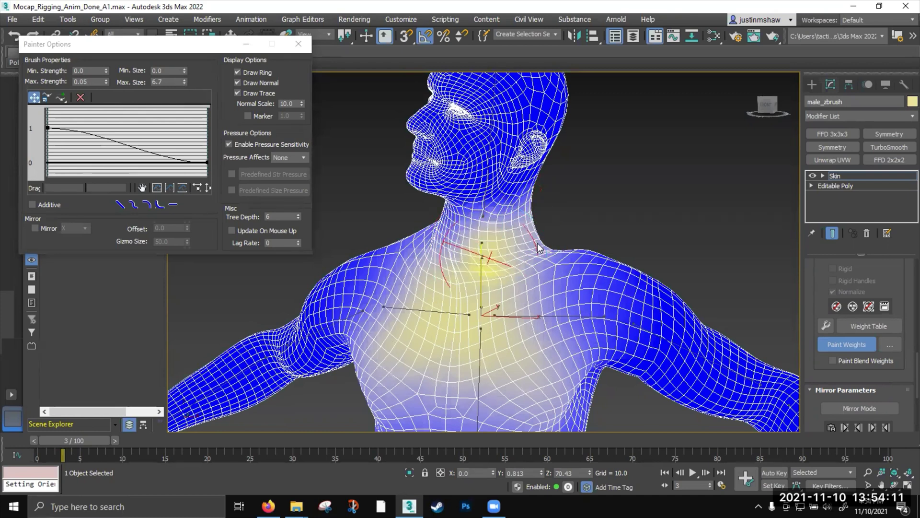
# Paint more Spine_Cervical_Bn weight around the front and back of the neck's base, out toward the shoulders
pyautogui.keyDown('alt'); pyautogui.moveTo(488, 252); pyautogui.dragTo(488, 259, button='middle'); pyautogui.keyUp('alt')
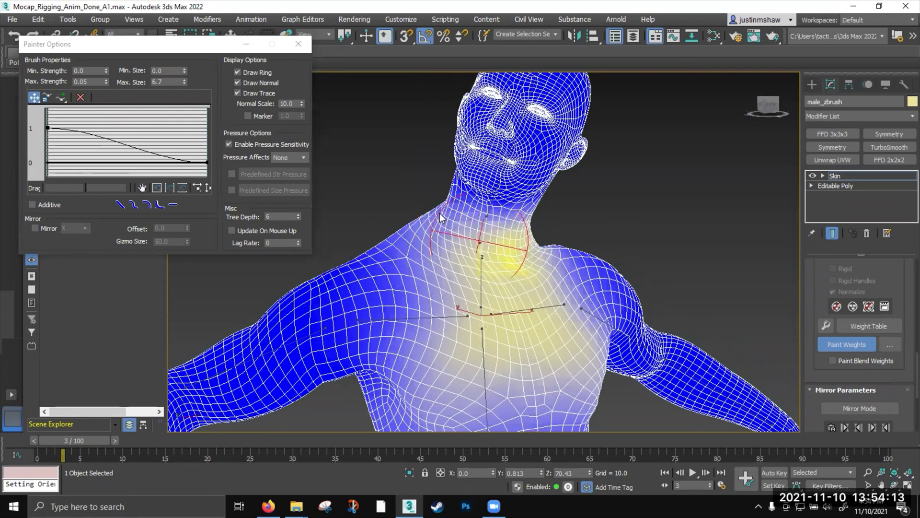
pyautogui.moveTo(457, 245)
pyautogui.mouseDown()
pyautogui.moveTo(481, 251)
pyautogui.moveTo(478, 260)
pyautogui.mouseUp()
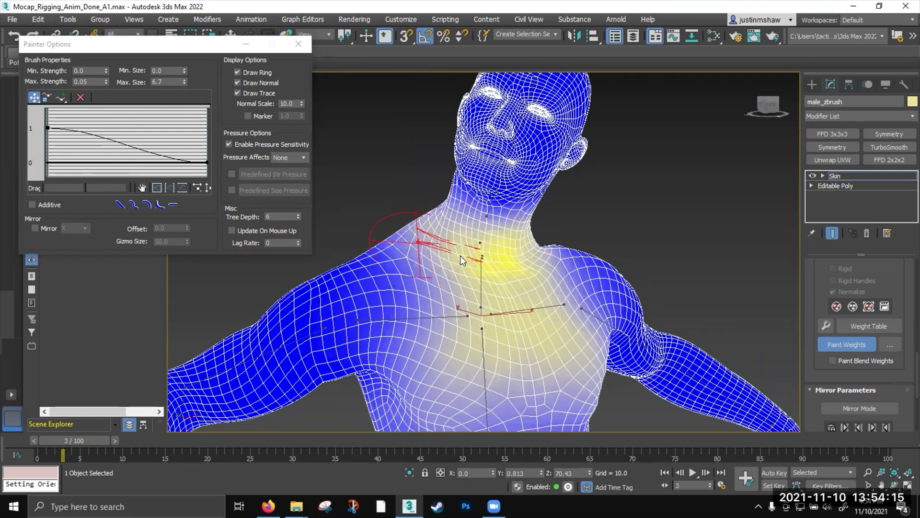
pyautogui.moveTo(446, 218)
pyautogui.keyDown('alt'); pyautogui.mouseDown(button='middle')
pyautogui.moveTo(517, 267)
pyautogui.moveTo(484, 252)
pyautogui.moveTo(508, 260)
pyautogui.moveTo(540, 250)
pyautogui.mouseUp(button='middle'); pyautogui.keyUp('alt')
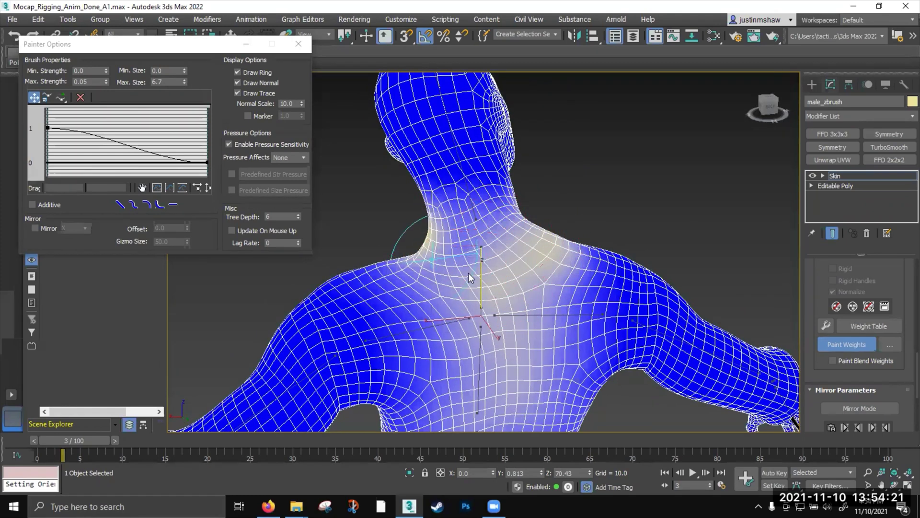
pyautogui.keyDown('alt'); pyautogui.moveTo(513, 279); pyautogui.dragTo(791, 271, button='middle'); pyautogui.keyUp('alt')
pyautogui.moveTo(105, 441)
pyautogui.mouseDown()
pyautogui.moveTo(76, 443)
pyautogui.moveTo(116, 436)
pyautogui.moveTo(103, 437)
pyautogui.mouseUp()
pyautogui.keyDown('alt'); pyautogui.moveTo(458, 254); pyautogui.dragTo(498, 272, button='middle'); pyautogui.keyUp('alt')
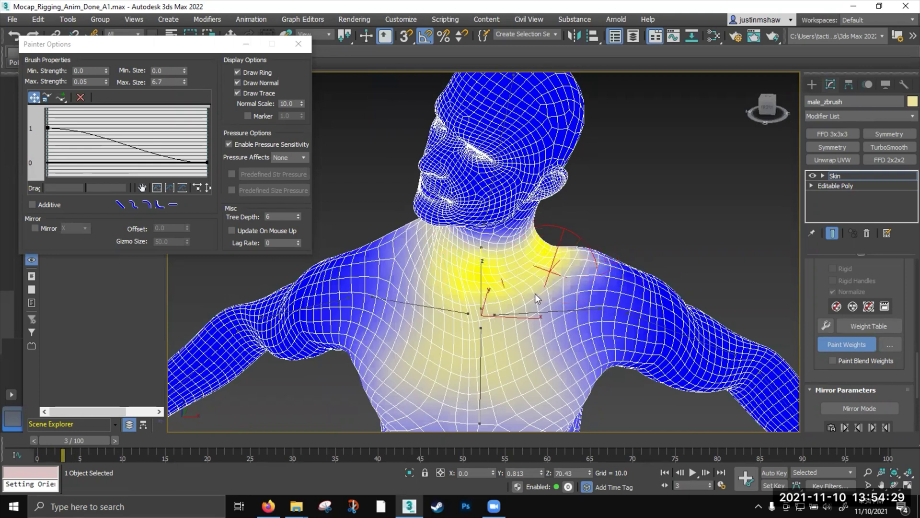
# At frame 8, paint more Spine_Cervical_Bn weight where the neck meets the character's left shoulder
pyautogui.keyDown('alt'); pyautogui.moveTo(566, 257); pyautogui.dragTo(527, 233, button='middle'); pyautogui.keyUp('alt')
pyautogui.moveTo(93, 439)
pyautogui.mouseDown()
pyautogui.moveTo(75, 436)
pyautogui.moveTo(103, 433)
pyautogui.moveTo(69, 432)
pyautogui.moveTo(155, 436)
pyautogui.moveTo(136, 436)
pyautogui.mouseUp()
pyautogui.click(847, 345)
pyautogui.scroll(10, 529, 261)
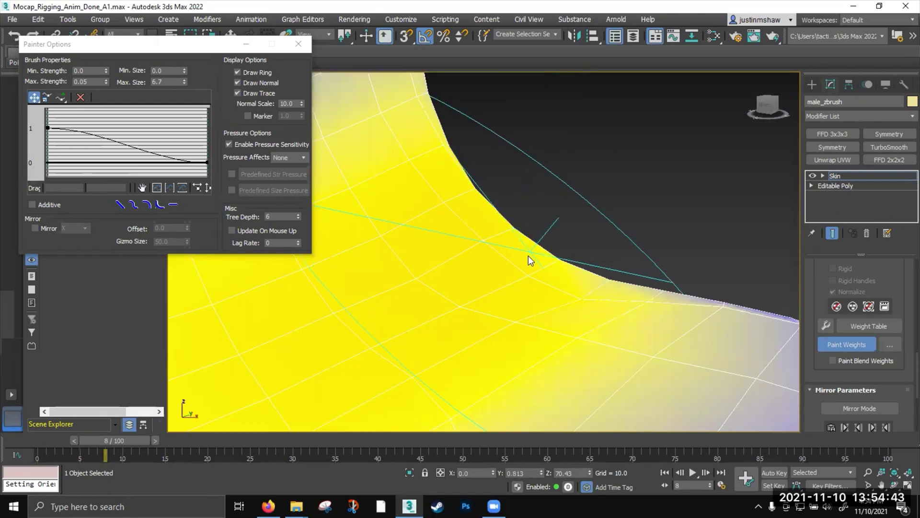
pyautogui.scroll(-5, 529, 262)
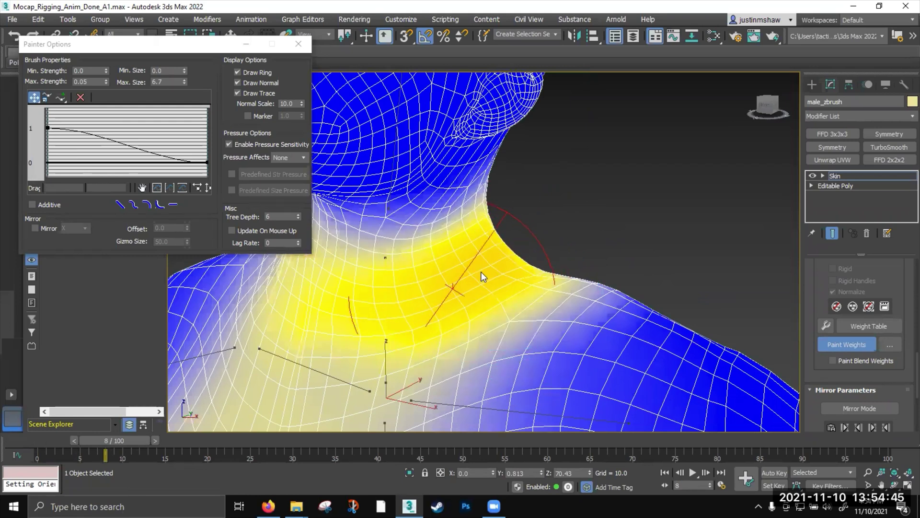
pyautogui.moveTo(481, 272)
pyautogui.mouseDown()
pyautogui.moveTo(511, 272)
pyautogui.moveTo(562, 302)
pyautogui.moveTo(417, 360)
pyautogui.moveTo(529, 319)
pyautogui.mouseUp()
# At frame 11, paint matching Spine_Cervical_Bn weight where the neck meets the character's right shoulder
pyautogui.scroll(-2, 530, 319)
pyautogui.moveTo(530, 319)
pyautogui.keyDown('alt'); pyautogui.mouseDown(button='middle')
pyautogui.moveTo(555, 318)
pyautogui.moveTo(479, 283)
pyautogui.moveTo(491, 300)
pyautogui.moveTo(542, 284)
pyautogui.mouseUp(button='middle'); pyautogui.keyUp('alt')
pyautogui.scroll(-3, 483, 315)
pyautogui.moveTo(111, 440); pyautogui.dragTo(168, 438)
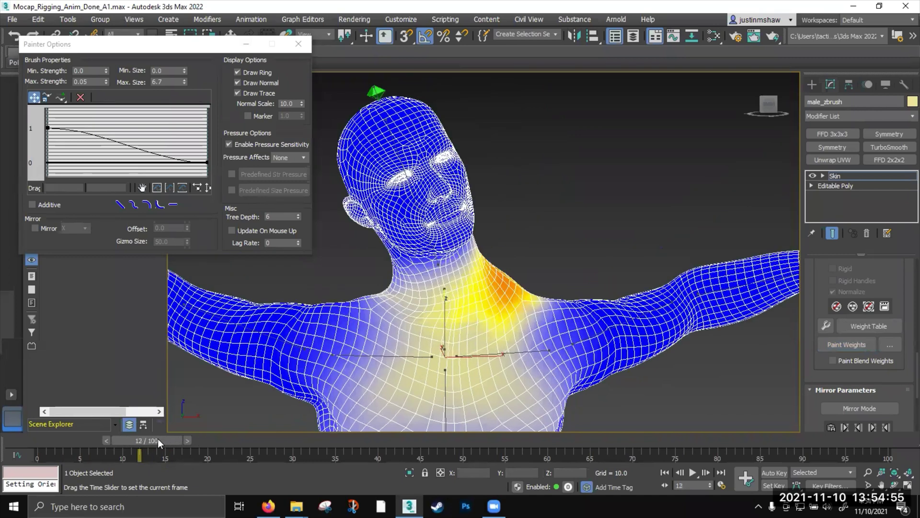
pyautogui.moveTo(157, 438); pyautogui.dragTo(149, 439)
pyautogui.moveTo(375, 296)
pyautogui.mouseDown()
pyautogui.moveTo(400, 314)
pyautogui.moveTo(396, 305)
pyautogui.mouseUp()
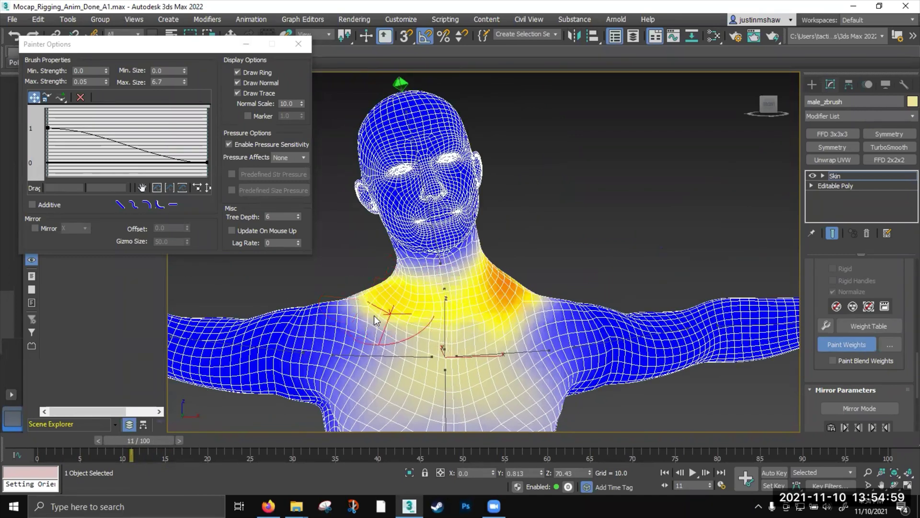
pyautogui.keyDown('alt'); pyautogui.moveTo(374, 316); pyautogui.dragTo(480, 306, button='middle'); pyautogui.keyUp('alt')
pyautogui.moveTo(417, 300)
pyautogui.mouseDown()
pyautogui.moveTo(437, 288)
pyautogui.moveTo(484, 288)
pyautogui.moveTo(413, 302)
pyautogui.moveTo(468, 280)
pyautogui.moveTo(422, 326)
pyautogui.moveTo(373, 305)
pyautogui.mouseUp()
# At frame 10, strengthen the painted Spine_Cervical_Bn weight around the lower neck, working from the front and side
pyautogui.keyDown('alt'); pyautogui.moveTo(380, 309); pyautogui.dragTo(134, 439, button='middle'); pyautogui.keyUp('alt')
pyautogui.moveTo(134, 439)
pyautogui.mouseDown()
pyautogui.moveTo(94, 442)
pyautogui.moveTo(176, 436)
pyautogui.moveTo(76, 437)
pyautogui.moveTo(174, 436)
pyautogui.moveTo(85, 435)
pyautogui.moveTo(123, 435)
pyautogui.mouseUp()
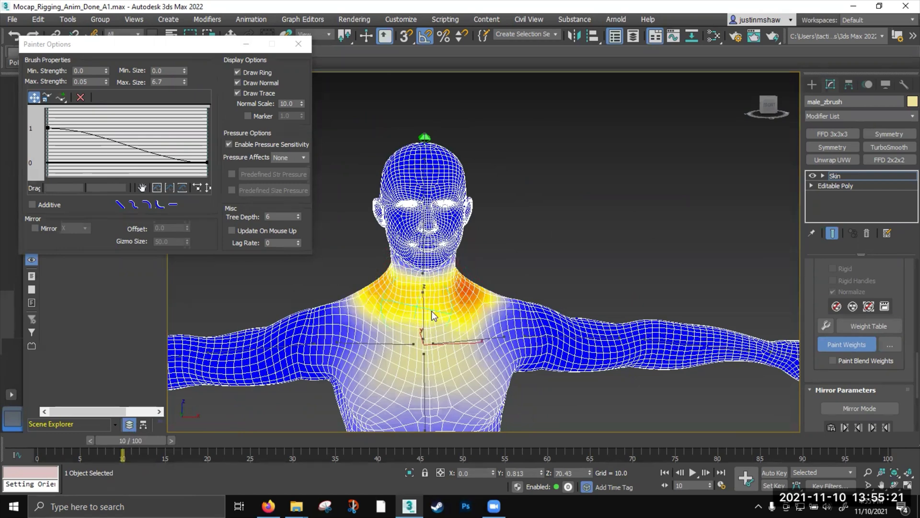
pyautogui.scroll(3, 427, 299)
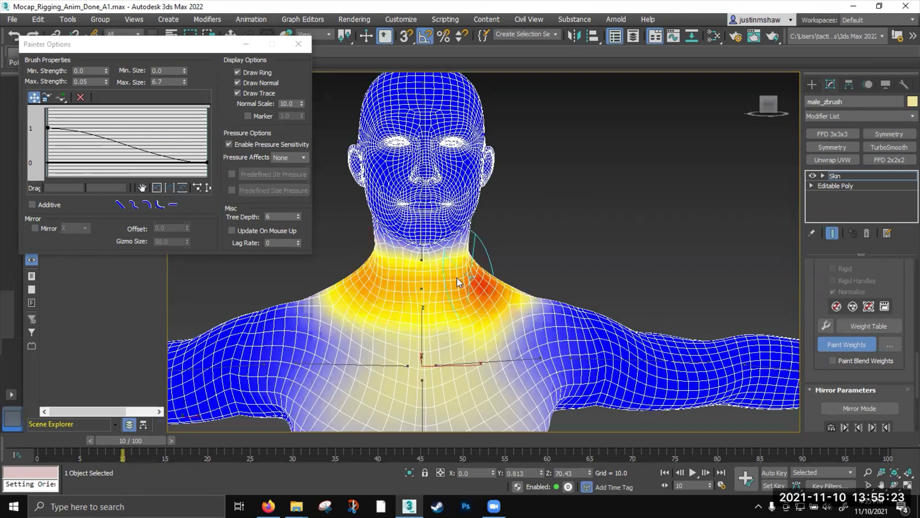
pyautogui.moveTo(485, 275)
pyautogui.keyDown('alt'); pyautogui.mouseDown(button='middle')
pyautogui.moveTo(452, 298)
pyautogui.moveTo(433, 268)
pyautogui.mouseUp(button='middle'); pyautogui.keyUp('alt')
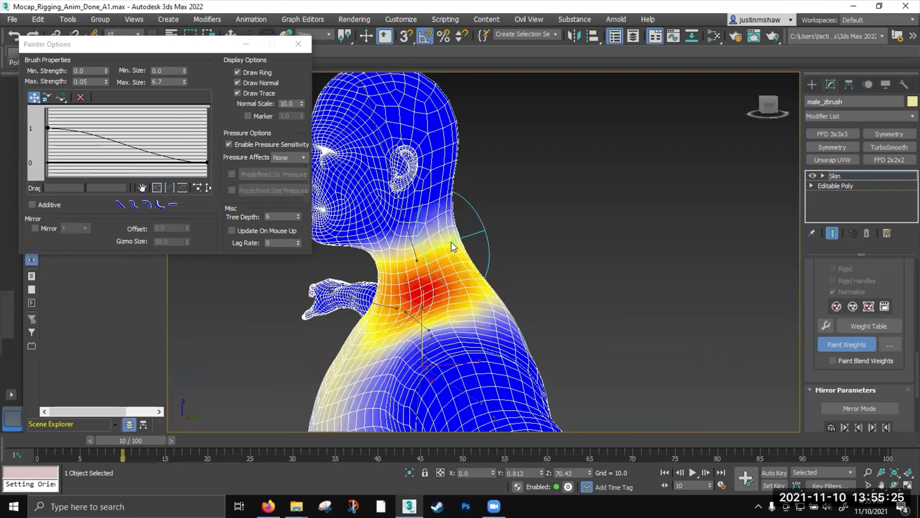
pyautogui.keyDown('alt'); pyautogui.moveTo(492, 261); pyautogui.dragTo(425, 262, button='middle'); pyautogui.keyUp('alt')
pyautogui.keyDown('alt'); pyautogui.moveTo(482, 305); pyautogui.dragTo(444, 308, button='middle'); pyautogui.keyUp('alt')
pyautogui.moveTo(413, 312); pyautogui.dragTo(444, 303)
pyautogui.moveTo(435, 276)
pyautogui.keyDown('alt'); pyautogui.mouseDown(button='middle')
pyautogui.moveTo(395, 303)
pyautogui.moveTo(375, 295)
pyautogui.moveTo(415, 249)
pyautogui.moveTo(473, 320)
pyautogui.moveTo(465, 327)
pyautogui.mouseUp(button='middle'); pyautogui.keyUp('alt')
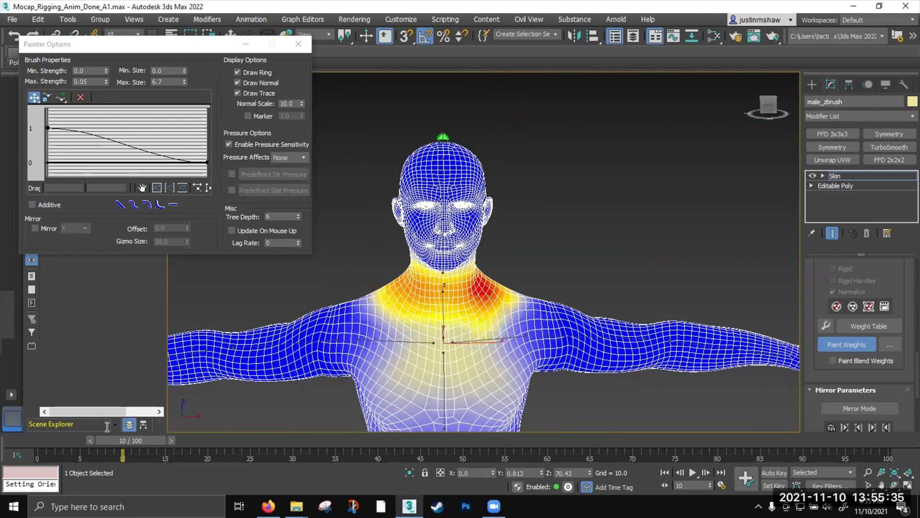
# At frame 5, paint Spine_Cervical_Bn weight onto the neck below the turned head
pyautogui.moveTo(111, 433)
pyautogui.mouseDown()
pyautogui.moveTo(51, 436)
pyautogui.moveTo(171, 435)
pyautogui.moveTo(54, 435)
pyautogui.moveTo(89, 433)
pyautogui.moveTo(80, 434)
pyautogui.mouseUp()
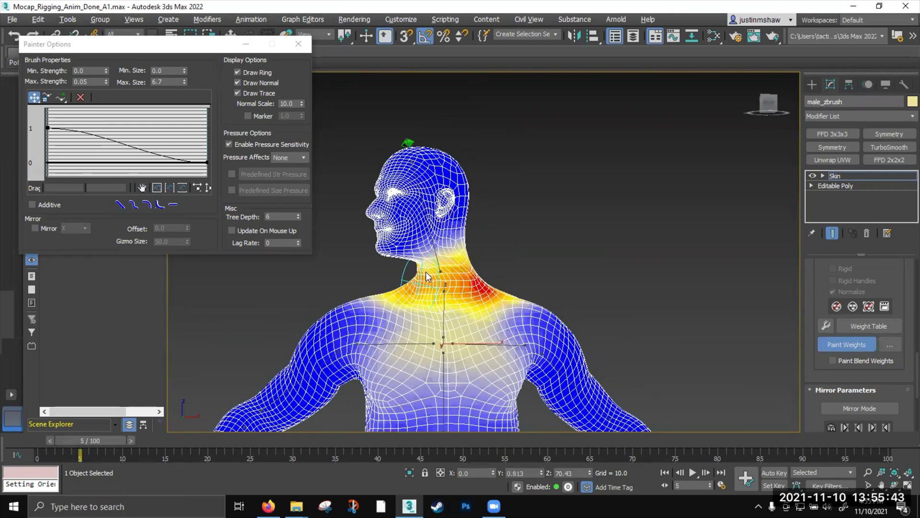
pyautogui.scroll(3, 415, 254)
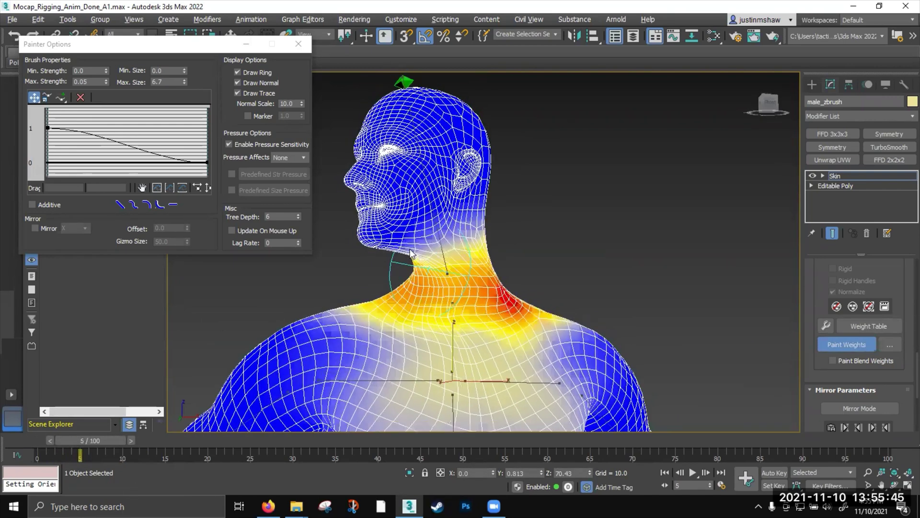
pyautogui.keyDown('alt'); pyautogui.moveTo(416, 249); pyautogui.dragTo(450, 248, button='middle'); pyautogui.keyUp('alt')
pyautogui.moveTo(450, 247)
pyautogui.mouseDown()
pyautogui.moveTo(480, 295)
pyautogui.moveTo(432, 298)
pyautogui.mouseUp()
pyautogui.moveTo(431, 298)
pyautogui.keyDown('alt'); pyautogui.mouseDown(button='middle')
pyautogui.moveTo(449, 228)
pyautogui.moveTo(470, 230)
pyautogui.moveTo(412, 282)
pyautogui.moveTo(435, 254)
pyautogui.moveTo(477, 264)
pyautogui.moveTo(451, 292)
pyautogui.moveTo(536, 315)
pyautogui.moveTo(490, 307)
pyautogui.moveTo(443, 316)
pyautogui.moveTo(493, 313)
pyautogui.moveTo(421, 338)
pyautogui.mouseUp(button='middle'); pyautogui.keyUp('alt')
# Try the brush at maximum strength 1.0 on the left side of the neck, and restore the strength to 0.05
pyautogui.scroll(2, 491, 307)
pyautogui.scroll(2, 436, 306)
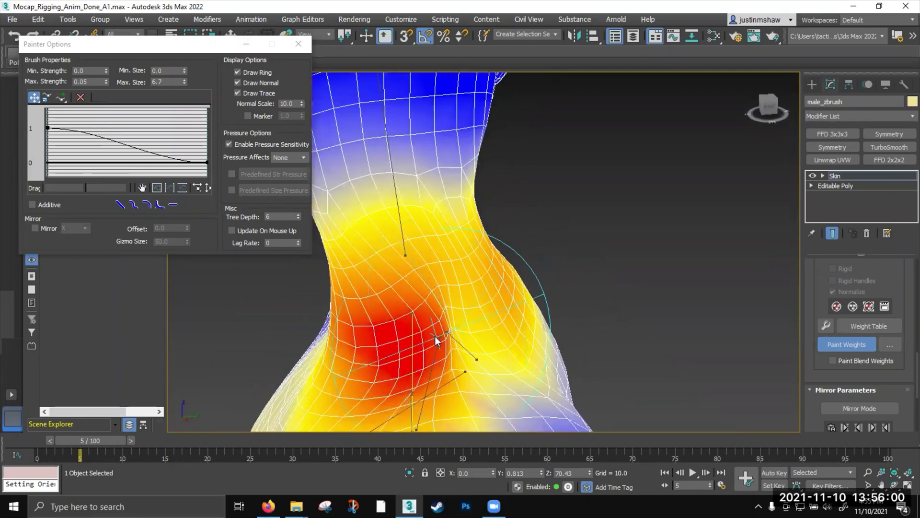
pyautogui.doubleClick(94, 84)
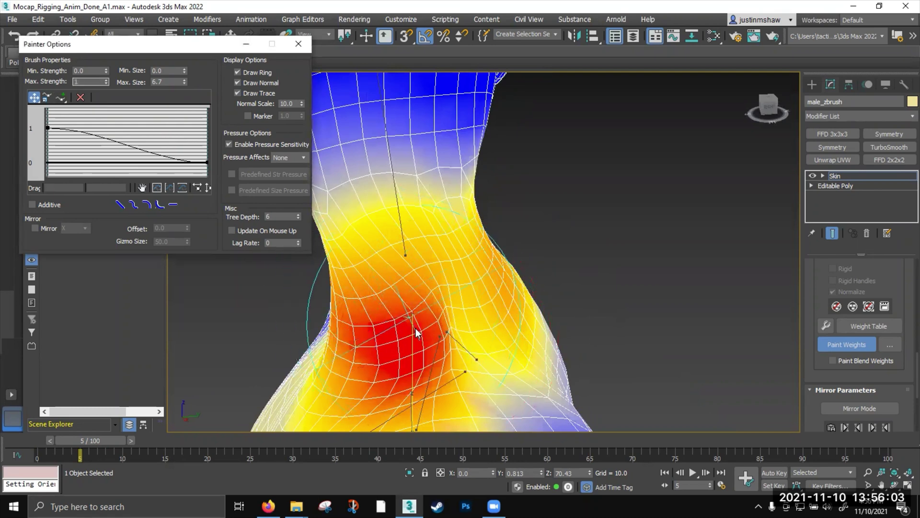
pyautogui.moveTo(417, 332)
pyautogui.mouseDown()
pyautogui.moveTo(427, 332)
pyautogui.moveTo(405, 339)
pyautogui.moveTo(419, 338)
pyautogui.mouseUp()
pyautogui.moveTo(418, 338)
pyautogui.keyDown('alt'); pyautogui.mouseDown(button='middle')
pyautogui.moveTo(476, 333)
pyautogui.moveTo(505, 309)
pyautogui.moveTo(513, 277)
pyautogui.mouseUp(button='middle'); pyautogui.keyUp('alt')
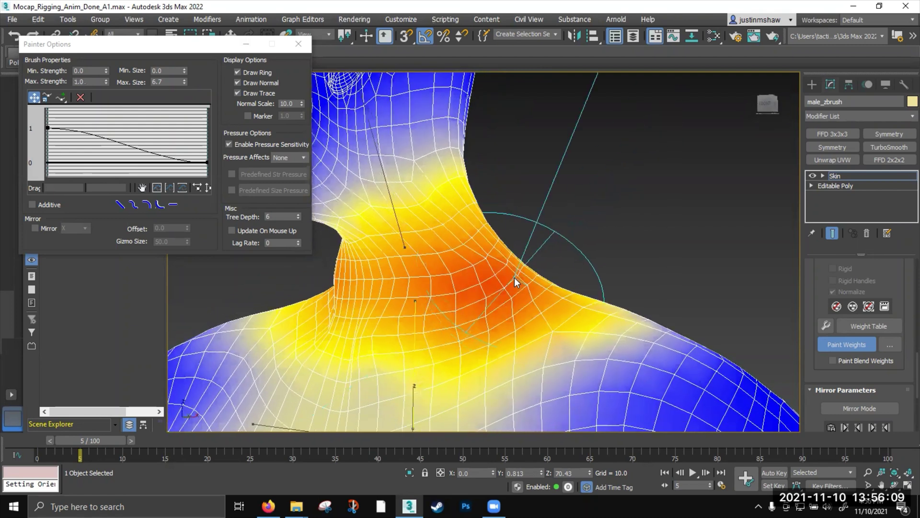
pyautogui.doubleClick(88, 82)
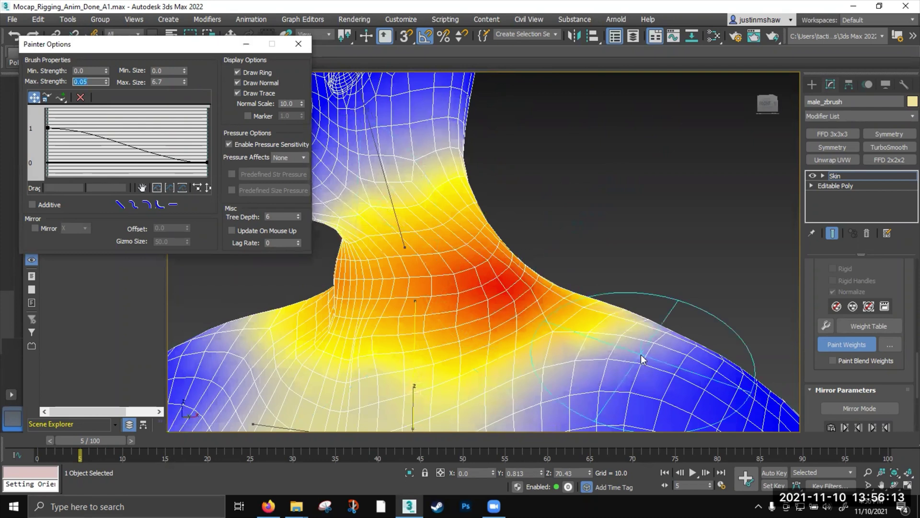
# Stop painting and bring up the Weight Tool for three vertices where the neck meets the left shoulder
pyautogui.click(821, 345)
pyautogui.scroll(2, 505, 275)
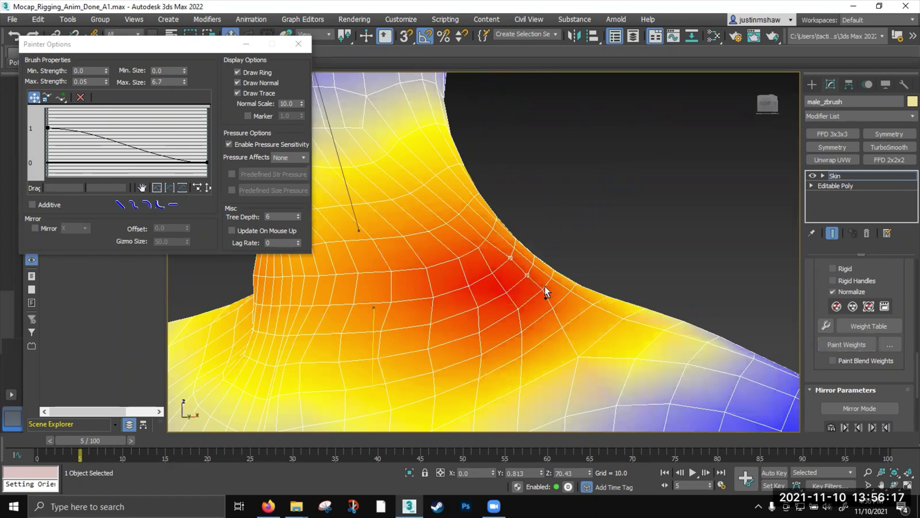
pyautogui.click(851, 328)
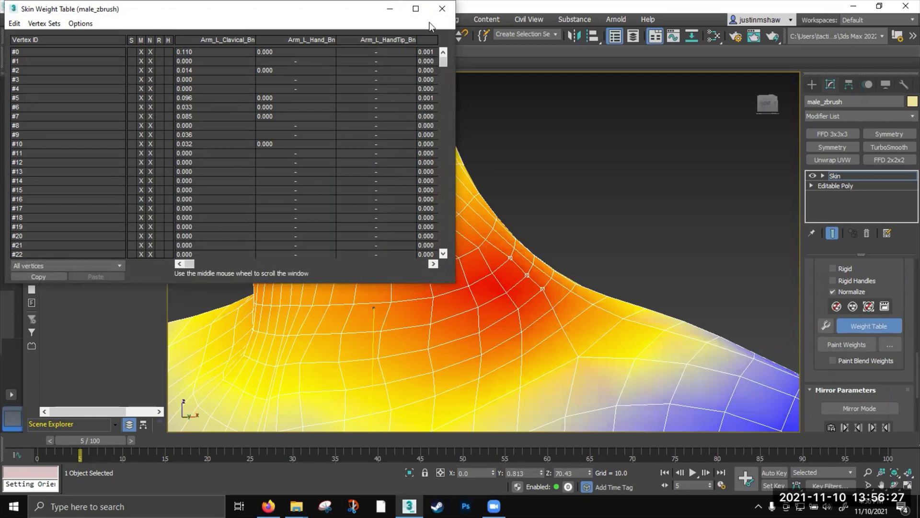
pyautogui.click(442, 8)
pyautogui.click(826, 326)
pyautogui.moveTo(28, 28); pyautogui.dragTo(115, 221)
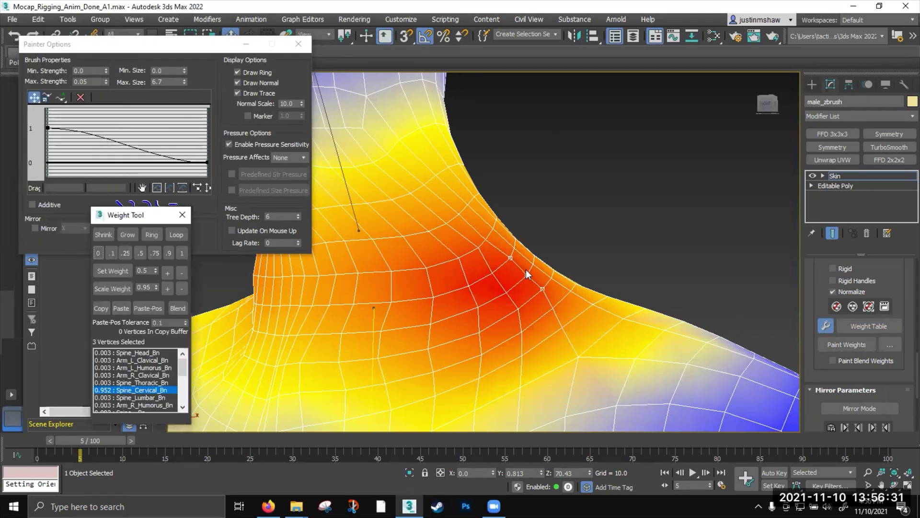
# Try weights of 0 and 1 on the three selected vertices, and lower their Spine_Cervical_Bn weight to 0.802
pyautogui.click(97, 255)
pyautogui.hotkey('ctrl', 'z')
pyautogui.click(182, 254)
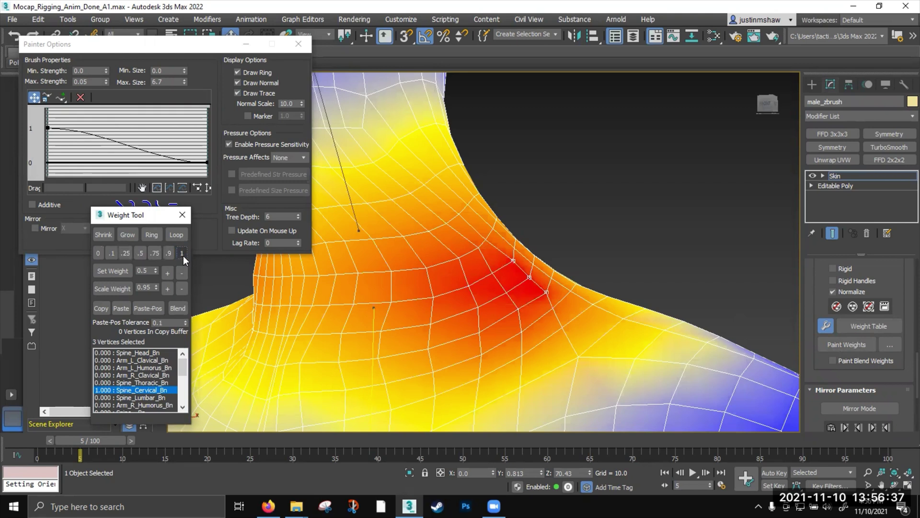
pyautogui.click(182, 273)
pyautogui.click(182, 273)
pyautogui.click(182, 272)
# Select the next three vertices inward on the neck's left side and lower their Spine_Cervical_Bn weight to 0.861
pyautogui.click(492, 274)
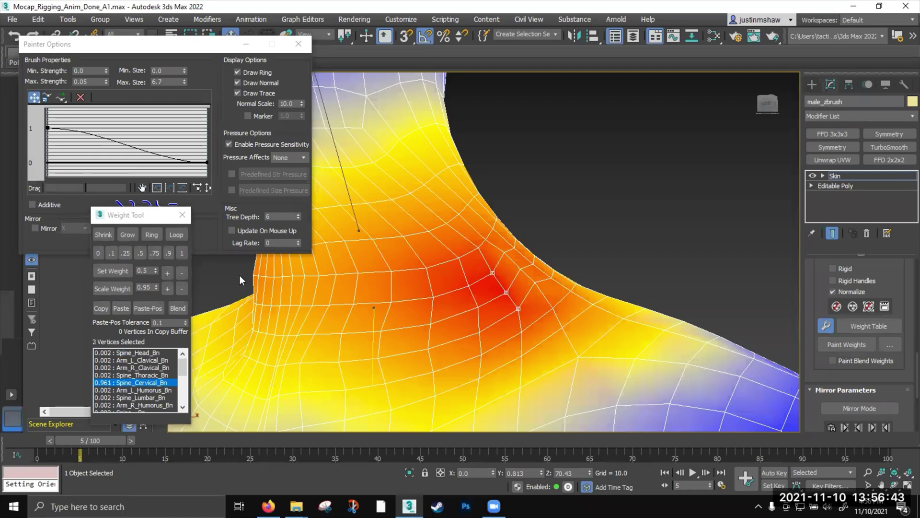
pyautogui.click(178, 276)
pyautogui.click(178, 276)
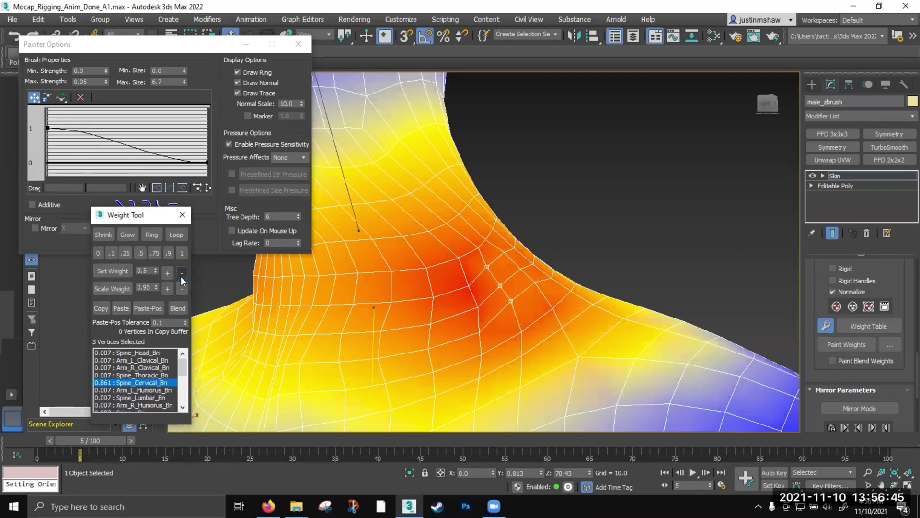
# Select a three-vertex row on the neck's outer edge and lower its Spine_Cervical_Bn weight to 0.817, continuing the reduction around it
pyautogui.keyDown('alt'); pyautogui.moveTo(538, 302); pyautogui.dragTo(507, 334, button='middle'); pyautogui.keyUp('alt')
pyautogui.click(475, 288)
pyautogui.keyDown('ctrl'); pyautogui.click(493, 311); pyautogui.keyUp('ctrl')
pyautogui.keyDown('ctrl'); pyautogui.click(508, 335); pyautogui.keyUp('ctrl')
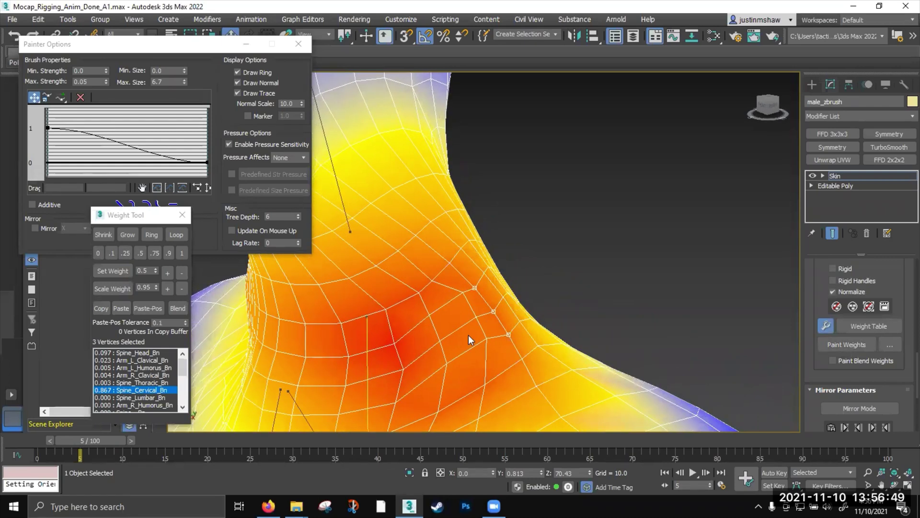
pyautogui.click(181, 274)
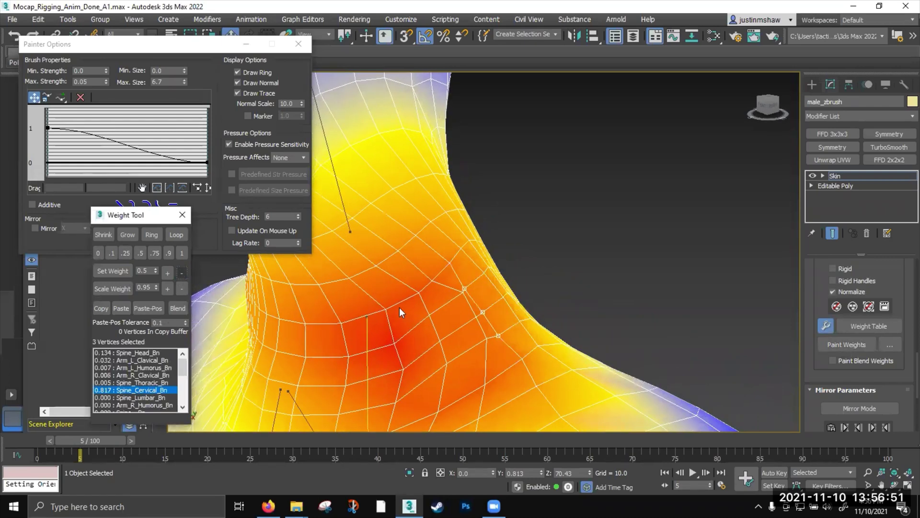
pyautogui.moveTo(486, 320)
pyautogui.keyDown('alt'); pyautogui.mouseDown(button='middle')
pyautogui.moveTo(459, 332)
pyautogui.moveTo(493, 332)
pyautogui.moveTo(473, 275)
pyautogui.moveTo(498, 318)
pyautogui.mouseUp(button='middle'); pyautogui.keyUp('alt')
pyautogui.click(182, 273)
# Move the Weight Tool higher on screen and make Spine_Head_Bn the active bone for the three selected neck vertices
pyautogui.keyDown('alt'); pyautogui.moveTo(442, 294); pyautogui.dragTo(205, 237, button='middle'); pyautogui.keyUp('alt')
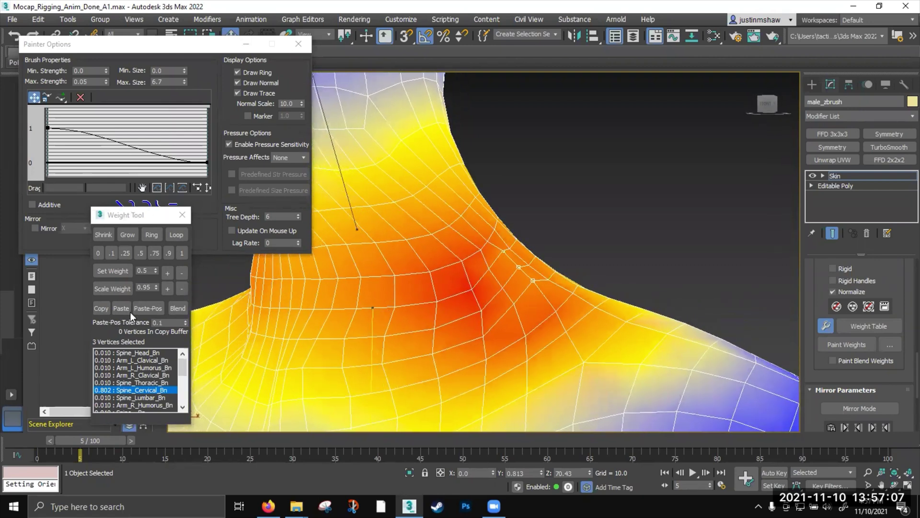
pyautogui.moveTo(131, 214); pyautogui.dragTo(137, 136)
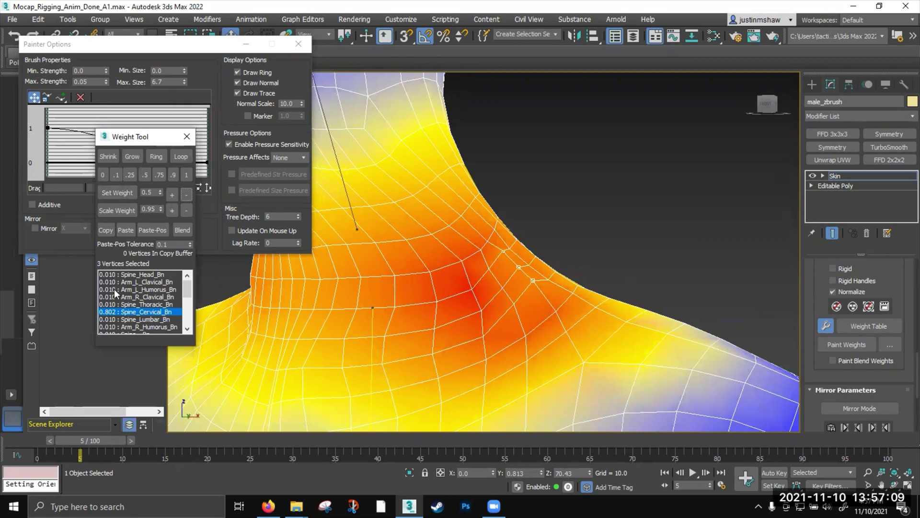
pyautogui.moveTo(187, 292)
pyautogui.mouseDown()
pyautogui.moveTo(187, 324)
pyautogui.moveTo(186, 282)
pyautogui.mouseUp()
pyautogui.moveTo(440, 300)
pyautogui.keyDown('alt'); pyautogui.mouseDown(button='middle')
pyautogui.moveTo(409, 301)
pyautogui.moveTo(431, 300)
pyautogui.mouseUp(button='middle'); pyautogui.keyUp('alt')
pyautogui.keyDown('alt'); pyautogui.moveTo(353, 226); pyautogui.dragTo(350, 211, button='middle'); pyautogui.keyUp('alt')
pyautogui.click(355, 219)
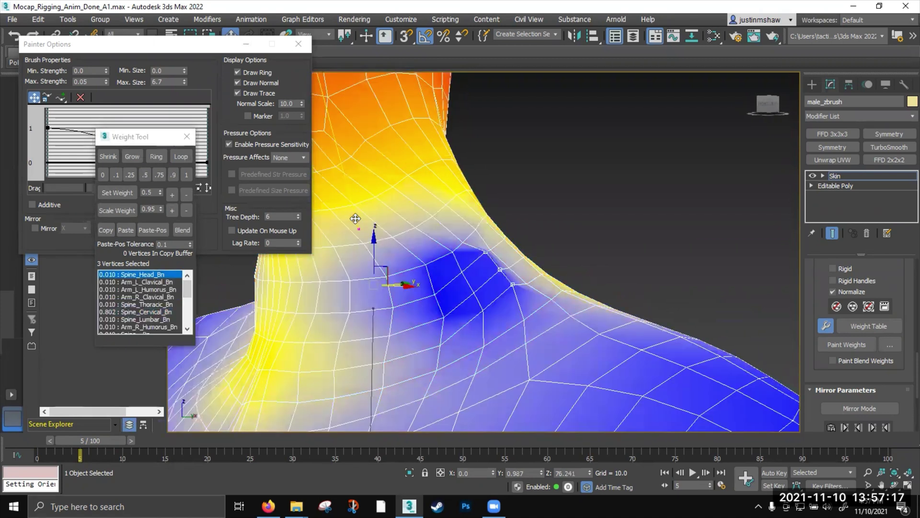
# Raise the Spine_Head_Bn weight of the three selected neck vertices by two increments
pyautogui.moveTo(512, 276)
pyautogui.keyDown('alt'); pyautogui.mouseDown(button='middle')
pyautogui.moveTo(528, 274)
pyautogui.moveTo(504, 263)
pyautogui.moveTo(441, 275)
pyautogui.mouseUp(button='middle'); pyautogui.keyUp('alt')
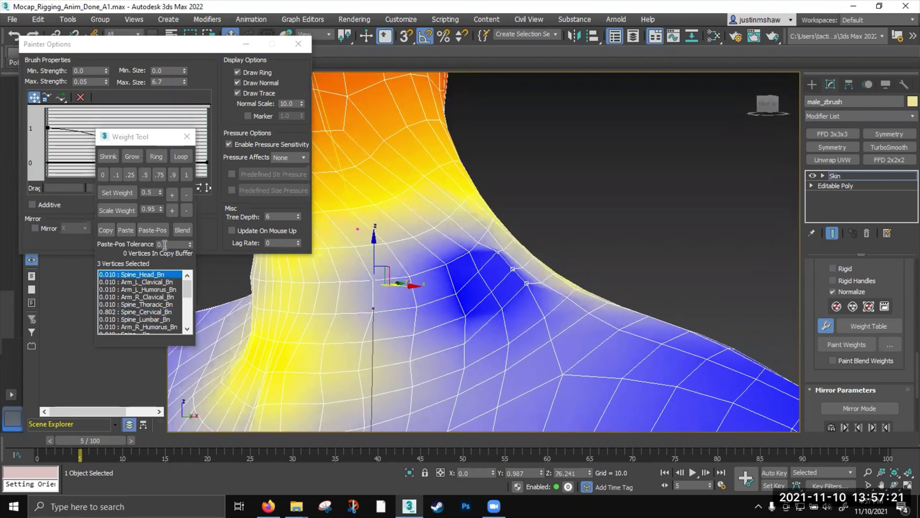
pyautogui.click(172, 196)
pyautogui.click(172, 195)
# Select the next row of four vertices inward on the neck's side and raise their Spine_Head_Bn weight to 0.057
pyautogui.moveTo(433, 255)
pyautogui.keyDown('alt'); pyautogui.mouseDown(button='middle')
pyautogui.moveTo(407, 279)
pyautogui.moveTo(487, 272)
pyautogui.moveTo(464, 257)
pyautogui.moveTo(467, 283)
pyautogui.moveTo(471, 270)
pyautogui.mouseUp(button='middle'); pyautogui.keyUp('alt')
pyautogui.click(464, 261)
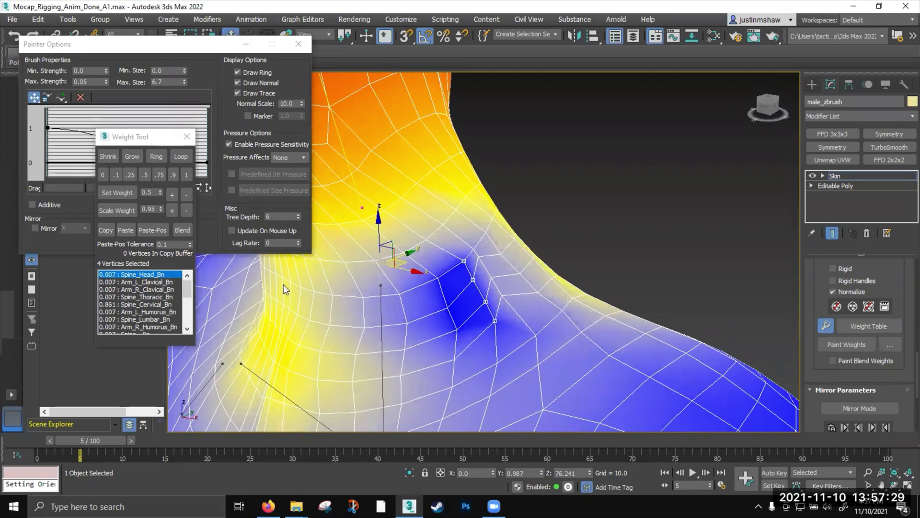
pyautogui.click(172, 194)
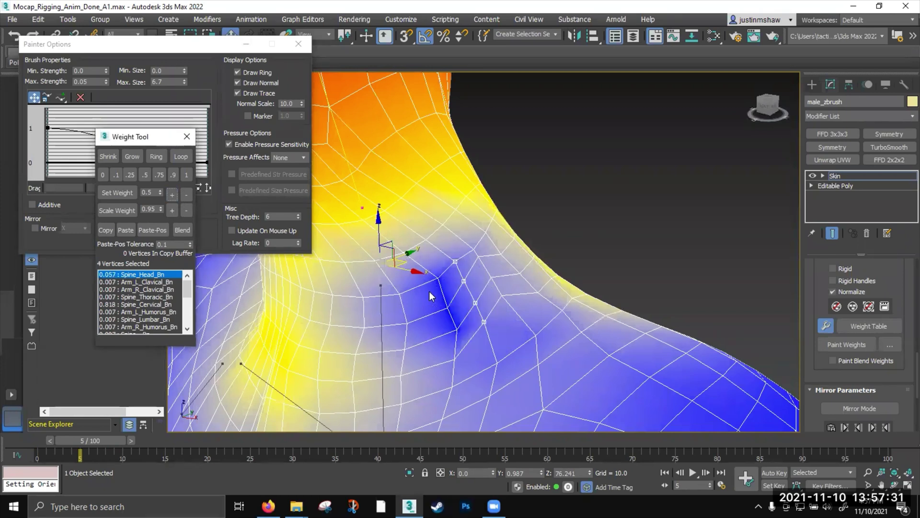
# Select the next inner rows of vertices on the neck's side and raise their Spine_Head_Bn weight to even out the dark patch
pyautogui.click(438, 278)
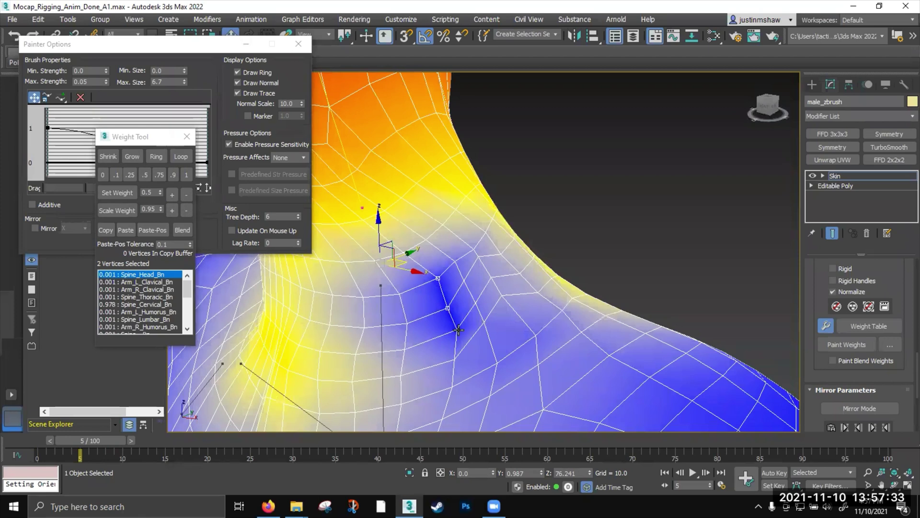
pyautogui.click(174, 196)
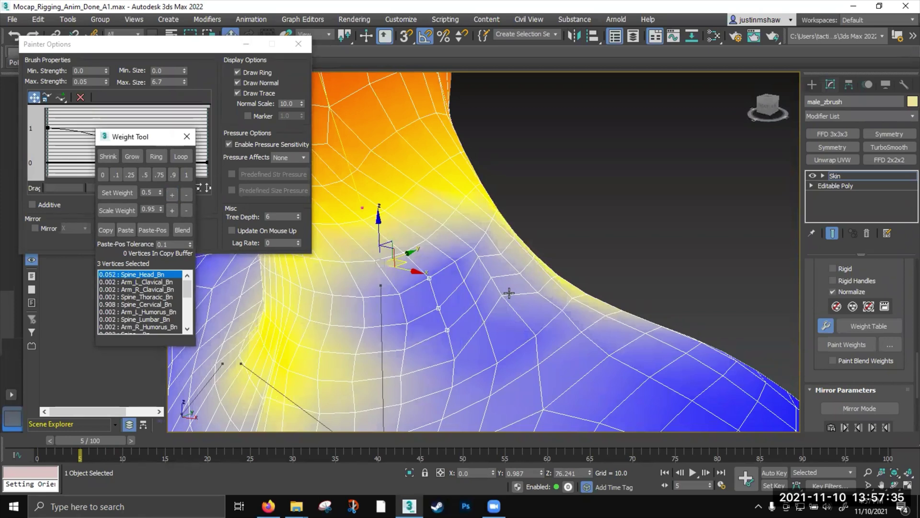
pyautogui.moveTo(512, 287)
pyautogui.keyDown('alt'); pyautogui.mouseDown(button='middle')
pyautogui.moveTo(509, 278)
pyautogui.moveTo(524, 297)
pyautogui.moveTo(460, 312)
pyautogui.moveTo(406, 311)
pyautogui.moveTo(502, 306)
pyautogui.moveTo(542, 290)
pyautogui.moveTo(511, 290)
pyautogui.moveTo(639, 288)
pyautogui.moveTo(580, 283)
pyautogui.moveTo(579, 297)
pyautogui.moveTo(666, 302)
pyautogui.mouseUp(button='middle'); pyautogui.keyUp('alt')
pyautogui.scroll(-2, 666, 302)
# Switch from the Weight Tool to Paint Weights and blend the neck's side with the brush's maximum strength set to 1
pyautogui.click(824, 329)
pyautogui.click(836, 342)
pyautogui.moveTo(523, 289)
pyautogui.mouseDown()
pyautogui.moveTo(556, 272)
pyautogui.moveTo(589, 281)
pyautogui.mouseUp()
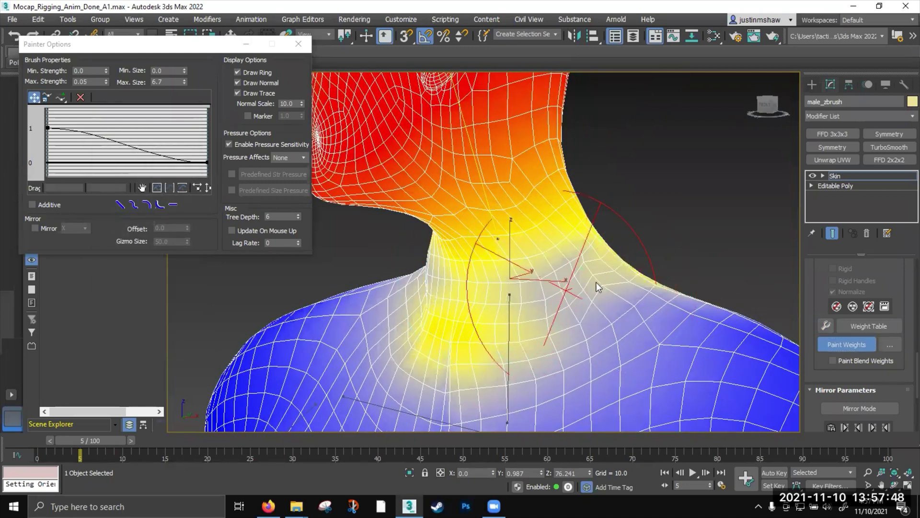
pyautogui.doubleClick(96, 81)
pyautogui.write('1')
pyautogui.moveTo(564, 287); pyautogui.dragTo(594, 282)
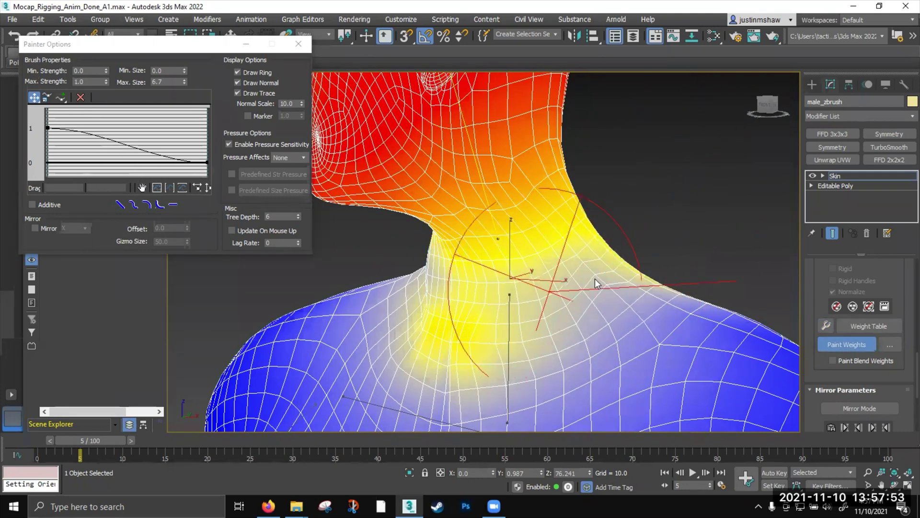
pyautogui.keyDown('alt'); pyautogui.click(472, 289); pyautogui.keyUp('alt')
pyautogui.hotkey('ctrl', 'z')
# At frame 6, set the brush's maximum strength to 0.05 and paint Spine_Head_Bn weight away from the neck's lower front
pyautogui.moveTo(432, 294)
pyautogui.keyDown('alt'); pyautogui.mouseDown(button='middle')
pyautogui.moveTo(528, 292)
pyautogui.moveTo(484, 278)
pyautogui.moveTo(529, 268)
pyautogui.moveTo(509, 268)
pyautogui.moveTo(500, 272)
pyautogui.moveTo(514, 295)
pyautogui.moveTo(594, 298)
pyautogui.moveTo(543, 303)
pyautogui.moveTo(424, 284)
pyautogui.moveTo(489, 293)
pyautogui.moveTo(460, 298)
pyautogui.moveTo(525, 295)
pyautogui.moveTo(501, 296)
pyautogui.mouseUp(button='middle'); pyautogui.keyUp('alt')
pyautogui.moveTo(99, 436)
pyautogui.mouseDown()
pyautogui.moveTo(82, 436)
pyautogui.moveTo(107, 437)
pyautogui.mouseUp()
pyautogui.moveTo(500, 320)
pyautogui.mouseDown()
pyautogui.moveTo(533, 307)
pyautogui.moveTo(530, 318)
pyautogui.mouseUp()
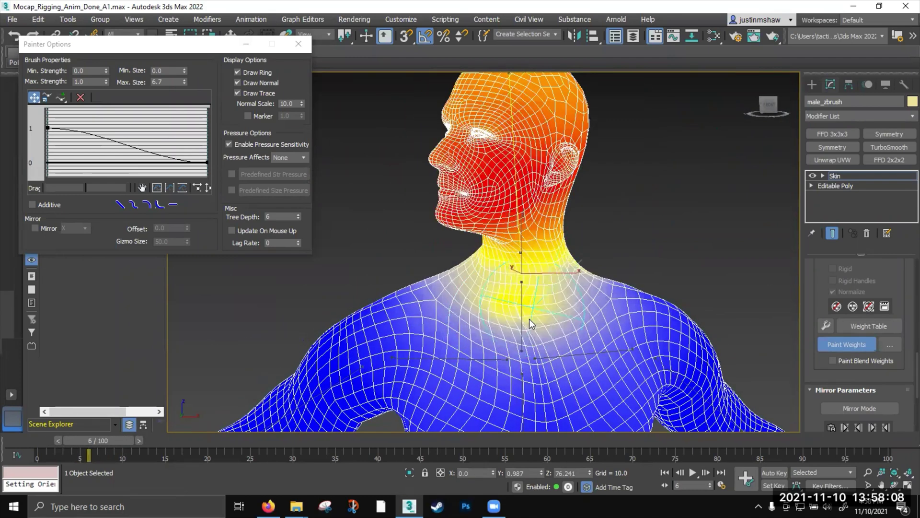
pyautogui.doubleClick(93, 81)
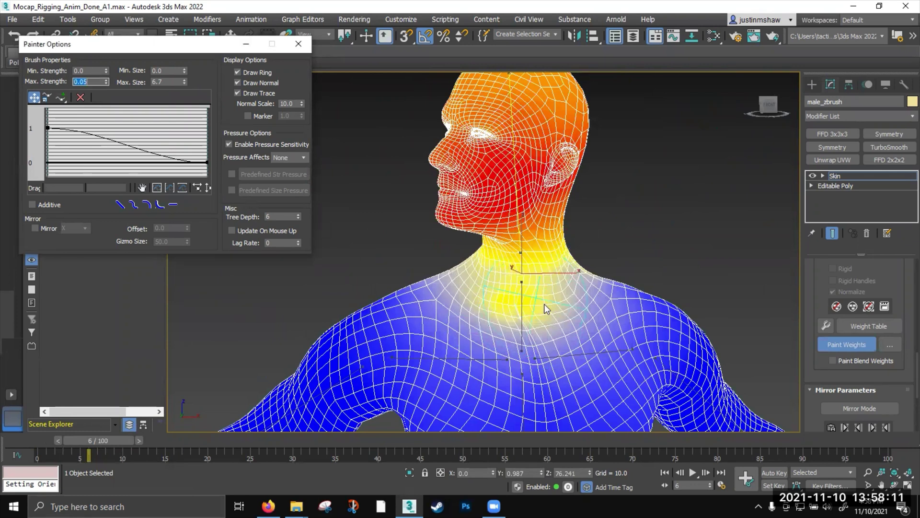
pyautogui.moveTo(495, 320)
pyautogui.mouseDown()
pyautogui.moveTo(538, 310)
pyautogui.moveTo(505, 311)
pyautogui.mouseUp()
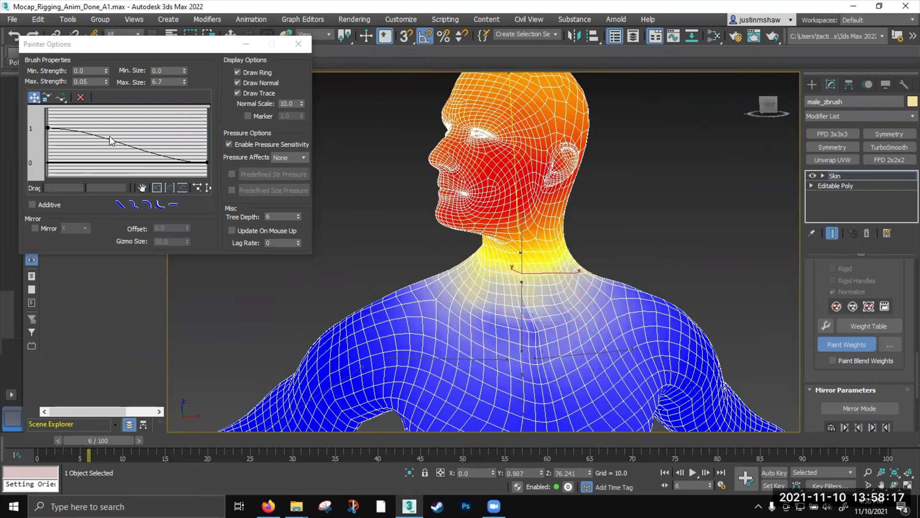
pyautogui.keyDown('alt'); pyautogui.click(470, 297); pyautogui.keyUp('alt')
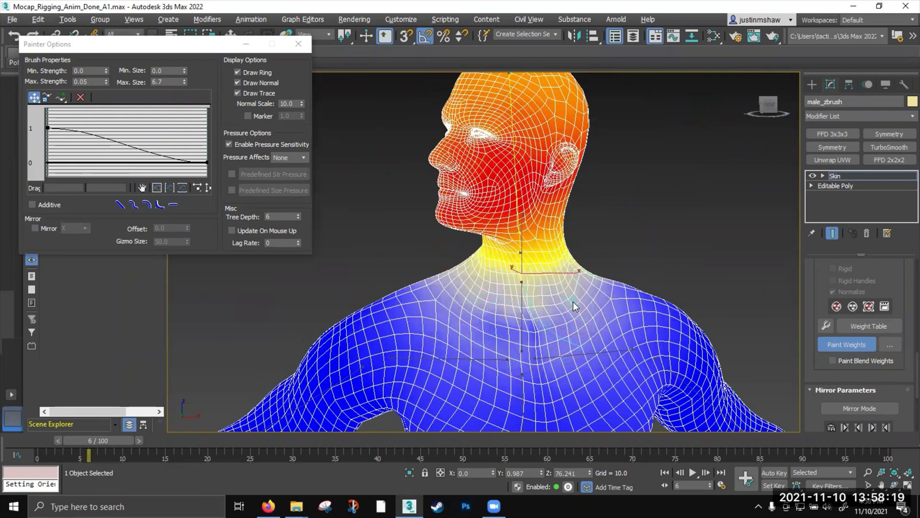
# Set the brush's maximum strength to 1 and blend the head bone's weights across the base of the neck
pyautogui.moveTo(94, 82); pyautogui.dragTo(48, 90)
pyautogui.write('1')
pyautogui.keyDown('shift'); pyautogui.moveTo(518, 328); pyautogui.dragTo(550, 311); pyautogui.keyUp('shift')
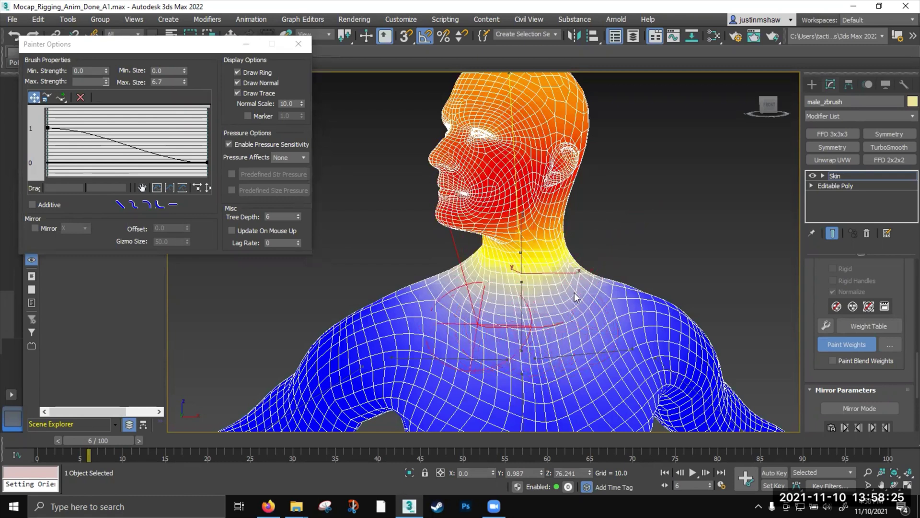
pyautogui.moveTo(586, 317)
pyautogui.keyDown('alt'); pyautogui.mouseDown(button='middle')
pyautogui.moveTo(531, 318)
pyautogui.moveTo(556, 278)
pyautogui.mouseUp(button='middle'); pyautogui.keyUp('alt')
pyautogui.keyDown('alt'); pyautogui.moveTo(496, 309); pyautogui.dragTo(580, 312, button='middle'); pyautogui.keyUp('alt')
# Return to frame 0, leave weight painting and make the character's right thigh bone active
pyautogui.moveTo(94, 438)
pyautogui.mouseDown()
pyautogui.moveTo(91, 430)
pyautogui.moveTo(230, 433)
pyautogui.moveTo(34, 427)
pyautogui.mouseUp()
pyautogui.scroll(-3, 366, 346)
pyautogui.moveTo(394, 302); pyautogui.dragTo(440, 211, button='middle')
pyautogui.keyDown('alt'); pyautogui.moveTo(451, 352); pyautogui.dragTo(483, 369, button='middle'); pyautogui.keyUp('alt')
pyautogui.moveTo(502, 406)
pyautogui.mouseDown(button='middle')
pyautogui.moveTo(485, 345)
pyautogui.moveTo(502, 360)
pyautogui.mouseUp(button='middle')
pyautogui.scroll(3, 485, 345)
pyautogui.click(823, 342)
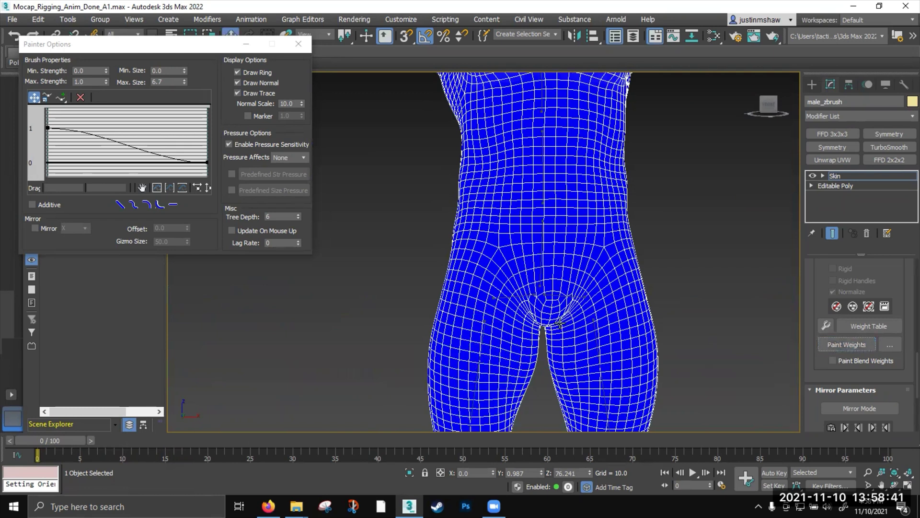
pyautogui.click(489, 313)
pyautogui.keyDown('alt'); pyautogui.moveTo(493, 325); pyautogui.dragTo(505, 320, button='middle'); pyautogui.keyUp('alt')
pyautogui.scroll(5, 505, 320)
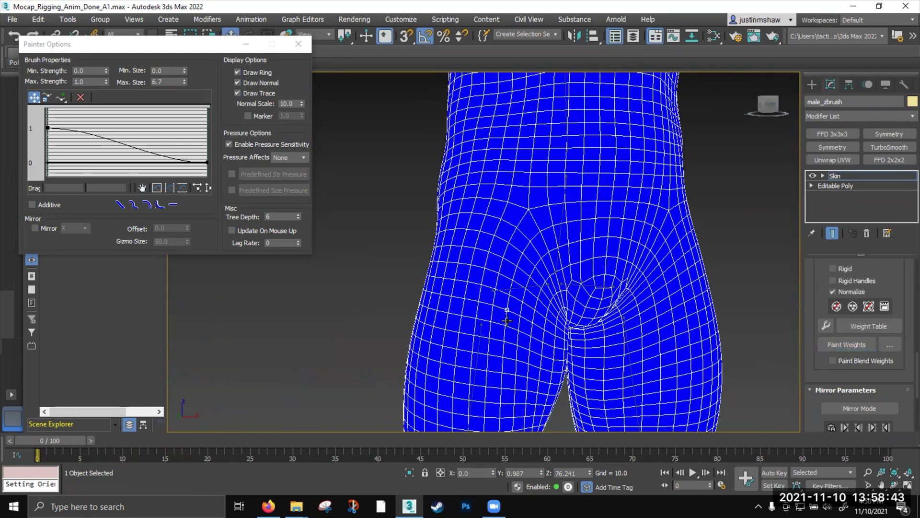
pyautogui.click(470, 339)
pyautogui.scroll(-4, 470, 339)
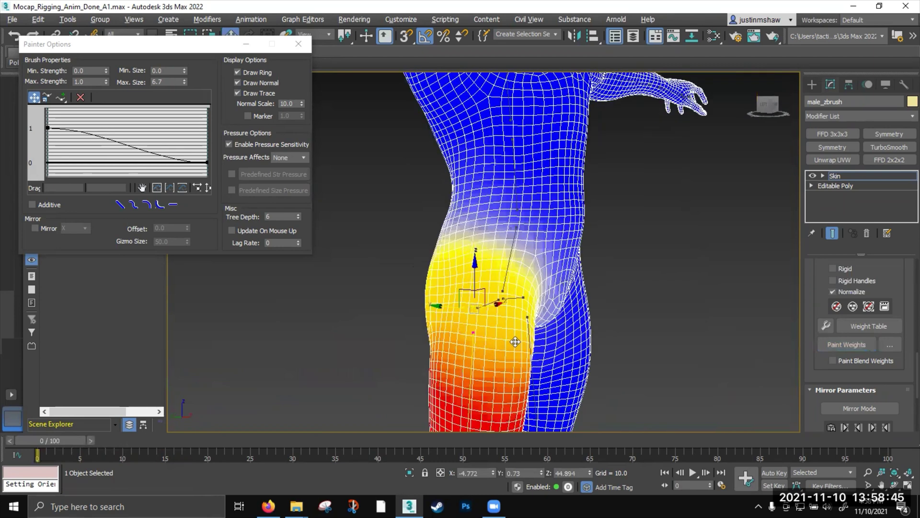
# At frame 2, paint more weight onto the upper right thigh with the brush's maximum strength set to 0.05
pyautogui.moveTo(73, 439); pyautogui.dragTo(109, 439)
pyautogui.moveTo(452, 340)
pyautogui.keyDown('alt'); pyautogui.mouseDown(button='middle')
pyautogui.moveTo(523, 272)
pyautogui.moveTo(522, 291)
pyautogui.moveTo(438, 318)
pyautogui.moveTo(337, 323)
pyautogui.moveTo(685, 352)
pyautogui.moveTo(840, 346)
pyautogui.moveTo(455, 331)
pyautogui.moveTo(467, 332)
pyautogui.moveTo(436, 303)
pyautogui.mouseUp(button='middle'); pyautogui.keyUp('alt')
pyautogui.press(',')
pyautogui.press(',')
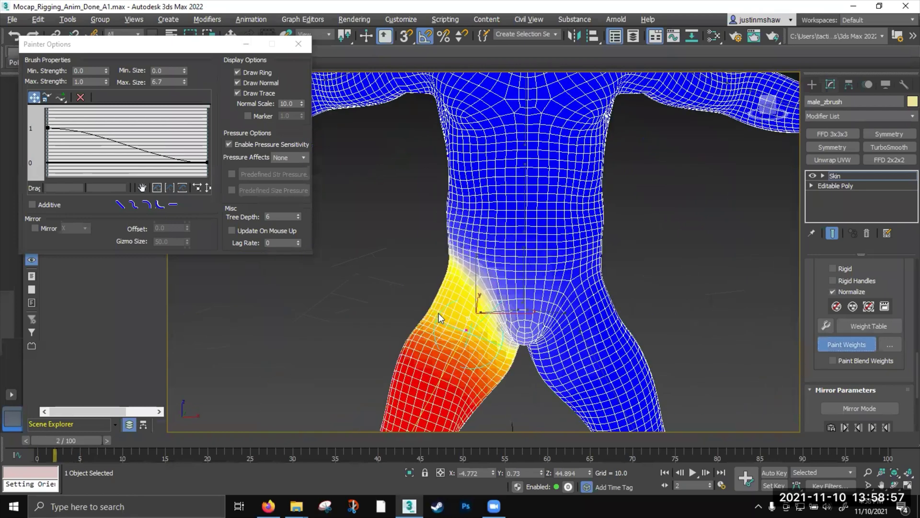
pyautogui.moveTo(94, 81); pyautogui.dragTo(29, 82)
pyautogui.write('0.05')
pyautogui.press('Return')
pyautogui.moveTo(452, 310)
pyautogui.mouseDown()
pyautogui.moveTo(442, 312)
pyautogui.moveTo(461, 324)
pyautogui.moveTo(434, 304)
pyautogui.mouseUp()
pyautogui.moveTo(444, 304)
pyautogui.keyDown('alt'); pyautogui.mouseDown(button='middle')
pyautogui.moveTo(512, 298)
pyautogui.moveTo(491, 317)
pyautogui.moveTo(518, 292)
pyautogui.moveTo(522, 312)
pyautogui.moveTo(548, 316)
pyautogui.moveTo(517, 310)
pyautogui.moveTo(479, 334)
pyautogui.moveTo(467, 358)
pyautogui.moveTo(499, 333)
pyautogui.moveTo(460, 317)
pyautogui.moveTo(429, 335)
pyautogui.moveTo(450, 324)
pyautogui.moveTo(485, 333)
pyautogui.moveTo(416, 362)
pyautogui.moveTo(405, 391)
pyautogui.moveTo(461, 344)
pyautogui.moveTo(445, 364)
pyautogui.moveTo(391, 344)
pyautogui.mouseUp(button='middle'); pyautogui.keyUp('alt')
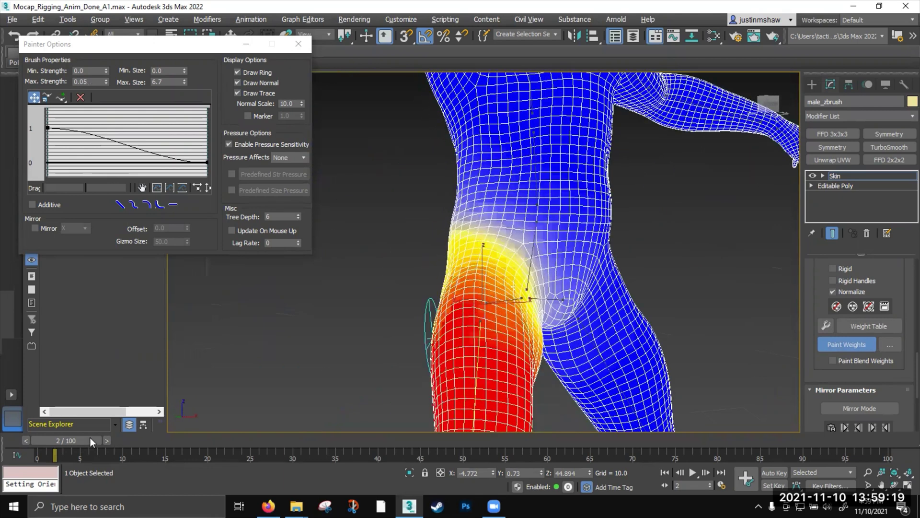
# Check the bent hip at frame 4, then blend the right thigh's weights at frame 1 with maximum strength 1
pyautogui.moveTo(85, 437); pyautogui.dragTo(105, 438)
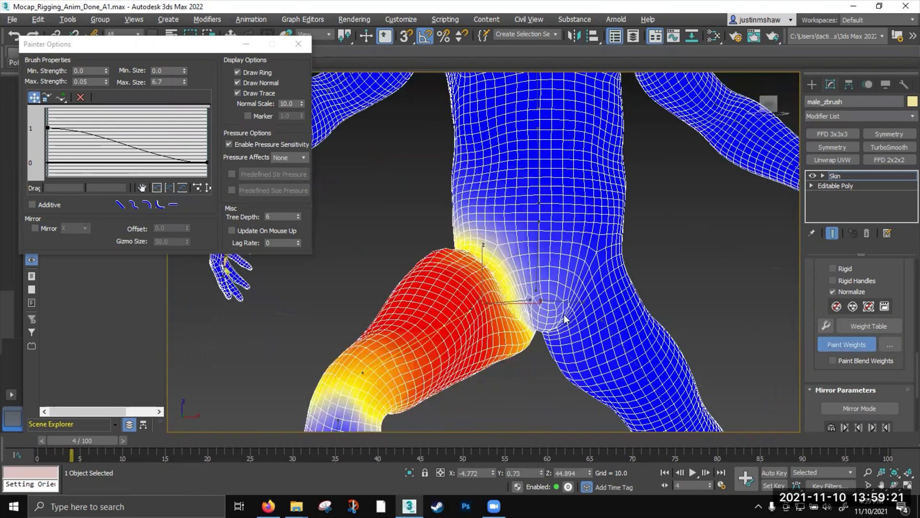
pyautogui.moveTo(563, 319)
pyautogui.keyDown('alt'); pyautogui.mouseDown(button='middle')
pyautogui.moveTo(591, 301)
pyautogui.moveTo(508, 314)
pyautogui.moveTo(453, 310)
pyautogui.moveTo(574, 309)
pyautogui.moveTo(518, 259)
pyautogui.moveTo(505, 301)
pyautogui.moveTo(474, 303)
pyautogui.mouseUp(button='middle'); pyautogui.keyUp('alt')
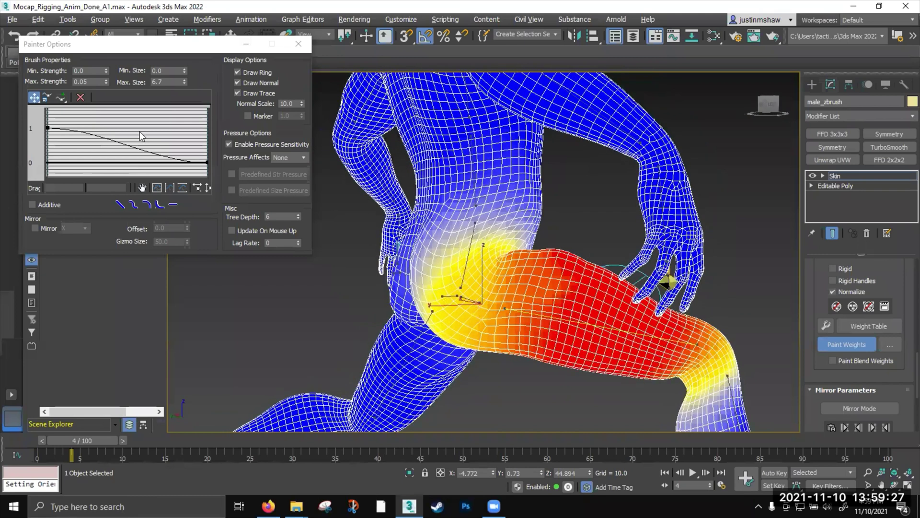
pyautogui.moveTo(90, 81); pyautogui.dragTo(35, 84)
pyautogui.write('1')
pyautogui.press('Return')
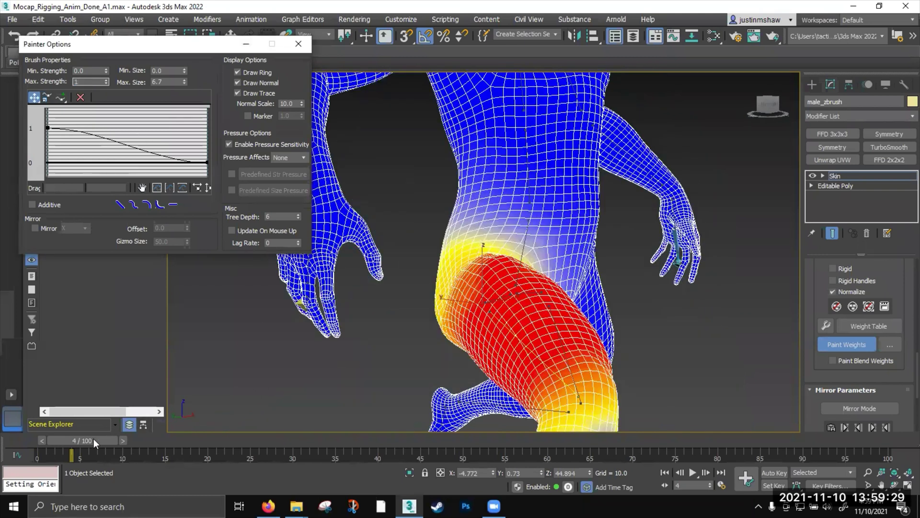
pyautogui.moveTo(93, 439); pyautogui.dragTo(82, 441)
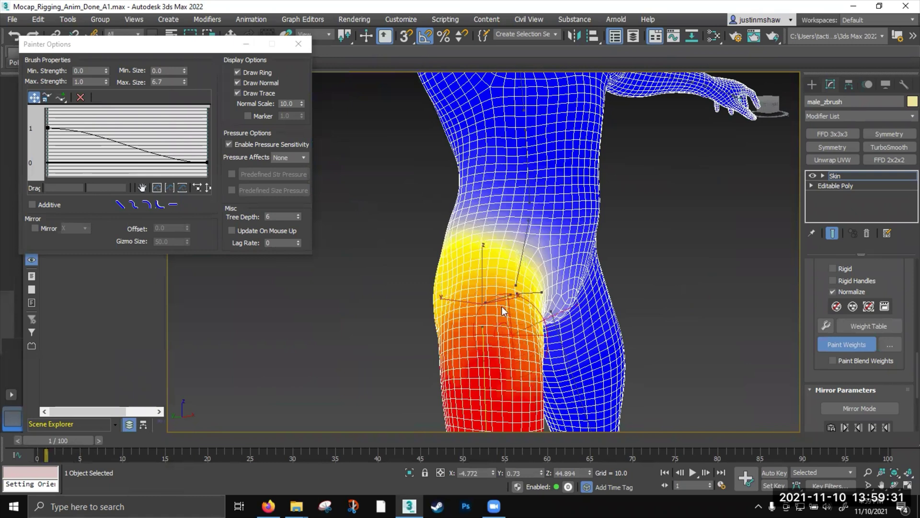
pyautogui.moveTo(512, 351)
pyautogui.keyDown('alt'); pyautogui.mouseDown(button='middle')
pyautogui.moveTo(477, 350)
pyautogui.moveTo(473, 335)
pyautogui.mouseUp(button='middle'); pyautogui.keyUp('alt')
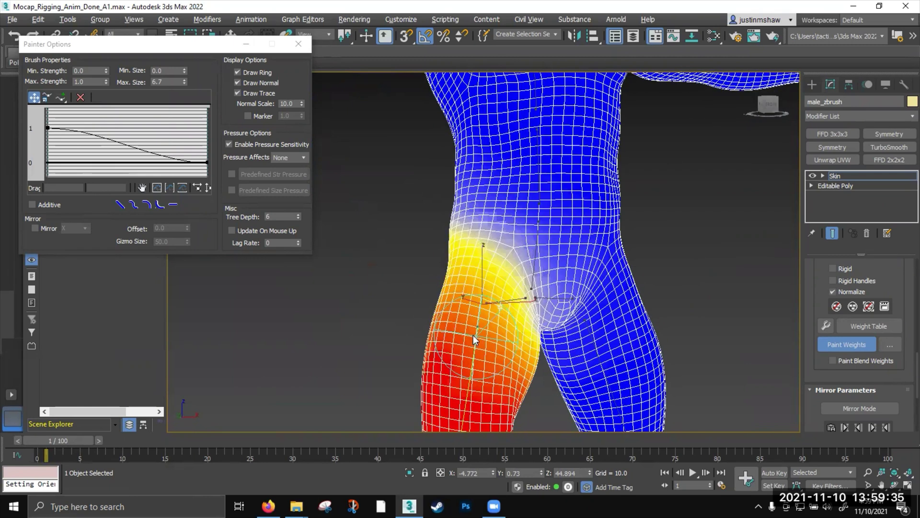
# Make the bone across the character's right hip active and resume painting weights on it
pyautogui.click(843, 344)
pyautogui.scroll(2, 527, 300)
pyautogui.keyDown('alt'); pyautogui.moveTo(527, 294); pyautogui.dragTo(497, 302, button='middle'); pyautogui.keyUp('alt')
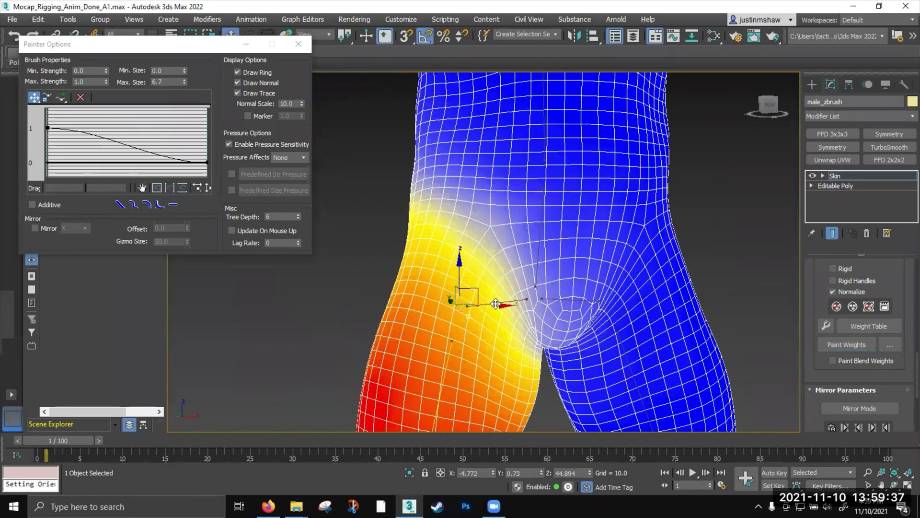
pyautogui.click(517, 301)
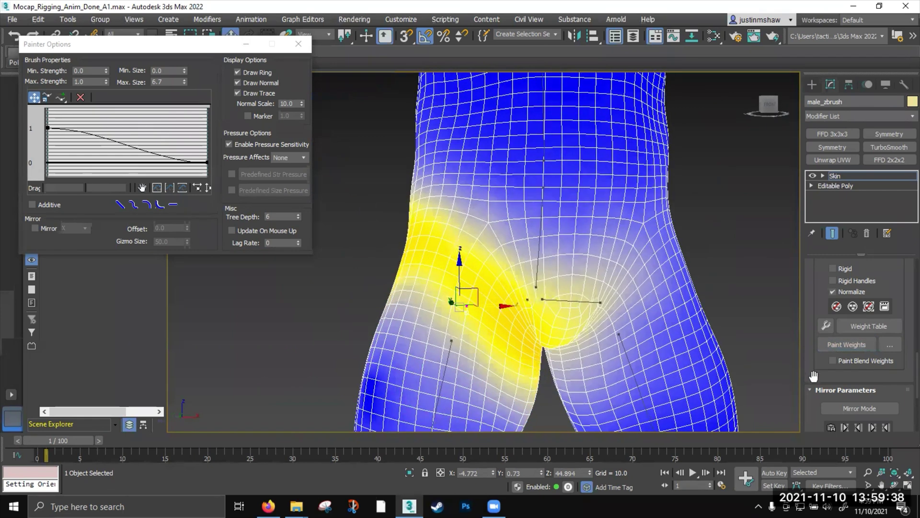
pyautogui.click(846, 344)
pyautogui.scroll(1, 491, 258)
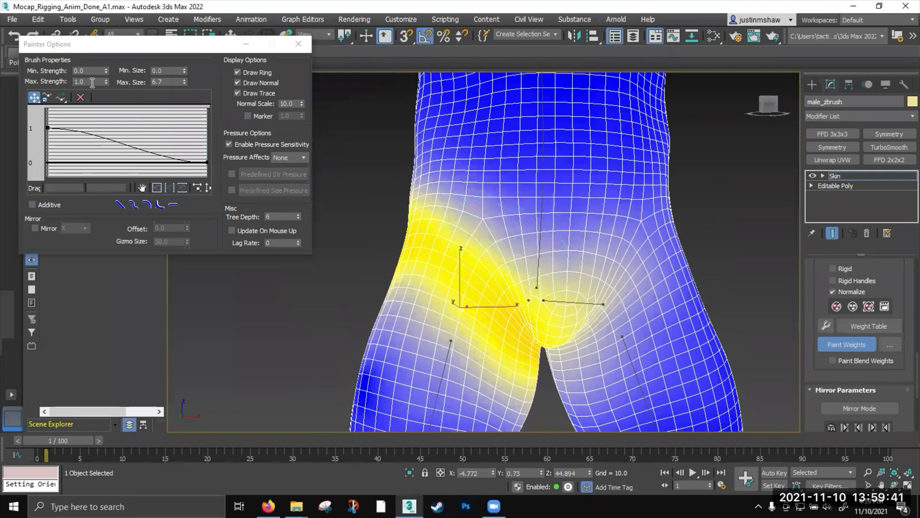
# Set the brush's maximum strength to 0.05 and maximum size to 4.6, and paint hip bone weight along the right hip crease
pyautogui.moveTo(92, 82); pyautogui.dragTo(39, 82)
pyautogui.write('.05')
pyautogui.press('Return')
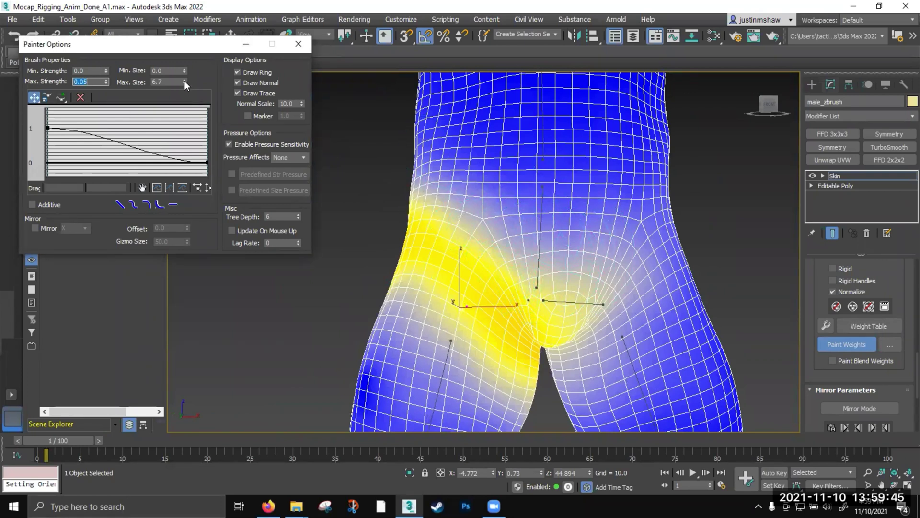
pyautogui.moveTo(184, 81); pyautogui.dragTo(185, 92)
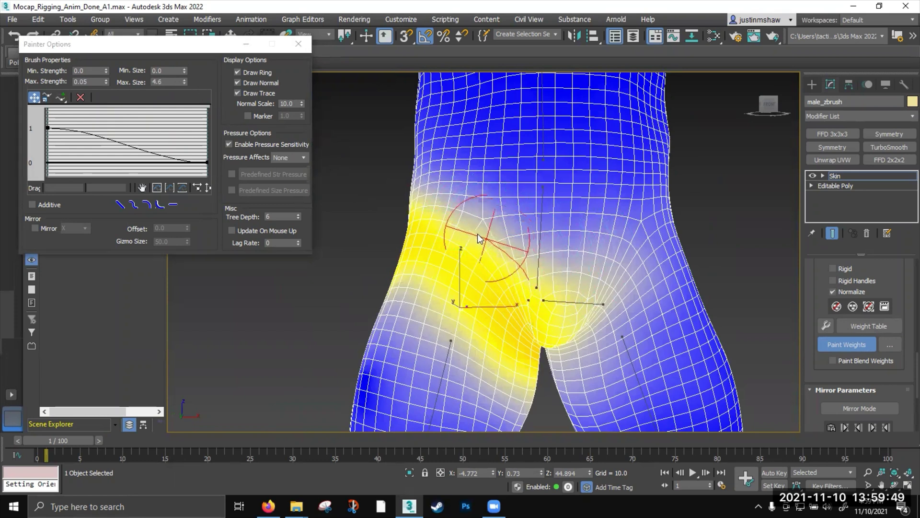
pyautogui.moveTo(438, 215)
pyautogui.mouseDown()
pyautogui.moveTo(493, 250)
pyautogui.moveTo(468, 232)
pyautogui.moveTo(482, 254)
pyautogui.moveTo(519, 270)
pyautogui.moveTo(537, 324)
pyautogui.moveTo(539, 293)
pyautogui.moveTo(494, 226)
pyautogui.moveTo(431, 203)
pyautogui.moveTo(466, 220)
pyautogui.moveTo(464, 234)
pyautogui.mouseUp()
pyautogui.moveTo(464, 234)
pyautogui.keyDown('alt'); pyautogui.mouseDown(button='middle')
pyautogui.moveTo(519, 213)
pyautogui.moveTo(445, 236)
pyautogui.moveTo(477, 242)
pyautogui.moveTo(479, 259)
pyautogui.mouseUp(button='middle'); pyautogui.keyUp('alt')
# Set the brush's maximum strength to 1, blend the right hip's weights at frame 1 and check the bend at frame 3
pyautogui.moveTo(68, 442); pyautogui.dragTo(91, 438)
pyautogui.moveTo(407, 318)
pyautogui.keyDown('alt'); pyautogui.mouseDown(button='middle')
pyautogui.moveTo(379, 318)
pyautogui.moveTo(370, 297)
pyautogui.moveTo(384, 290)
pyautogui.moveTo(376, 306)
pyautogui.mouseUp(button='middle'); pyautogui.keyUp('alt')
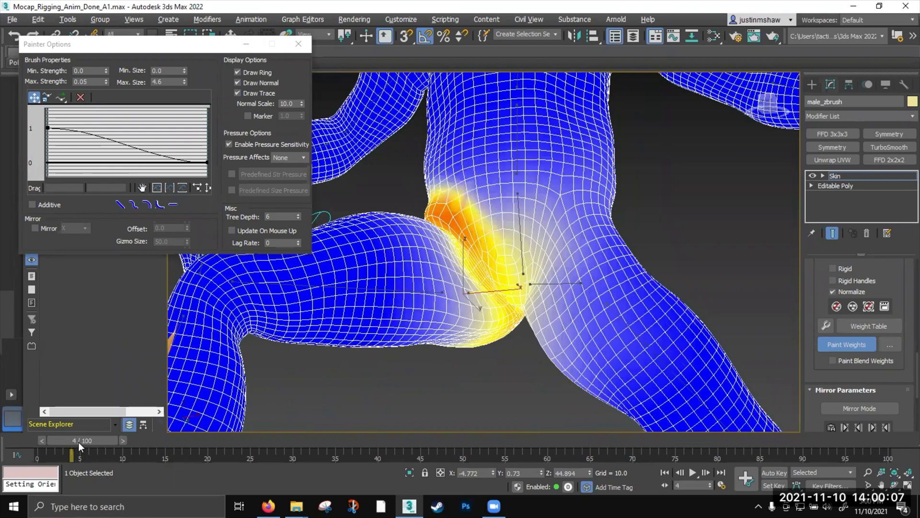
pyautogui.click(79, 442)
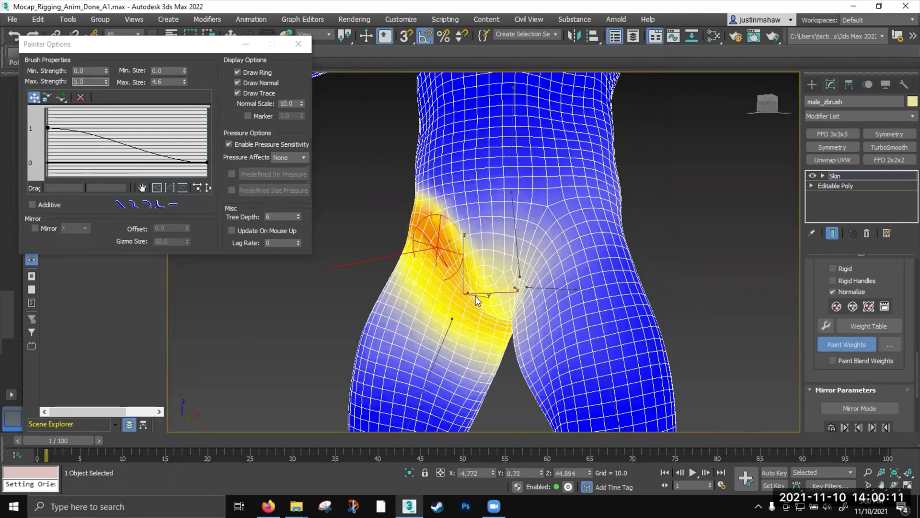
pyautogui.moveTo(468, 269)
pyautogui.keyDown('alt'); pyautogui.mouseDown(button='middle')
pyautogui.moveTo(512, 257)
pyautogui.moveTo(445, 237)
pyautogui.moveTo(421, 269)
pyautogui.moveTo(467, 238)
pyautogui.moveTo(108, 448)
pyautogui.mouseUp(button='middle'); pyautogui.keyUp('alt')
pyautogui.click(98, 440)
pyautogui.click(108, 440)
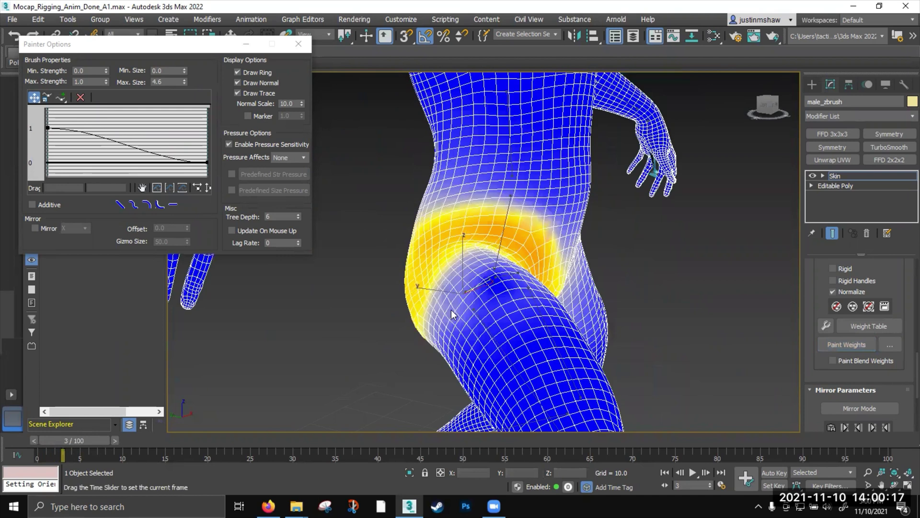
pyautogui.keyDown('alt'); pyautogui.moveTo(468, 298); pyautogui.dragTo(515, 295, button='middle'); pyautogui.keyUp('alt')
pyautogui.moveTo(430, 315)
pyautogui.keyDown('alt'); pyautogui.mouseDown(button='middle')
pyautogui.moveTo(376, 324)
pyautogui.moveTo(432, 309)
pyautogui.moveTo(472, 278)
pyautogui.moveTo(402, 306)
pyautogui.moveTo(413, 299)
pyautogui.moveTo(441, 324)
pyautogui.moveTo(581, 295)
pyautogui.moveTo(474, 336)
pyautogui.moveTo(376, 398)
pyautogui.moveTo(415, 357)
pyautogui.moveTo(413, 365)
pyautogui.moveTo(417, 344)
pyautogui.mouseUp(button='middle'); pyautogui.keyUp('alt')
# Leave the Skin modifier's envelope editing and turn off the mesh's wireframe edges
pyautogui.scroll(-3, 441, 324)
pyautogui.press('1')
pyautogui.press('F4')
pyautogui.scroll(-3, 385, 380)
pyautogui.scroll(-2, 413, 365)
# Scrub through the early range-of-motion frames to examine the full body's deformation, and return to frame 0
pyautogui.moveTo(88, 441); pyautogui.dragTo(113, 437)
pyautogui.moveTo(336, 357)
pyautogui.keyDown('alt'); pyautogui.mouseDown(button='middle')
pyautogui.moveTo(407, 354)
pyautogui.moveTo(332, 355)
pyautogui.mouseUp(button='middle'); pyautogui.keyUp('alt')
pyautogui.moveTo(116, 441); pyautogui.dragTo(88, 436)
pyautogui.press('w')
pyautogui.keyDown('alt'); pyautogui.moveTo(504, 297); pyautogui.dragTo(503, 270, button='middle'); pyautogui.keyUp('alt')
pyautogui.scroll(3, 484, 324)
pyautogui.moveTo(109, 442); pyautogui.dragTo(62, 439)
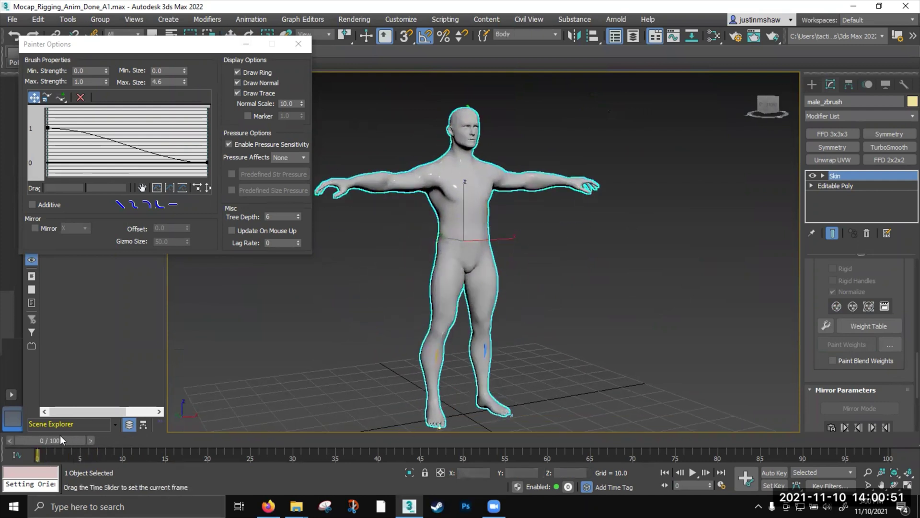
# Close the Painter Options window and look over the character's right hand in the rest pose
pyautogui.click(474, 309)
pyautogui.keyDown('alt'); pyautogui.moveTo(467, 310); pyautogui.dragTo(475, 282, button='middle'); pyautogui.keyUp('alt')
pyautogui.click(298, 46)
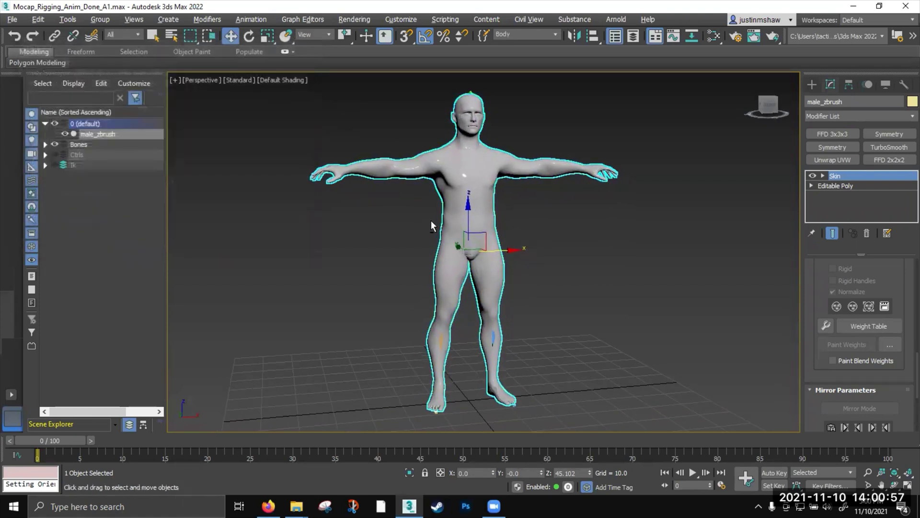
pyautogui.keyDown('alt'); pyautogui.moveTo(418, 231); pyautogui.dragTo(328, 263, button='middle'); pyautogui.keyUp('alt')
pyautogui.scroll(5, 327, 263)
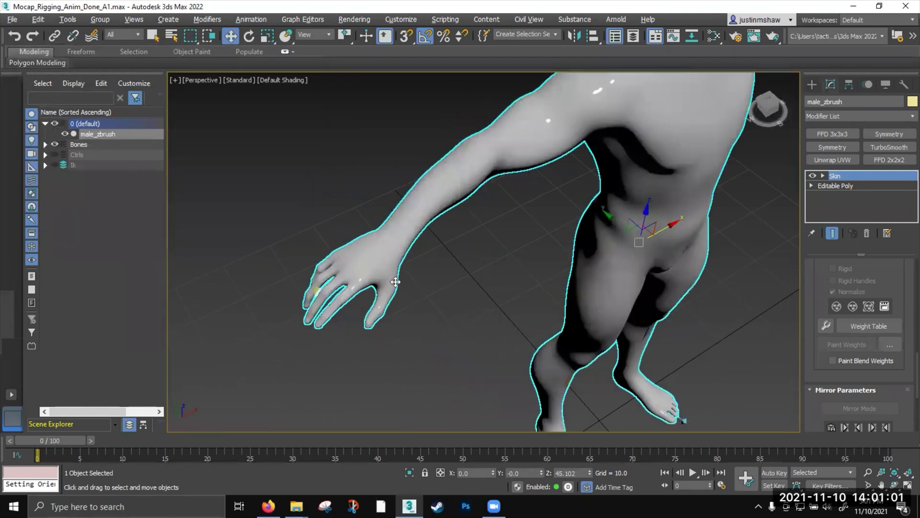
pyautogui.scroll(-6, 462, 270)
pyautogui.keyDown('alt'); pyautogui.moveTo(491, 249); pyautogui.dragTo(423, 219, button='middle'); pyautogui.keyUp('alt')
# Unhide the Ik and Ctrls layers to bring the rig's controls back around the character
pyautogui.scroll(2, 492, 241)
pyautogui.click(54, 164)
pyautogui.click(55, 154)
pyautogui.scroll(-1, 359, 233)
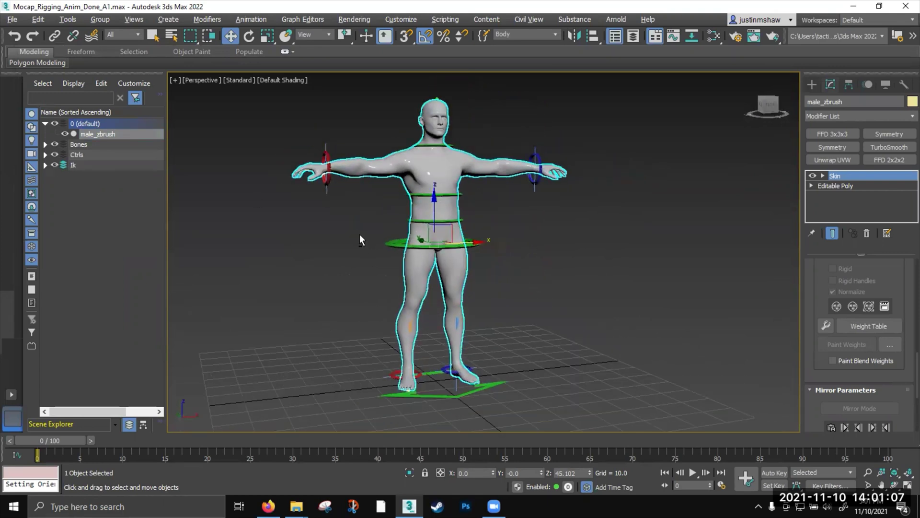
pyautogui.moveTo(360, 234); pyautogui.dragTo(381, 250, button='middle')
pyautogui.scroll(1, 399, 257)
pyautogui.scroll(1, 399, 258)
pyautogui.scroll(-2, 381, 250)
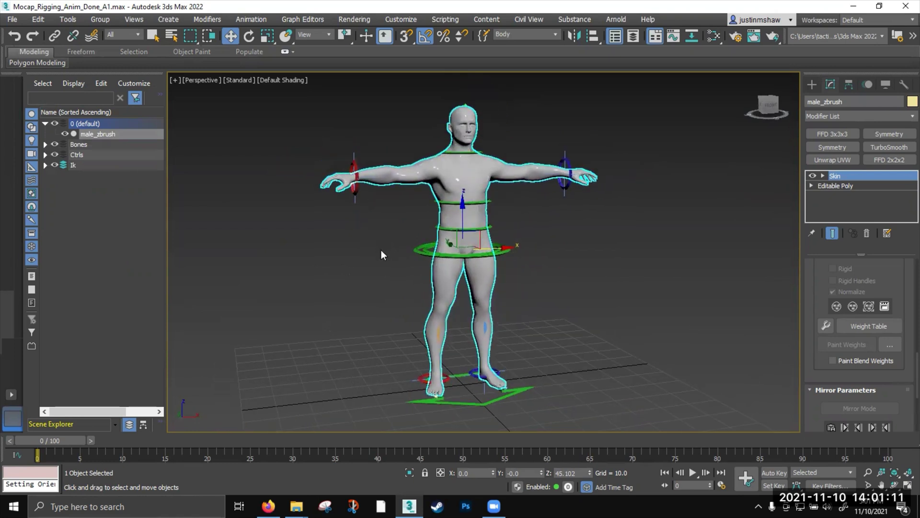
pyautogui.click(475, 270)
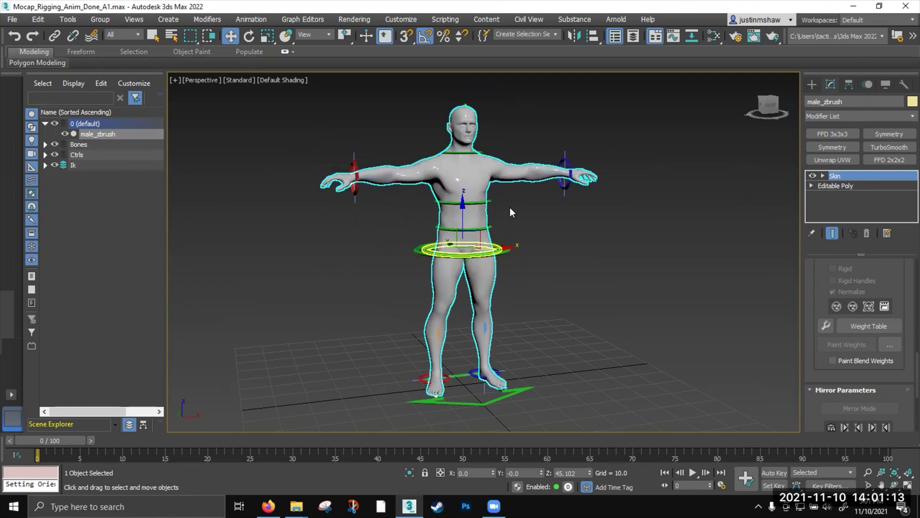